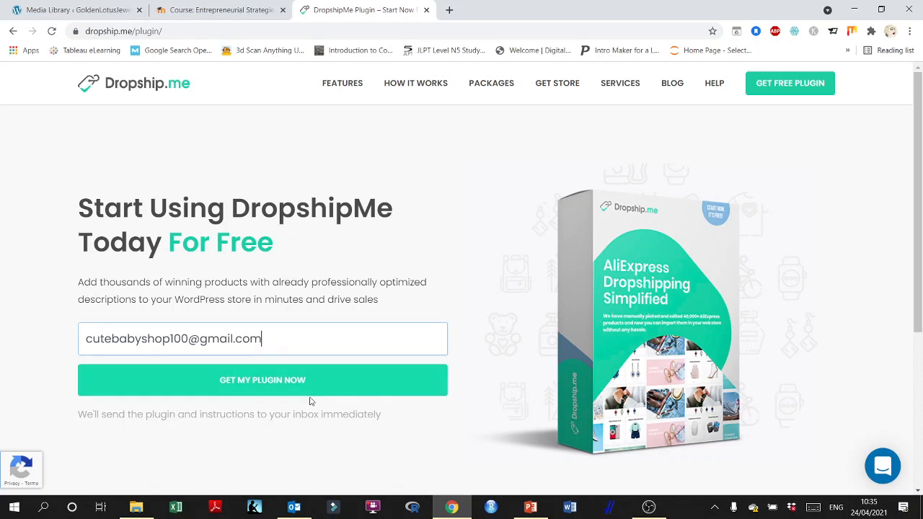
Step: Request the free DropshipMe plugin with the entered e-mail, decline the AliDropship offer and download the plugin archive
left_click(255, 383)
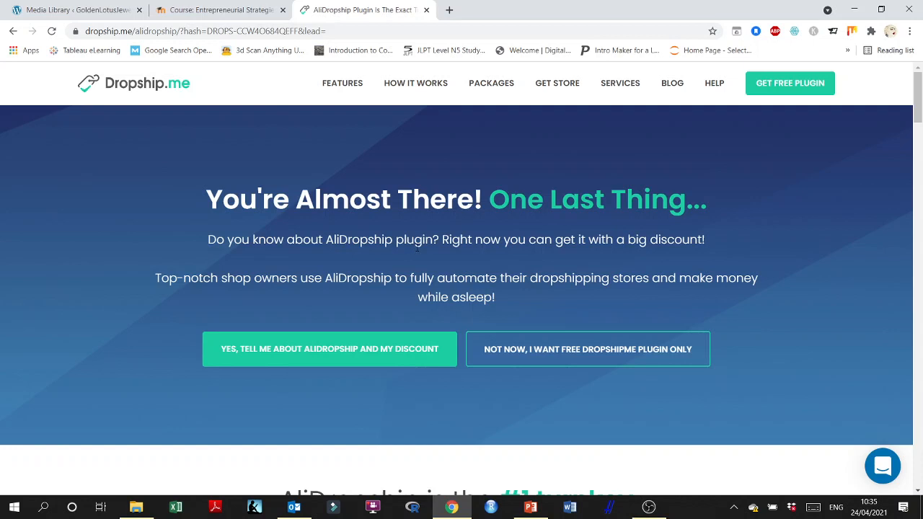
left_click_drag(327, 242, 434, 241)
left_click(552, 350)
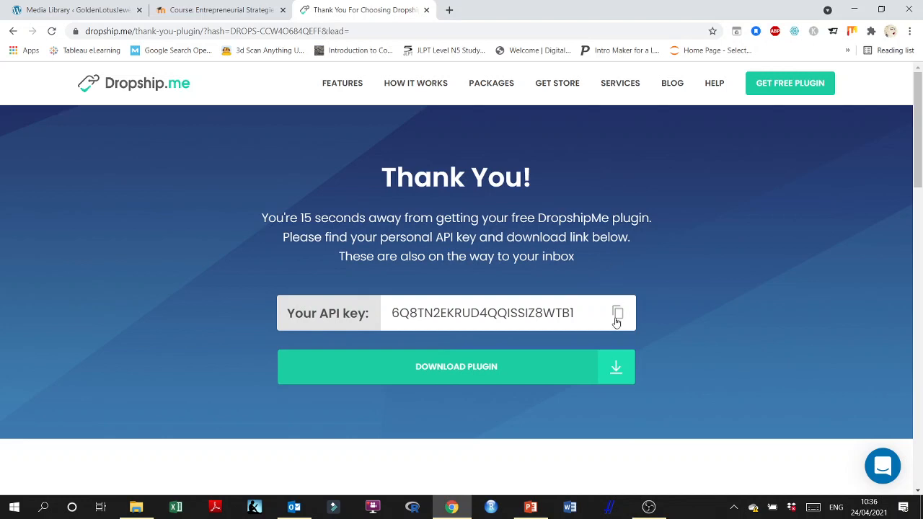
left_click(609, 370)
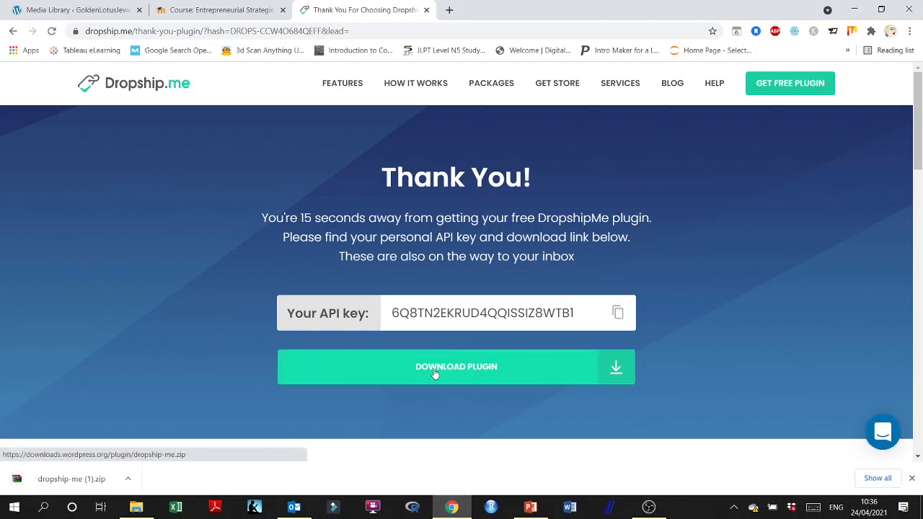
Step: Copy the downloaded dropship-me (1) archive from Downloads into the course folder "5 Getting Started with Site Development -" under 1 Entrepreneurial Strategies
left_click(128, 479)
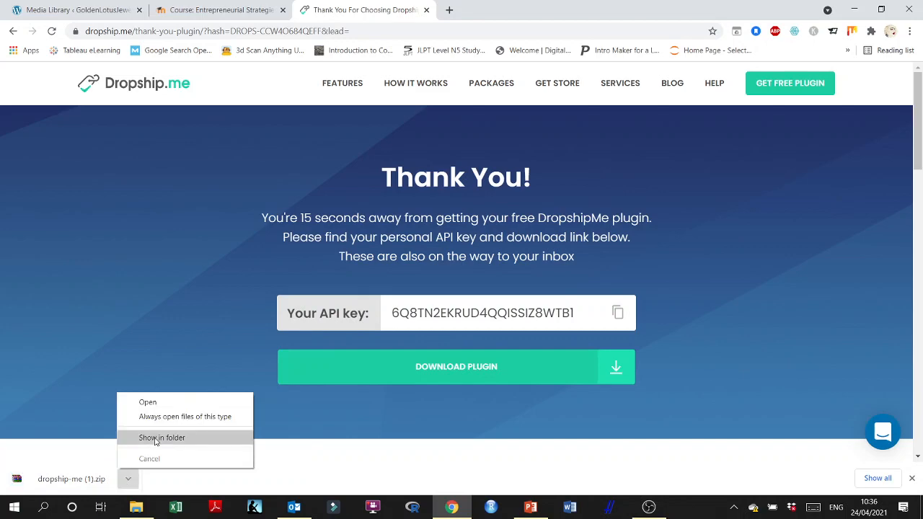
left_click(155, 438)
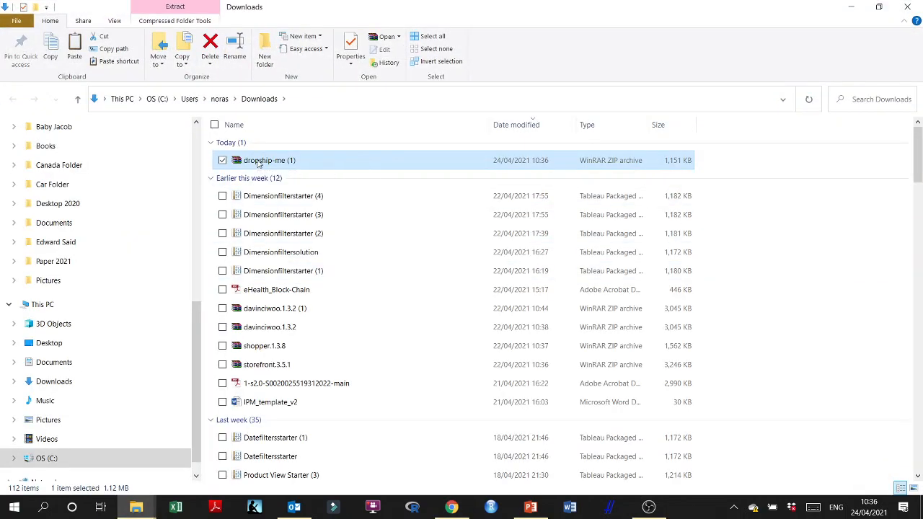
right_click(258, 165)
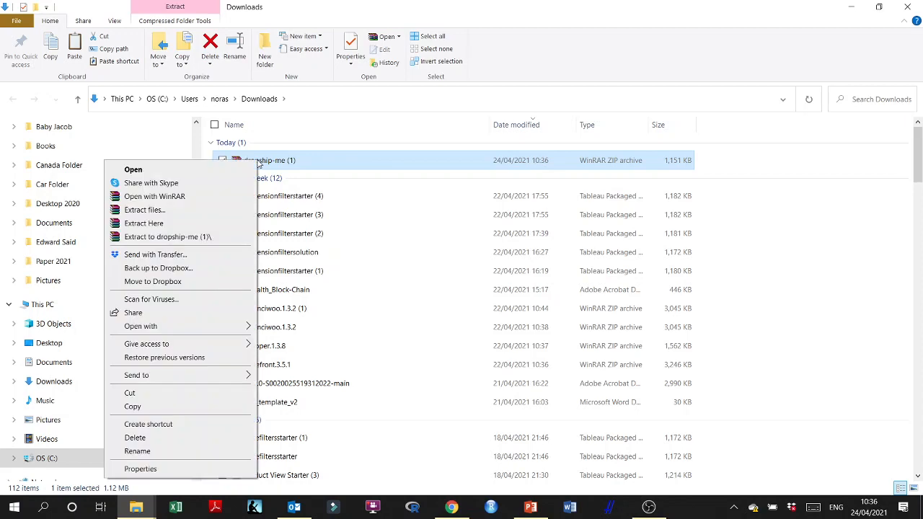
left_click(132, 406)
scroll(168, 376, "up", 10)
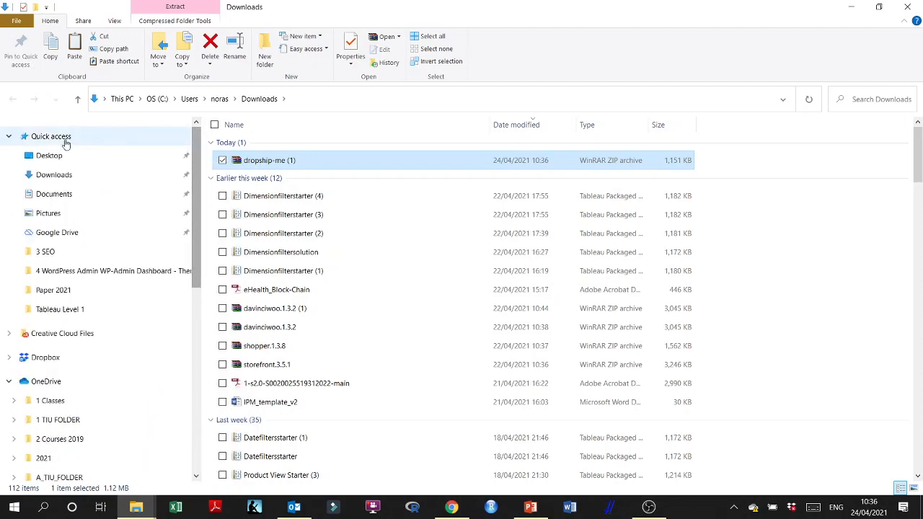
left_click(63, 195)
double_click(269, 131)
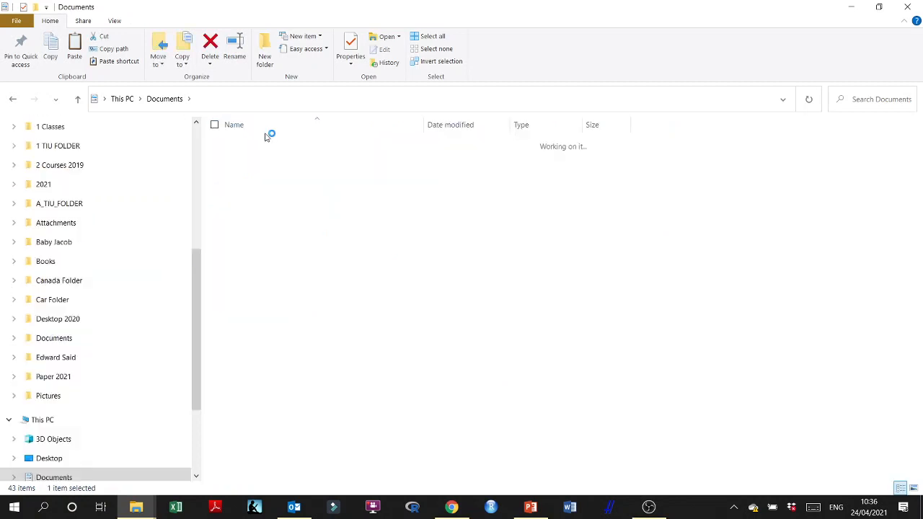
double_click(261, 146)
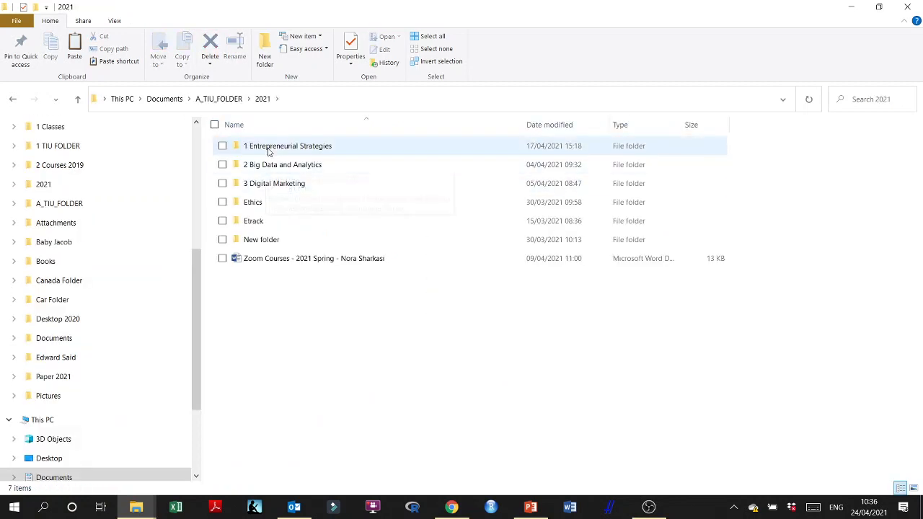
left_click(268, 149)
double_click(269, 149)
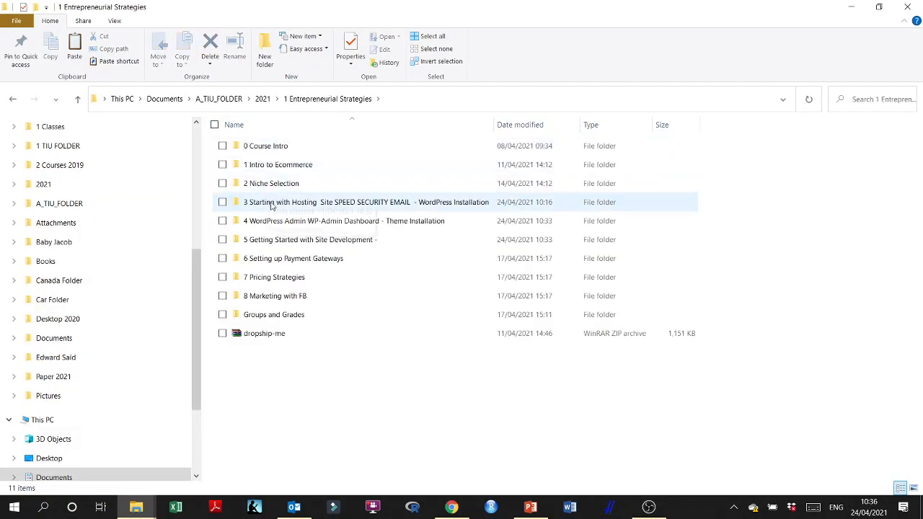
double_click(280, 243)
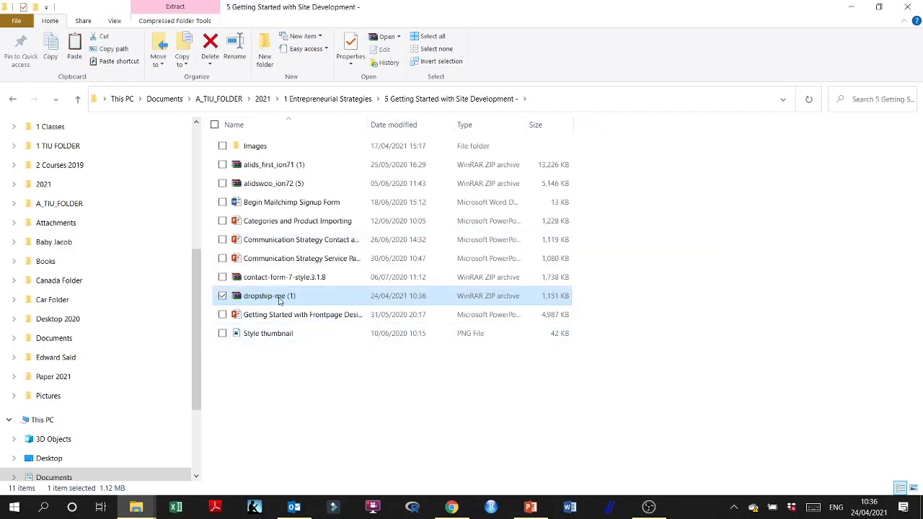
left_click(851, 7)
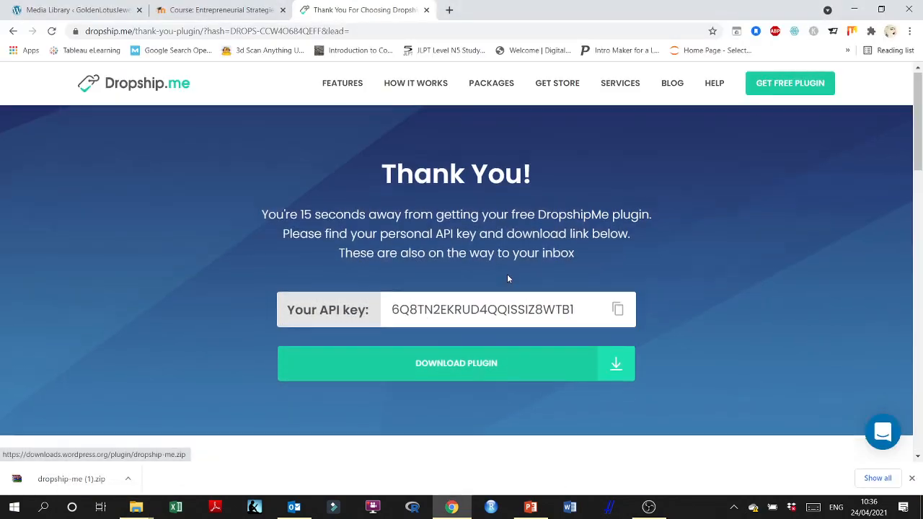
Step: Read the plugin's installation instructions on the thank-you page and select the API key shown there
scroll(508, 280, "down", 3)
scroll(507, 280, "down", 5)
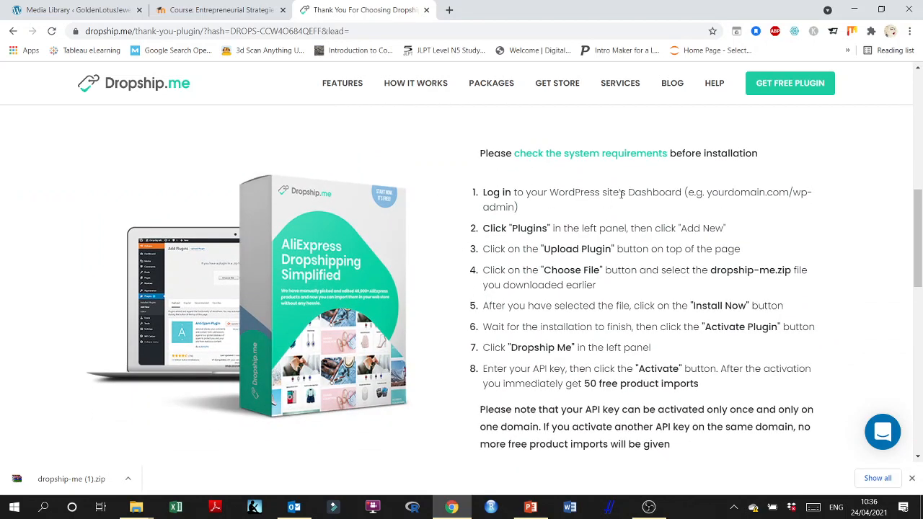
scroll(622, 193, "down", 1)
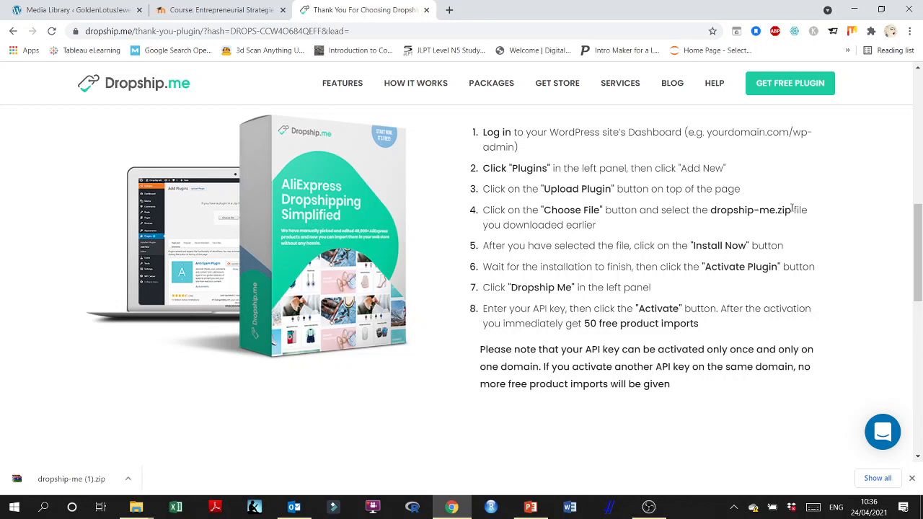
left_click_drag(792, 210, 721, 211)
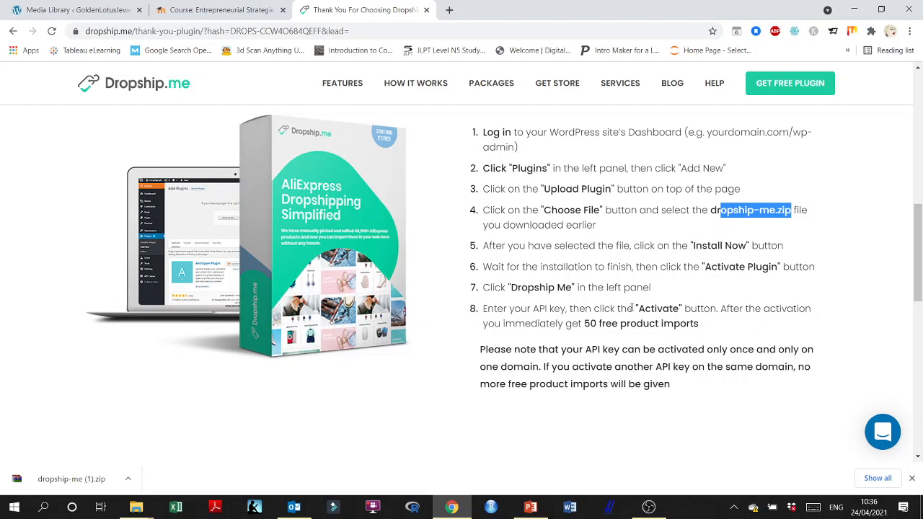
scroll(632, 308, "up", 10)
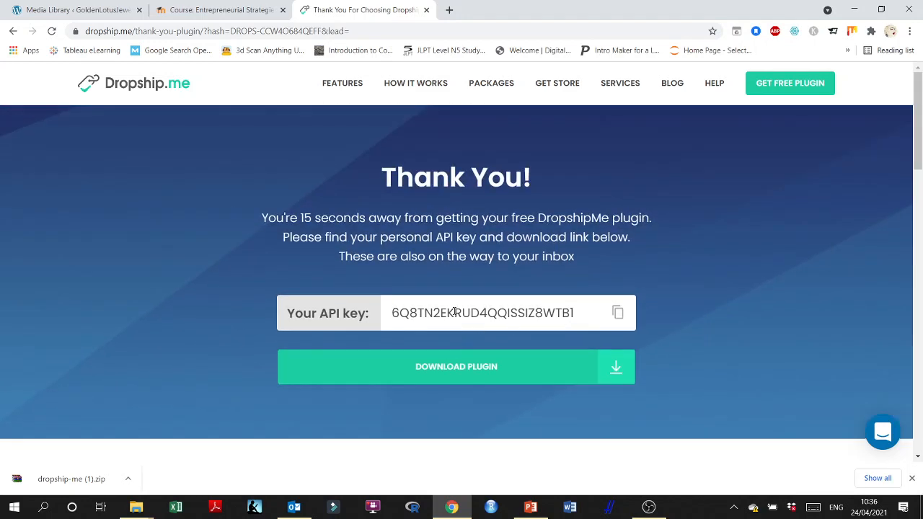
double_click(455, 312)
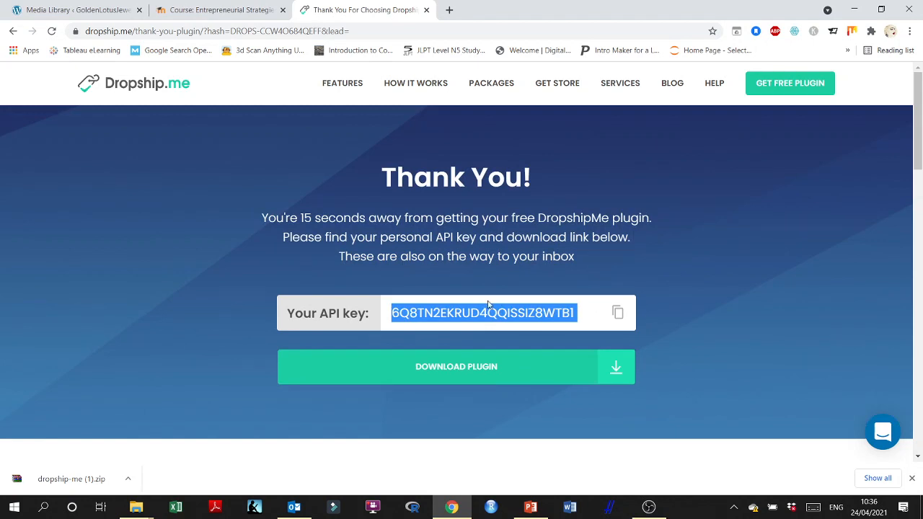
Step: Switch to the GoldenLotusJewelry WordPress dashboard and open the upload form for adding a new plugin
left_click(72, 10)
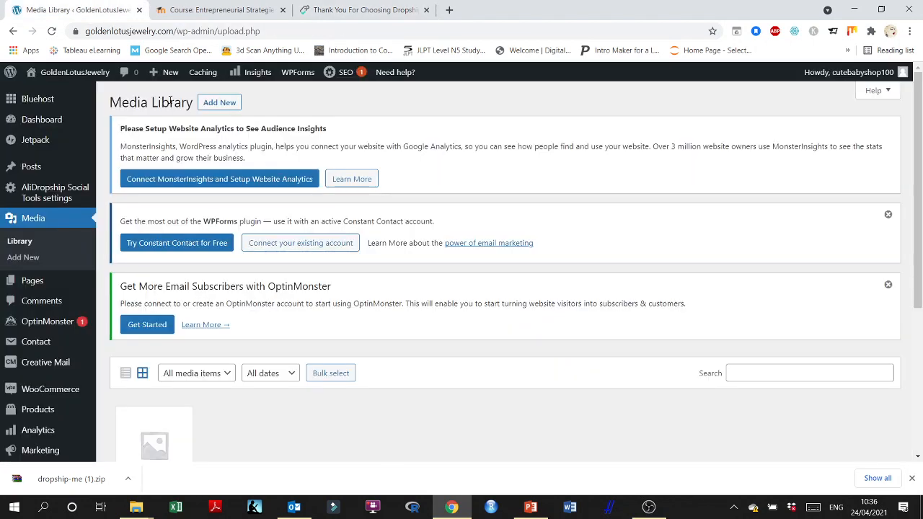
mouse_move(65, 75)
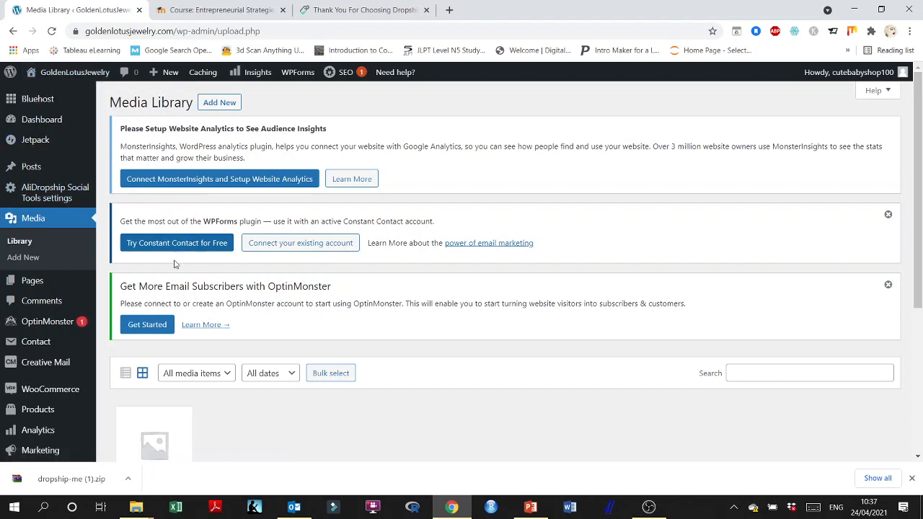
scroll(195, 263, "down", 2)
scroll(200, 270, "down", 1)
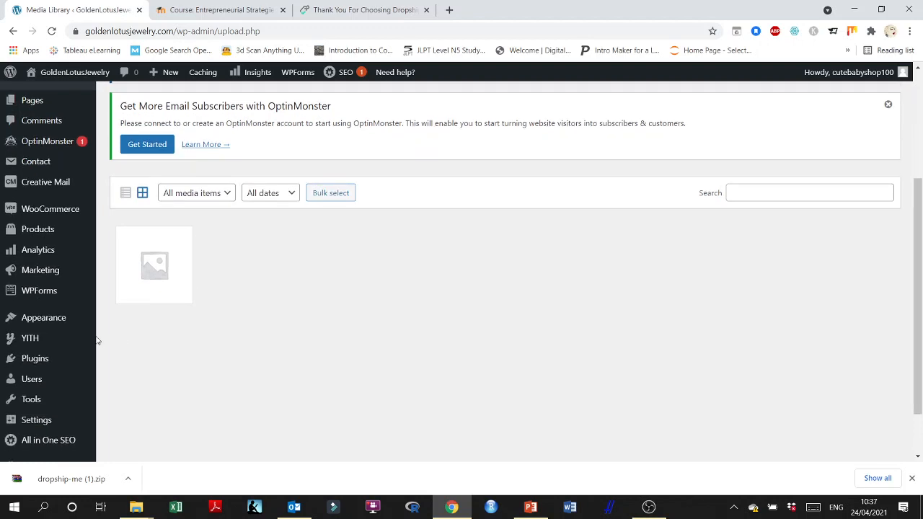
mouse_move(38, 364)
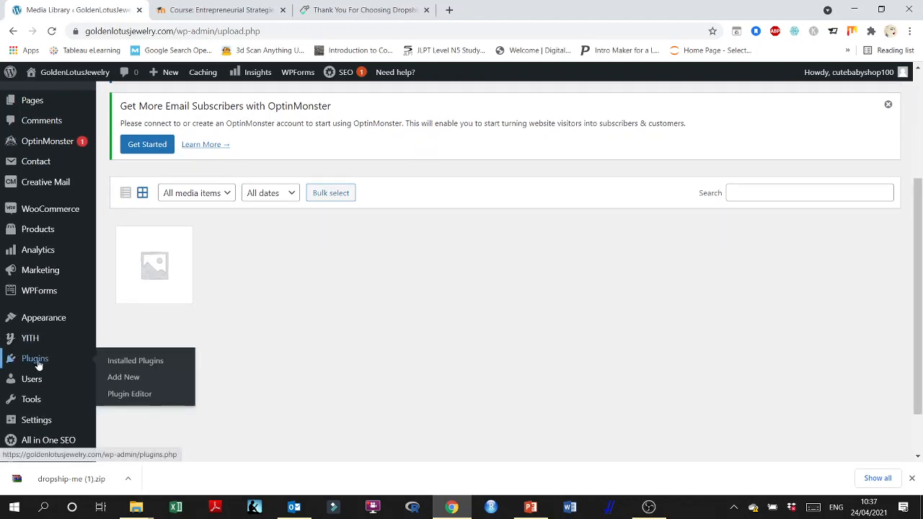
left_click(124, 378)
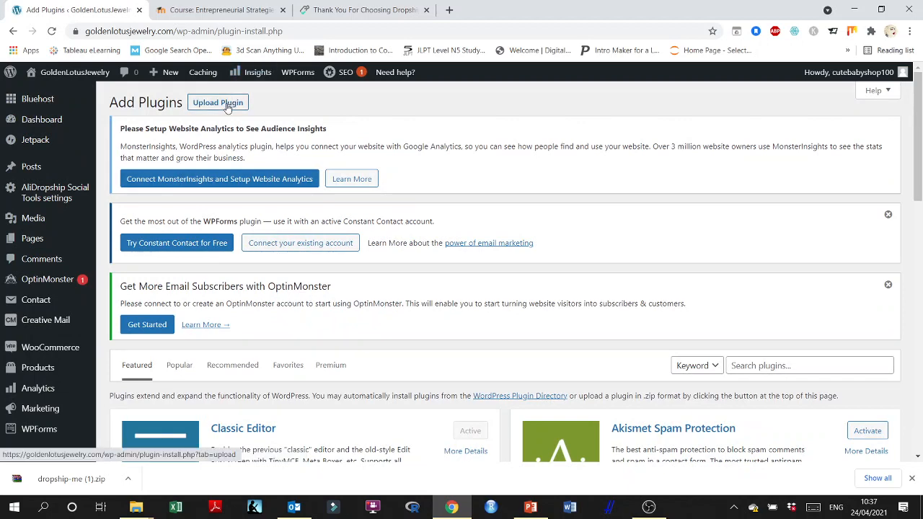
left_click(218, 182)
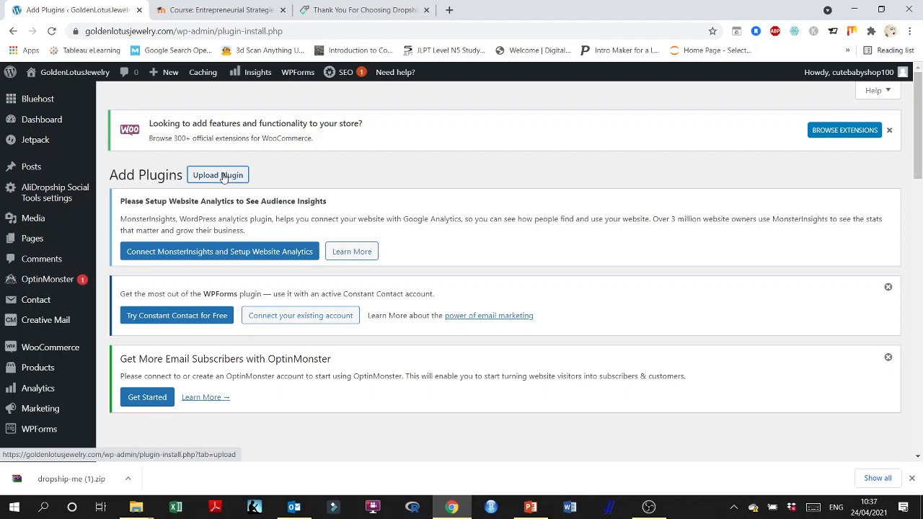
left_click(223, 178)
scroll(274, 181, "down", 3)
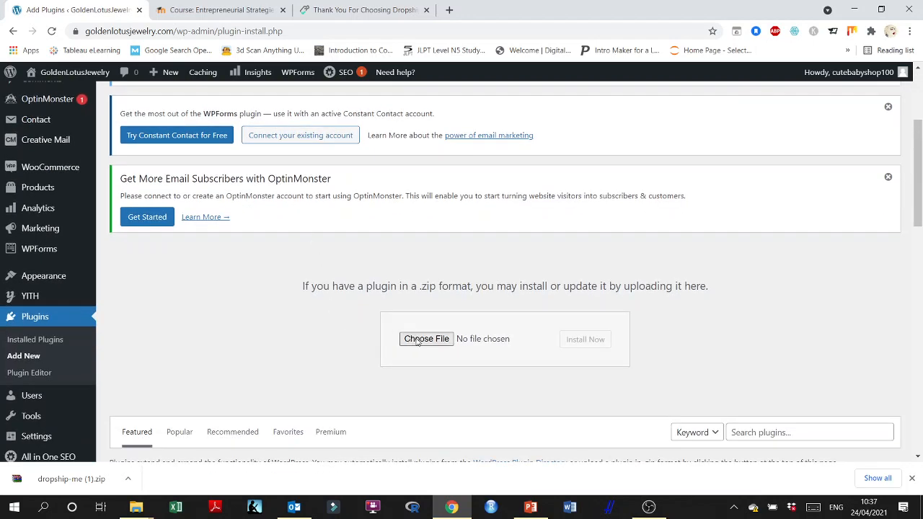
Step: Choose dropship-me (1).zip from the "5 Getting Started with Site Development -" folder and install it as a plugin
left_click(427, 340)
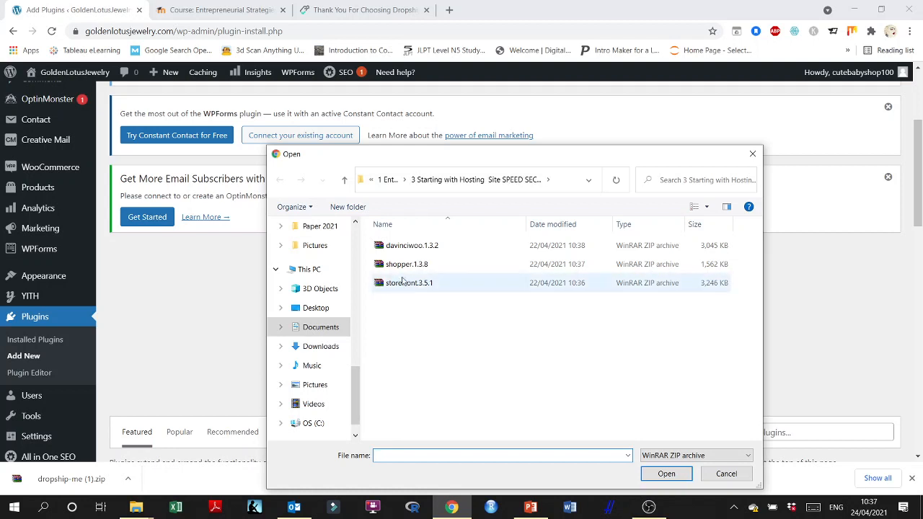
left_click(388, 180)
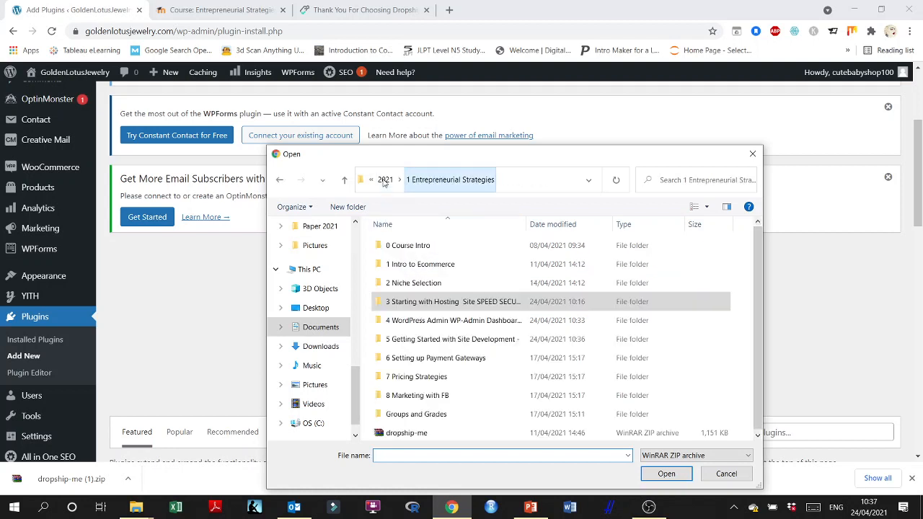
double_click(433, 339)
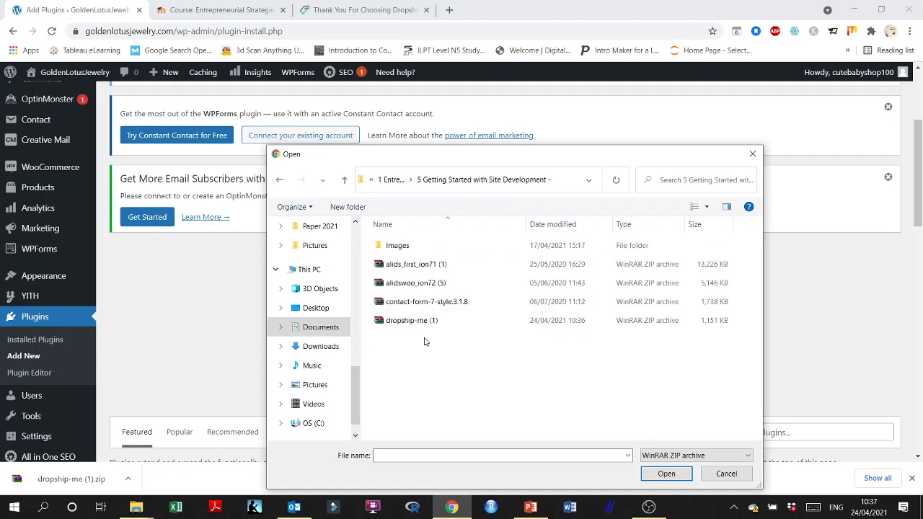
left_click(406, 324)
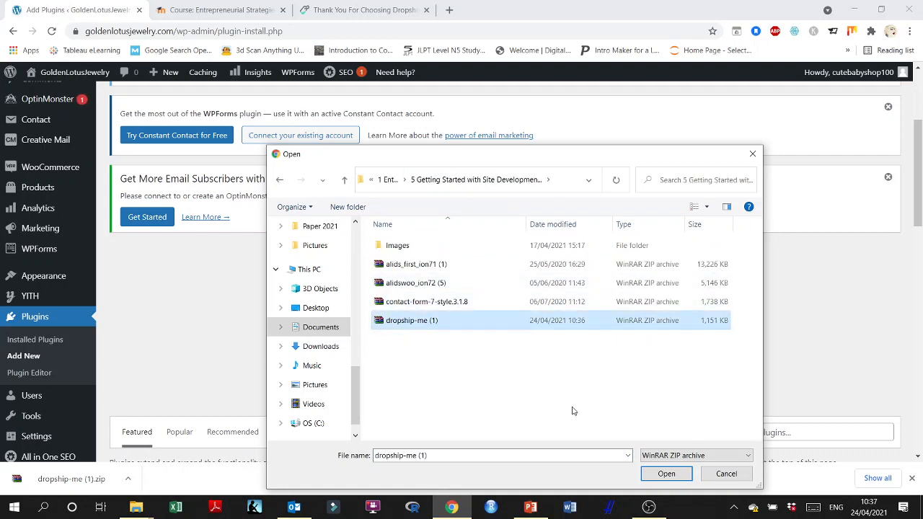
left_click(665, 475)
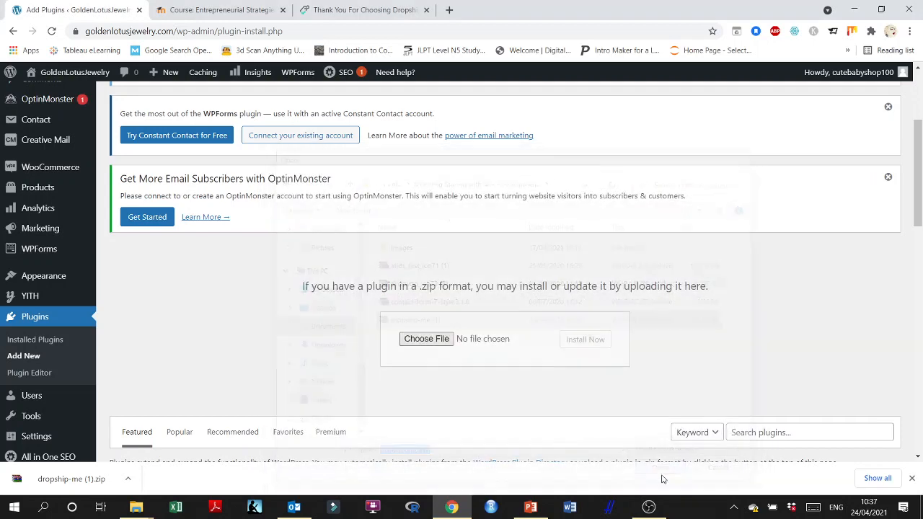
left_click(588, 345)
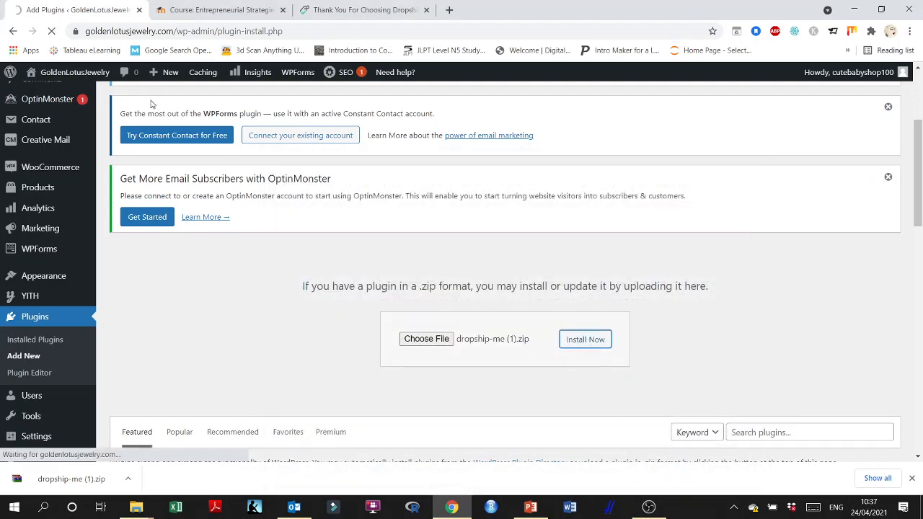
Step: Raise the computer's speaker volume while the plugin installs
left_click(736, 509)
left_click(685, 483)
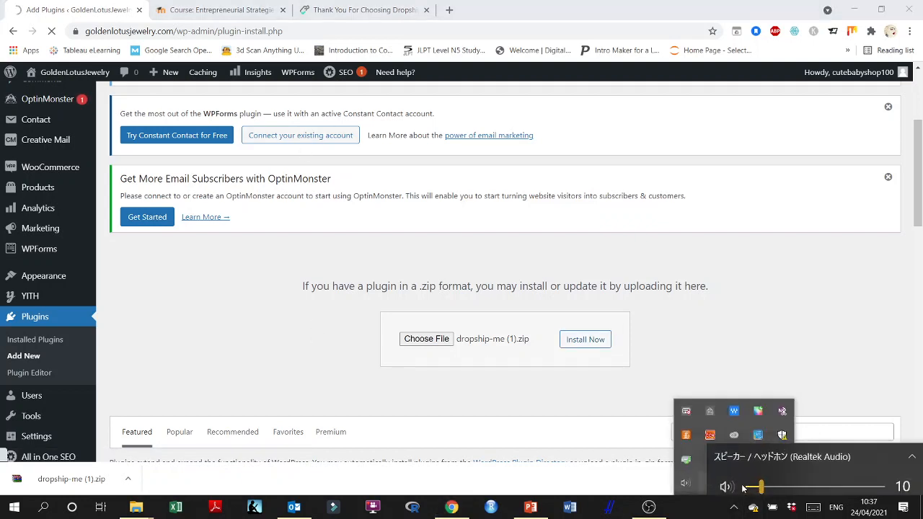
left_click_drag(762, 482, 884, 481)
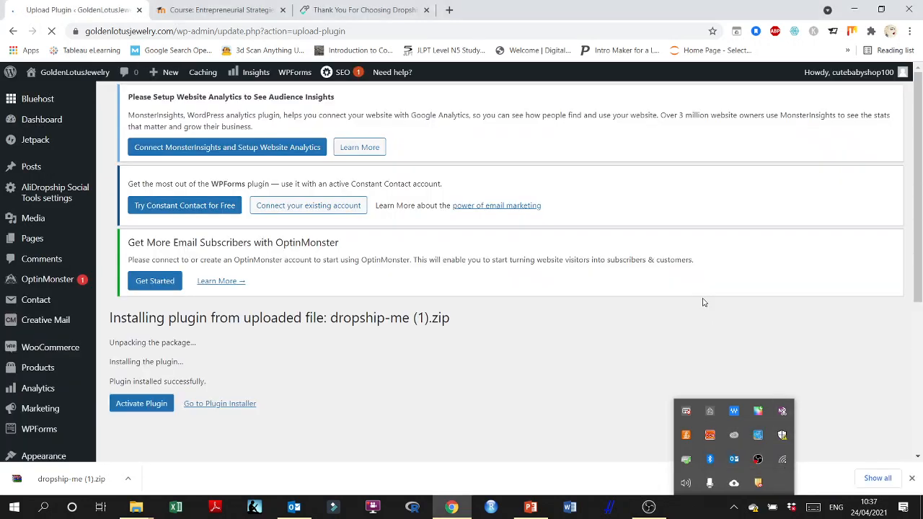
left_click(567, 378)
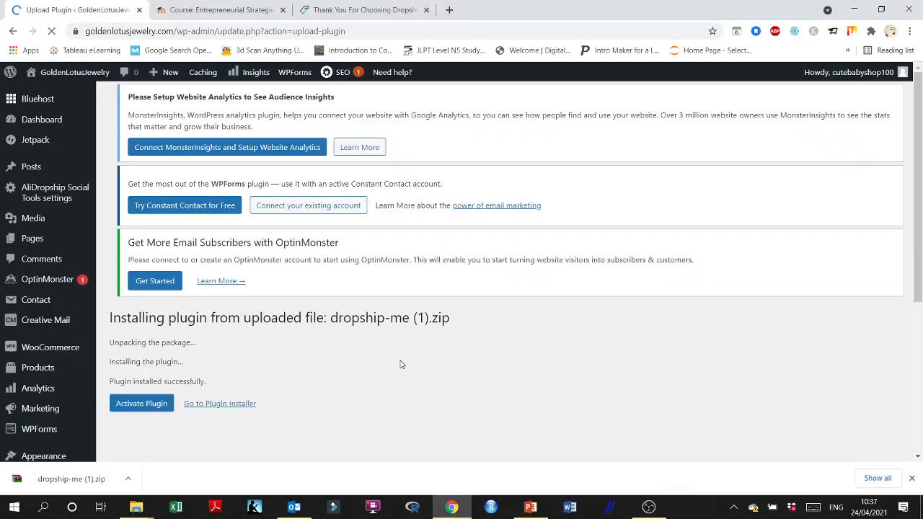
scroll(245, 375, "down", 3)
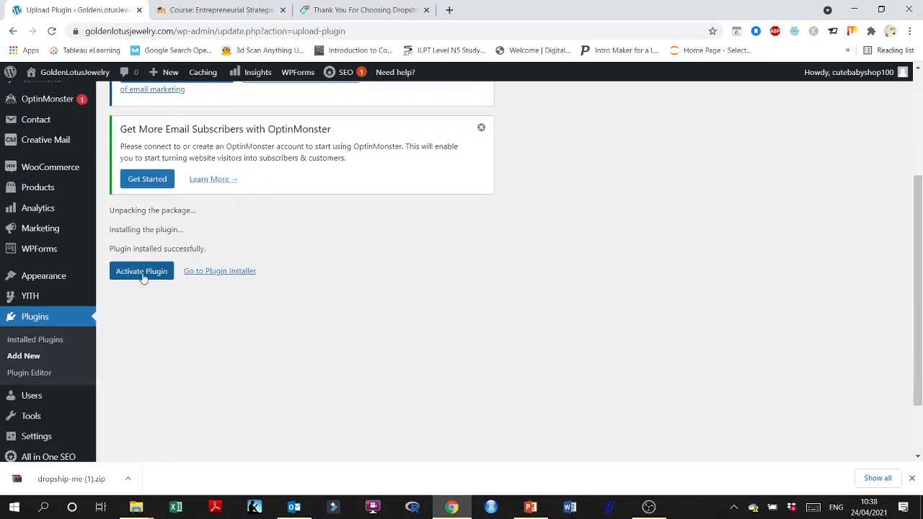
scroll(243, 310, "up", 3)
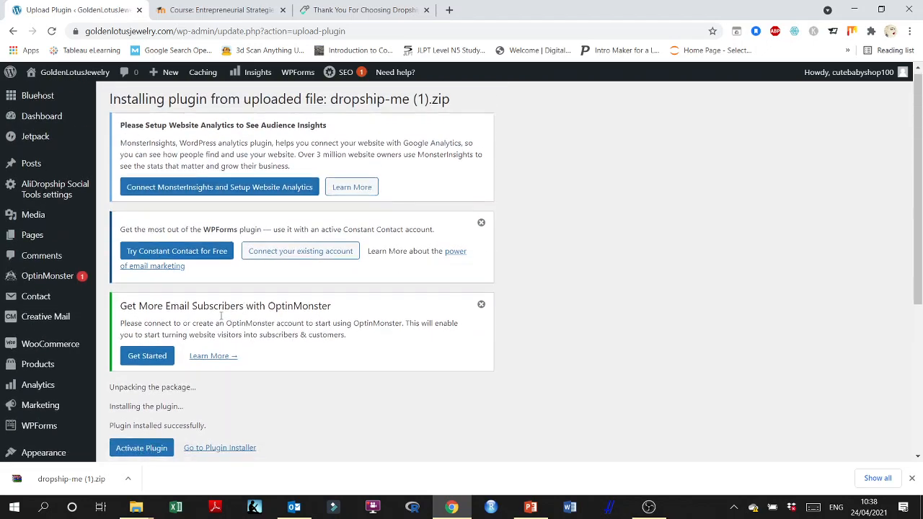
Step: Activate the newly installed plugin and locate Dropship Me in the list of installed plugins
scroll(246, 292, "down", 3)
left_click(152, 277)
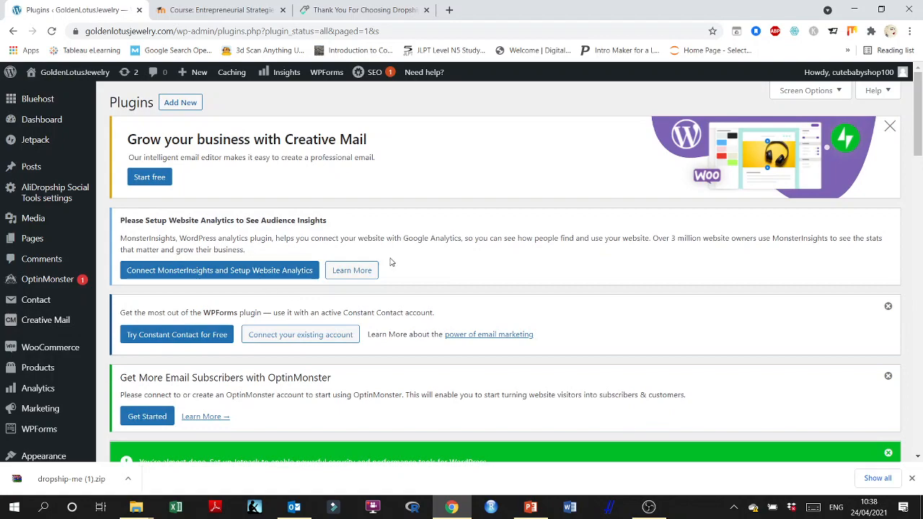
scroll(392, 262, "down", 3)
scroll(397, 271, "down", 6)
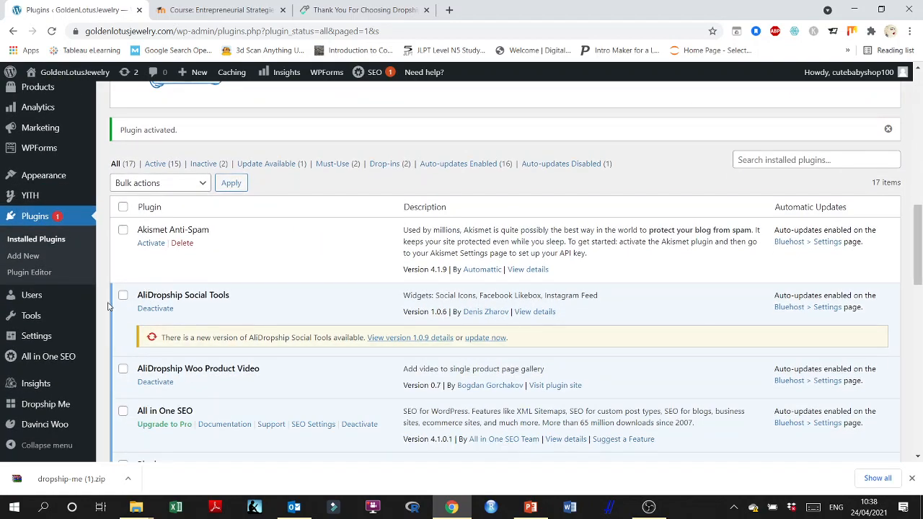
scroll(126, 309, "down", 1)
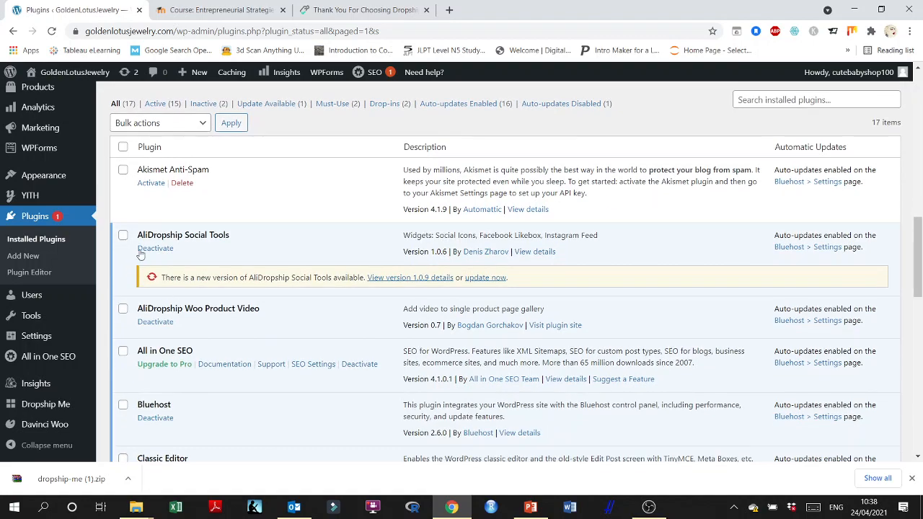
scroll(248, 247, "down", 4)
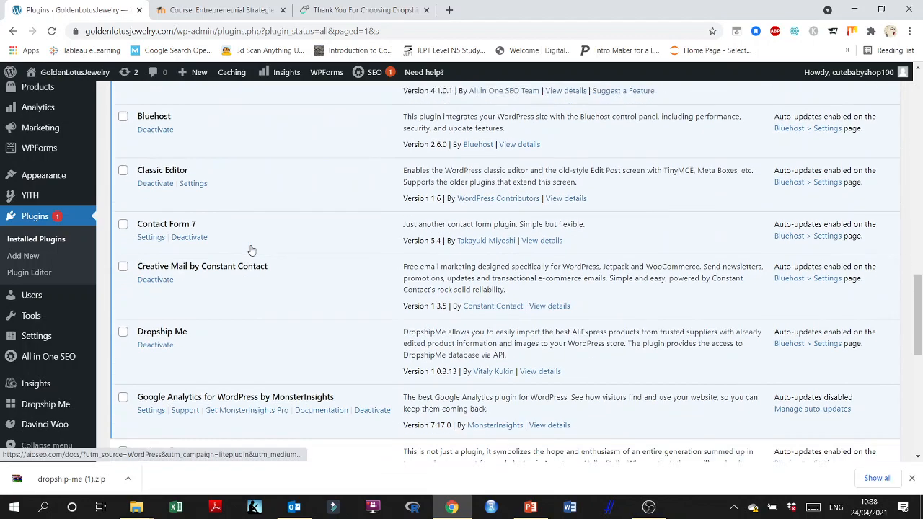
scroll(246, 253, "down", 1)
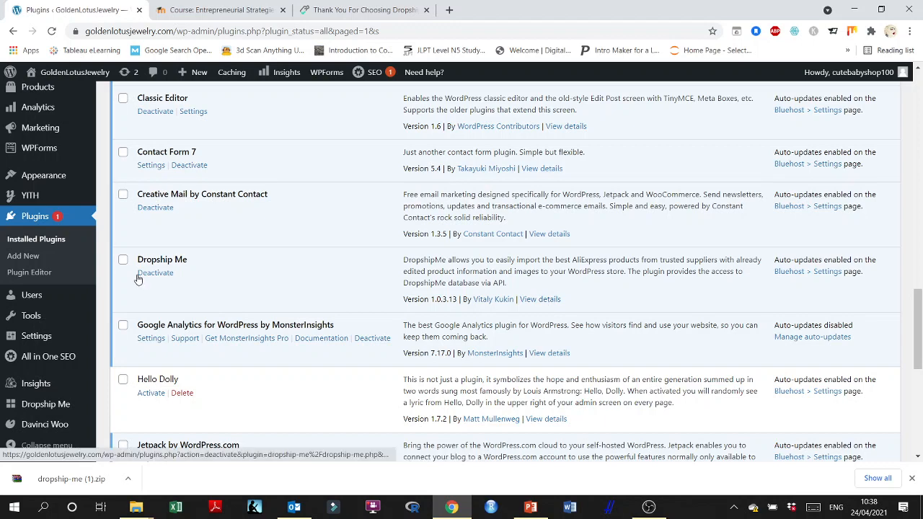
scroll(74, 390, "down", 1)
Step: Open Dropship Me's activation page and activate the plugin with the API key from the thank-you page
mouse_move(73, 393)
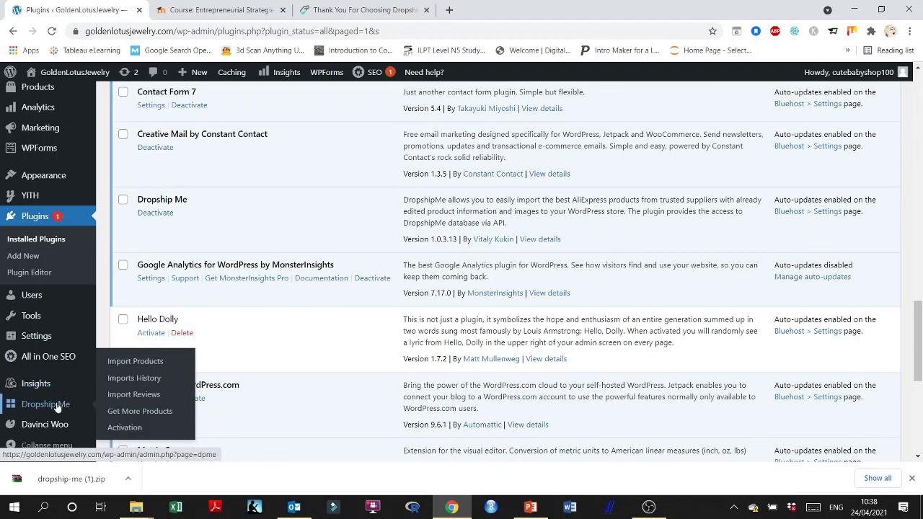
left_click(58, 408)
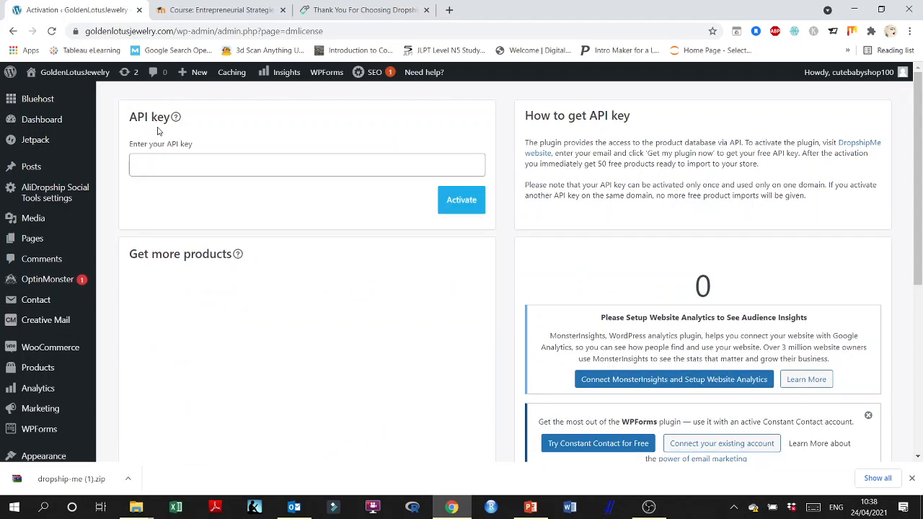
left_click(347, 9)
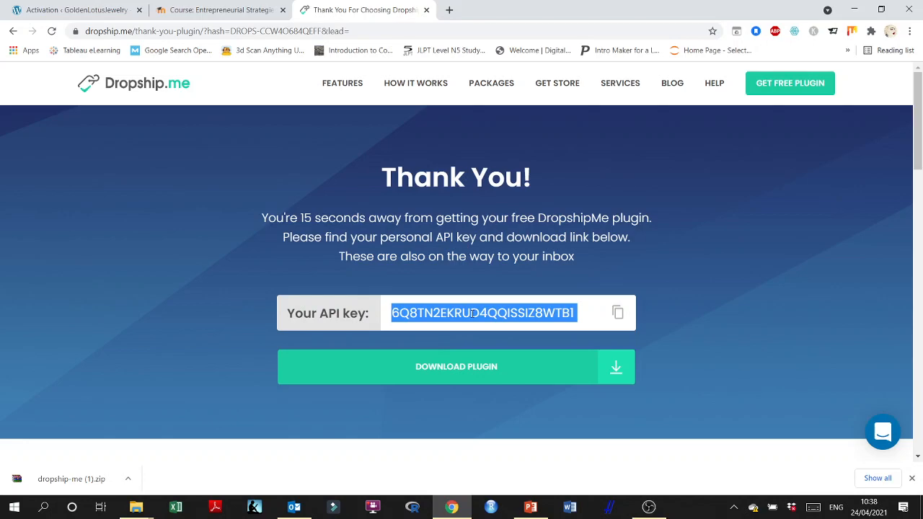
left_click(70, 9)
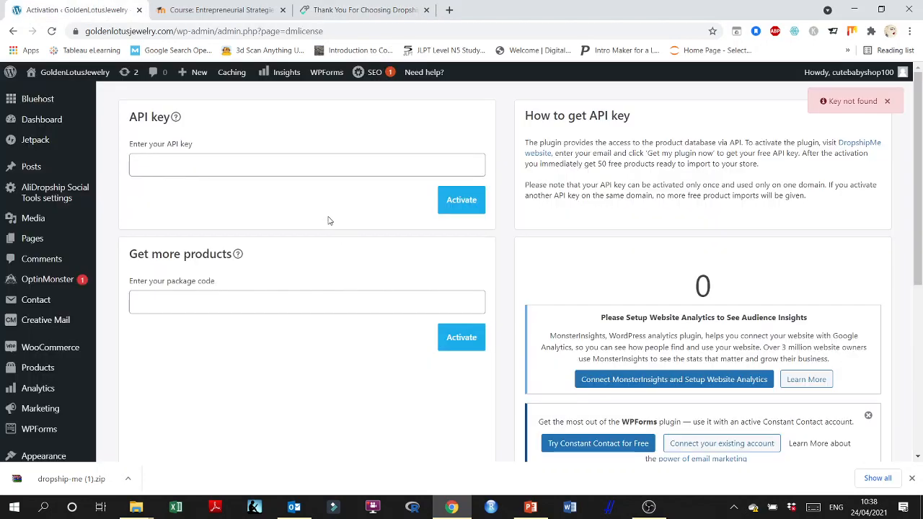
key("ctrl+v")
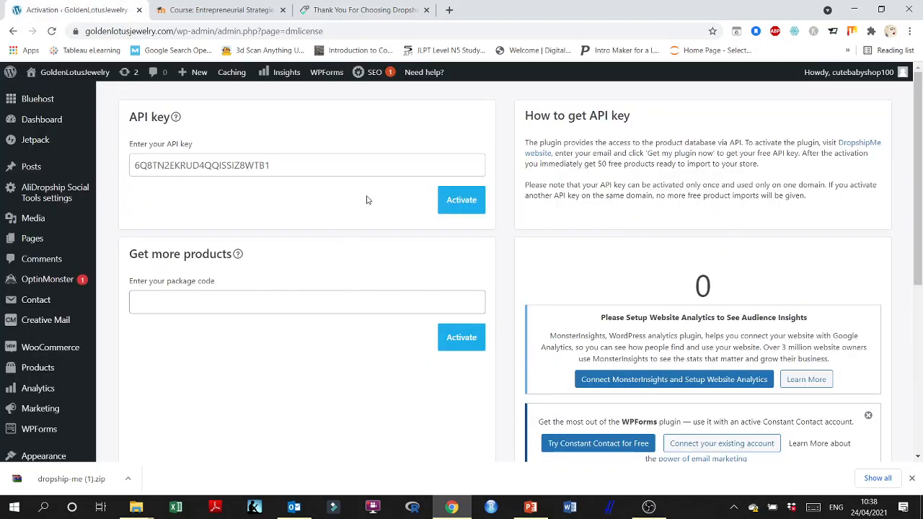
left_click(459, 209)
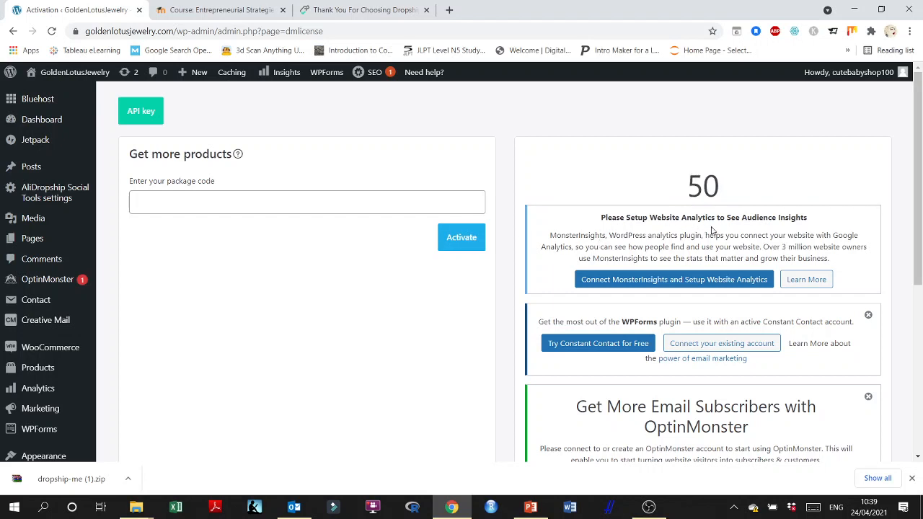
Step: Open Dropship Me's Import Products page and browse the products offered across all categories
scroll(812, 193, "down", 3)
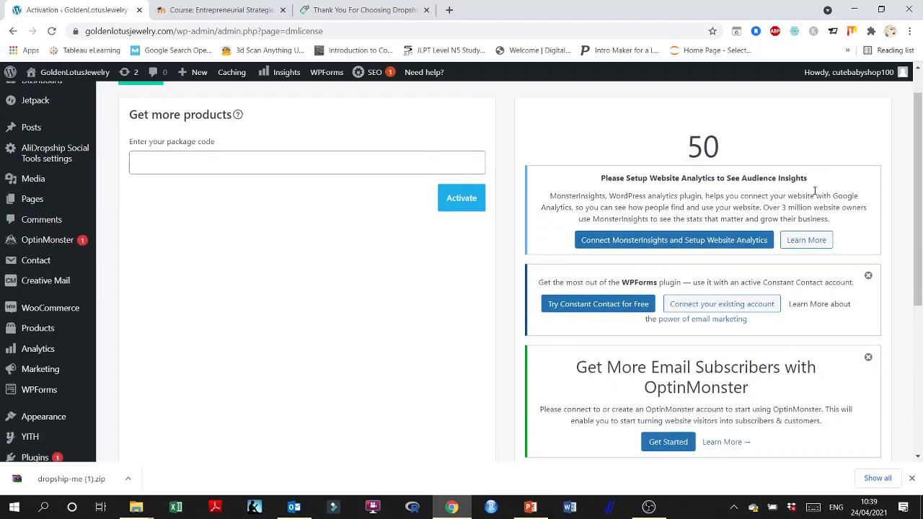
scroll(183, 370, "down", 1)
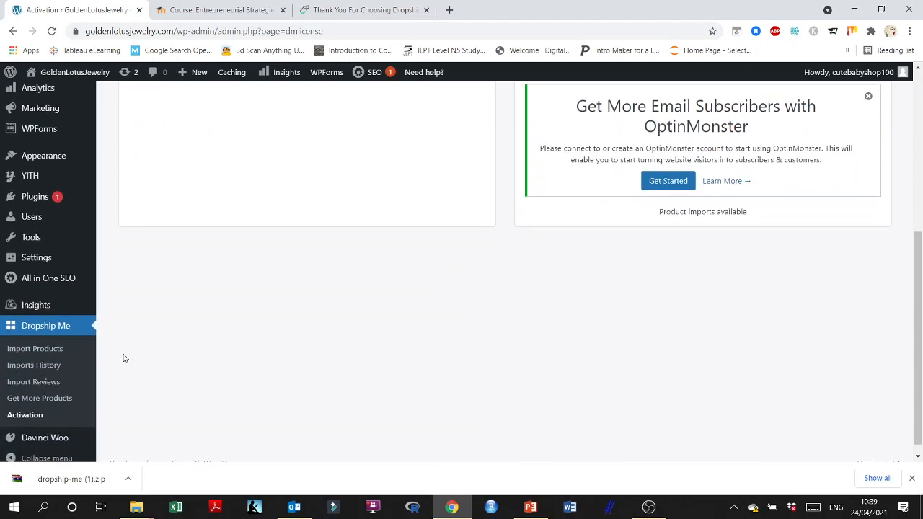
left_click(52, 348)
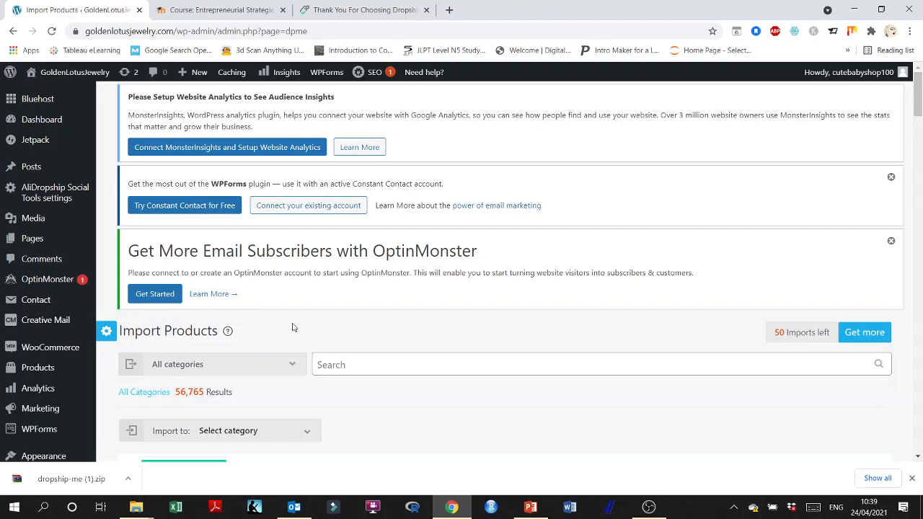
scroll(293, 328, "down", 5)
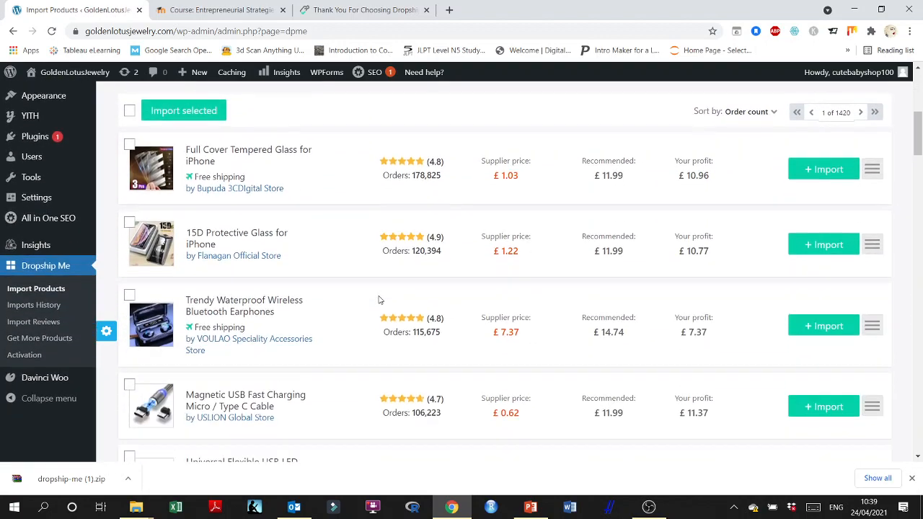
scroll(380, 300, "down", 5)
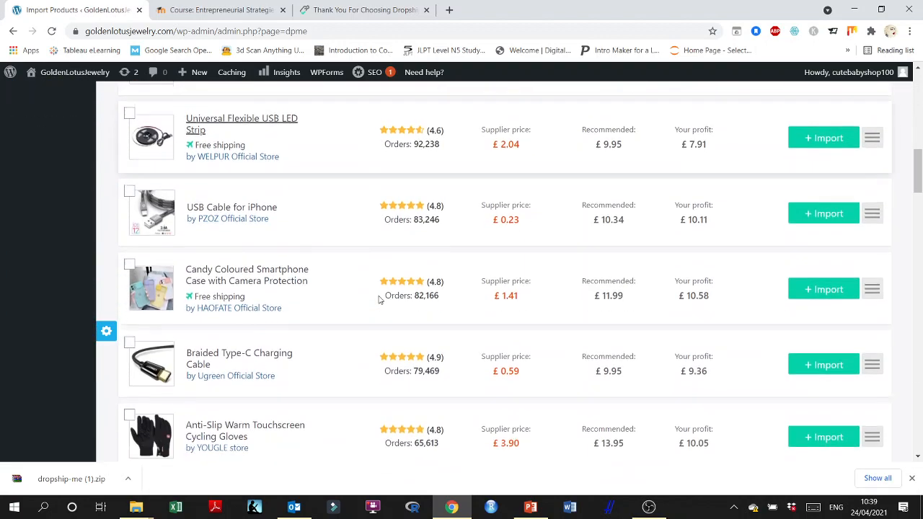
scroll(380, 300, "down", 1)
scroll(390, 318, "up", 10)
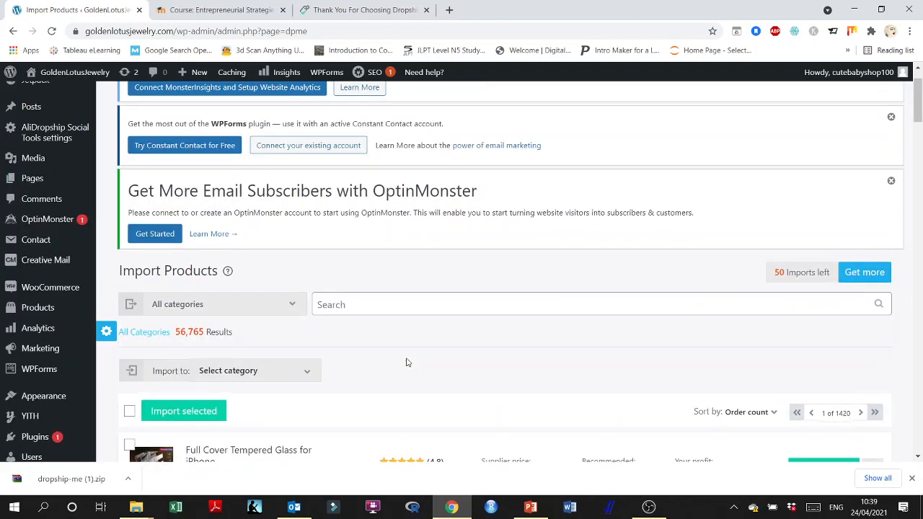
scroll(390, 346, "down", 1)
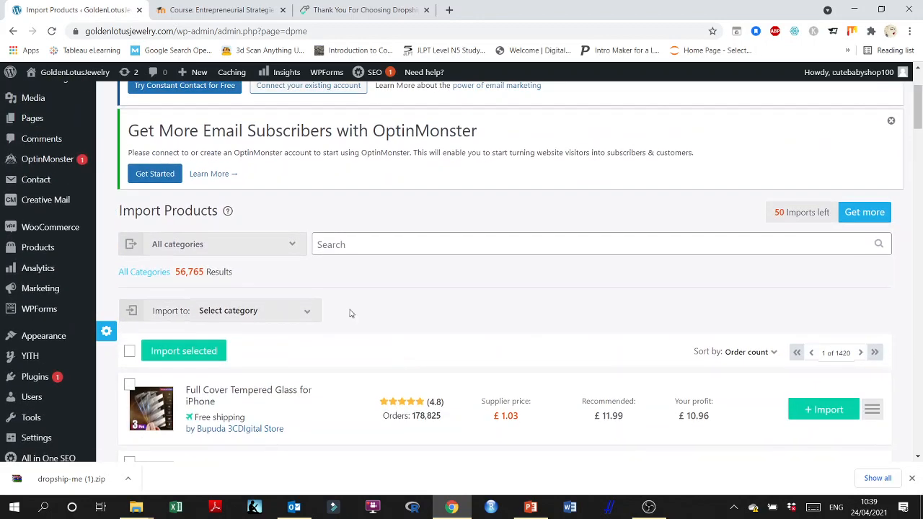
Step: Search the product categories for "Jewelry" and filter the import list by Kid's Jewelry
left_click(297, 244)
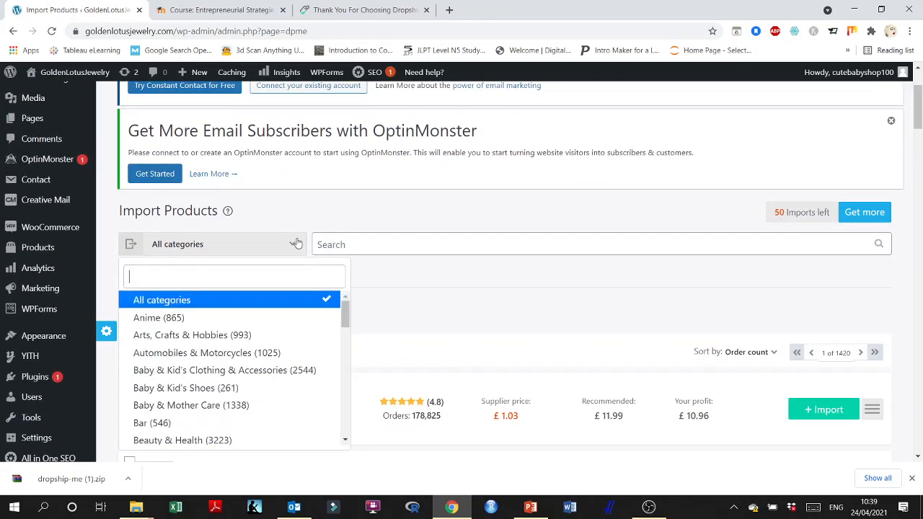
scroll(298, 244, "down", 1)
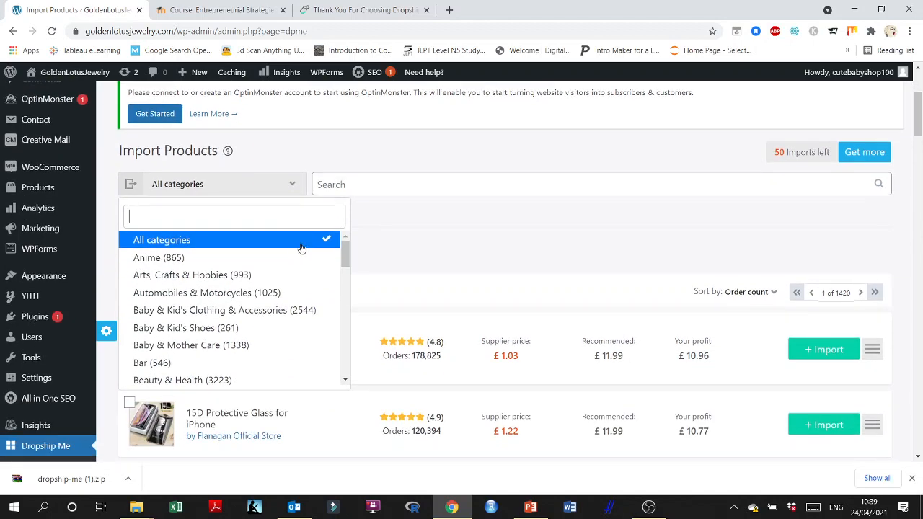
left_click_drag(346, 256, 355, 299)
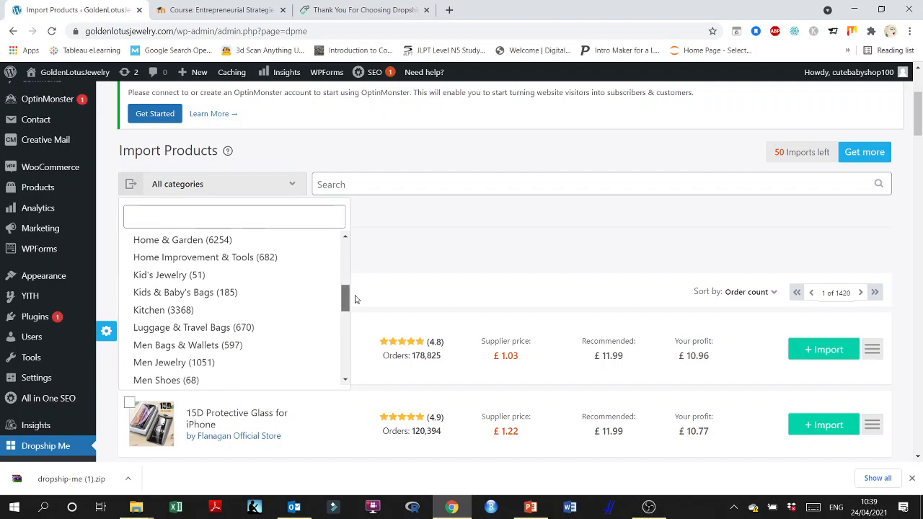
left_click_drag(355, 300, 348, 249)
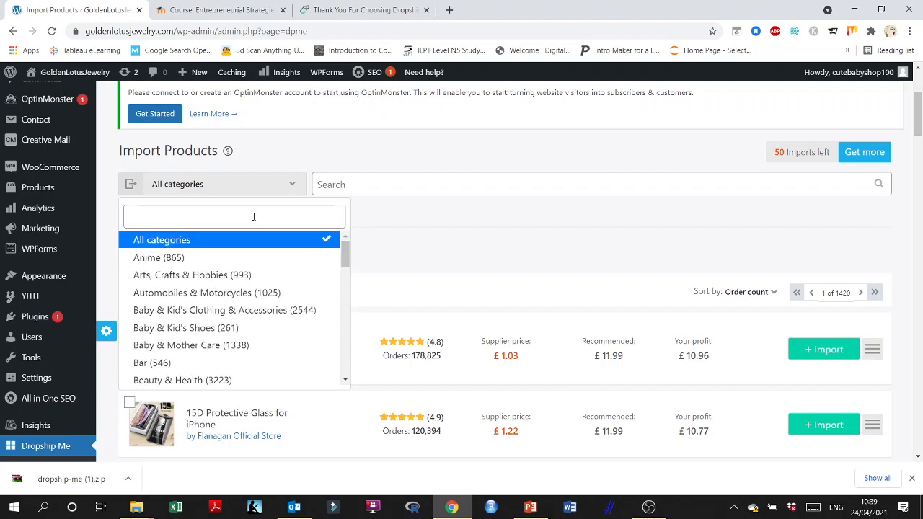
left_click(248, 210)
type("Jew")
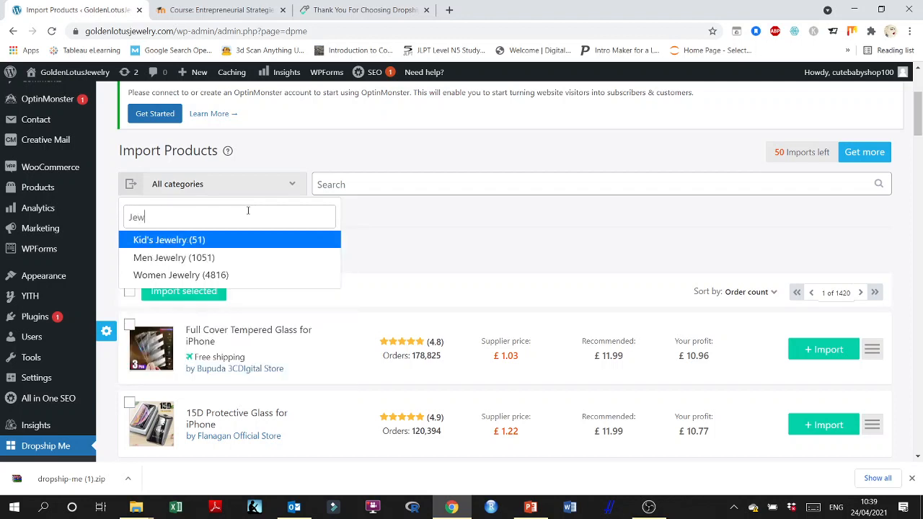
type("erly")
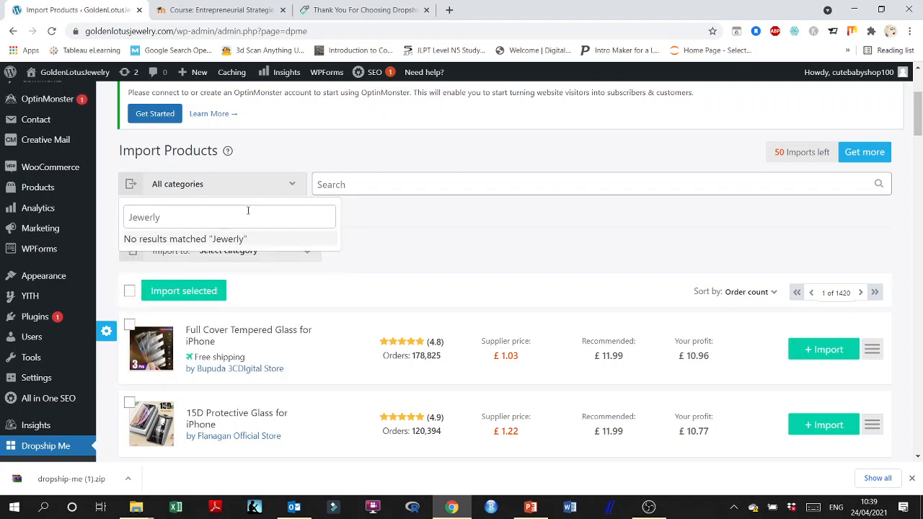
right_click(133, 216)
key("Escape")
right_click(137, 217)
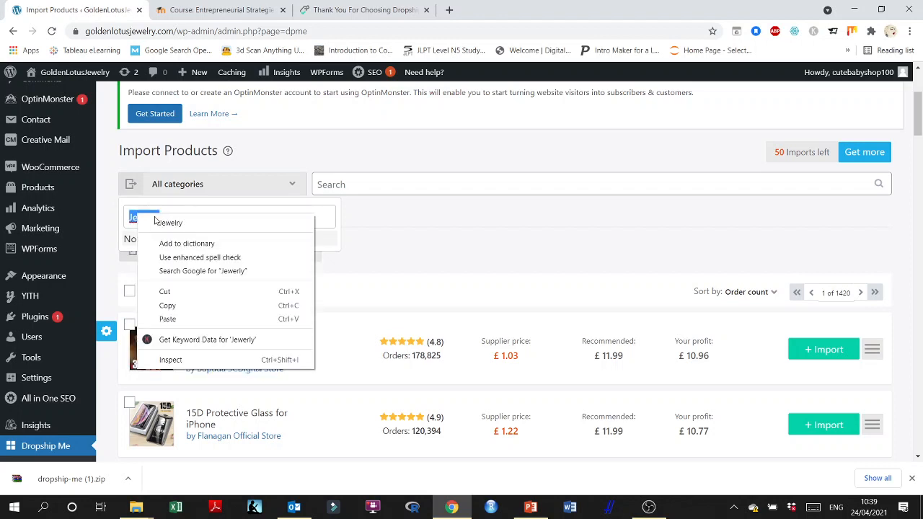
left_click(169, 220)
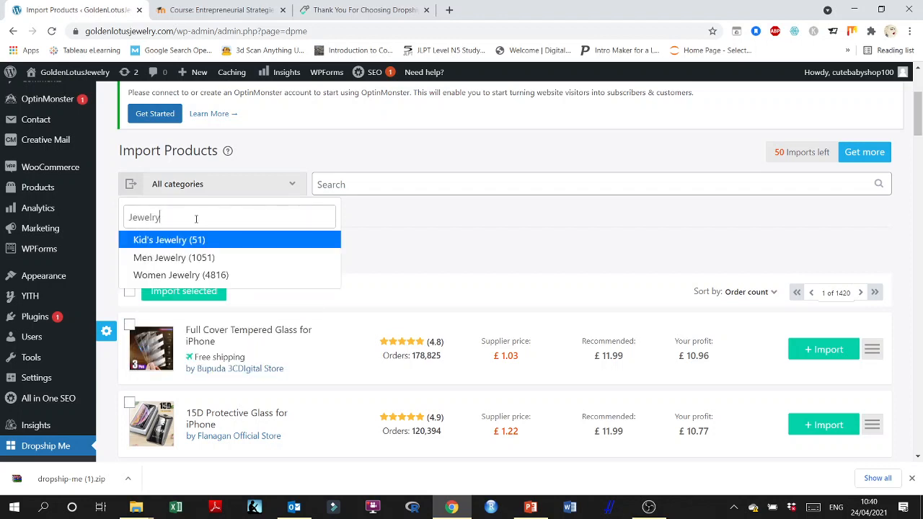
key("Return")
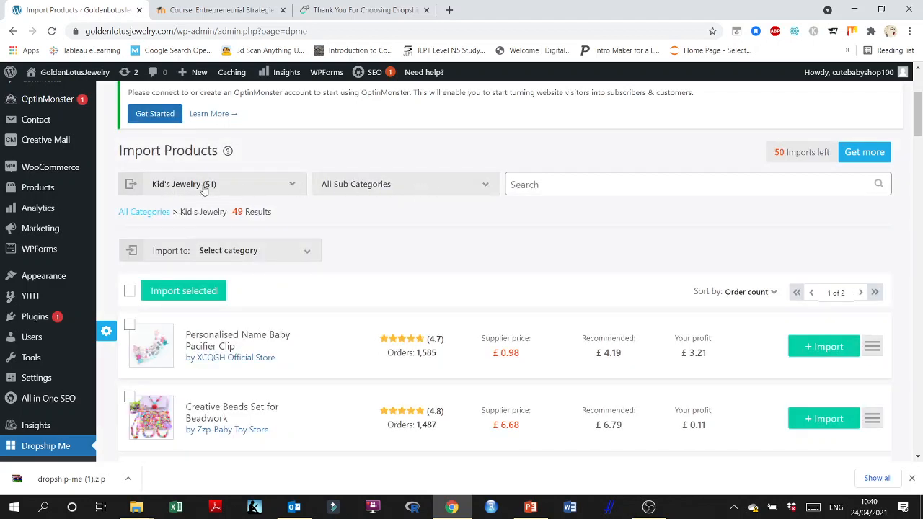
Step: Search the product categories for "accessories" and filter the import list by Women's Clothing & Accessories
left_click(292, 186)
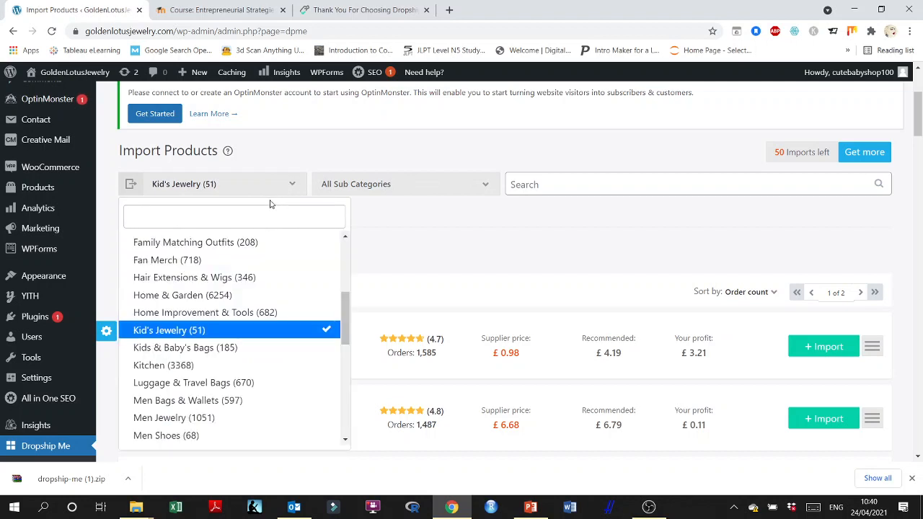
type("accessories")
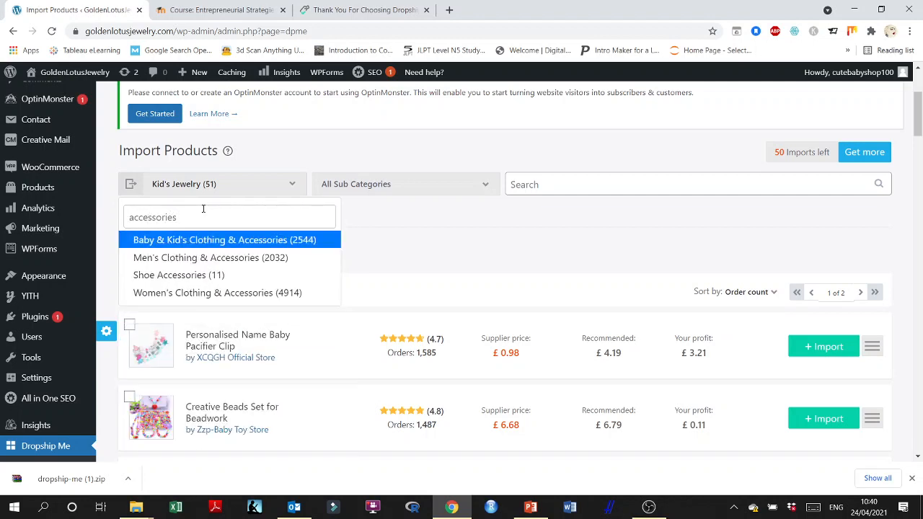
left_click(282, 293)
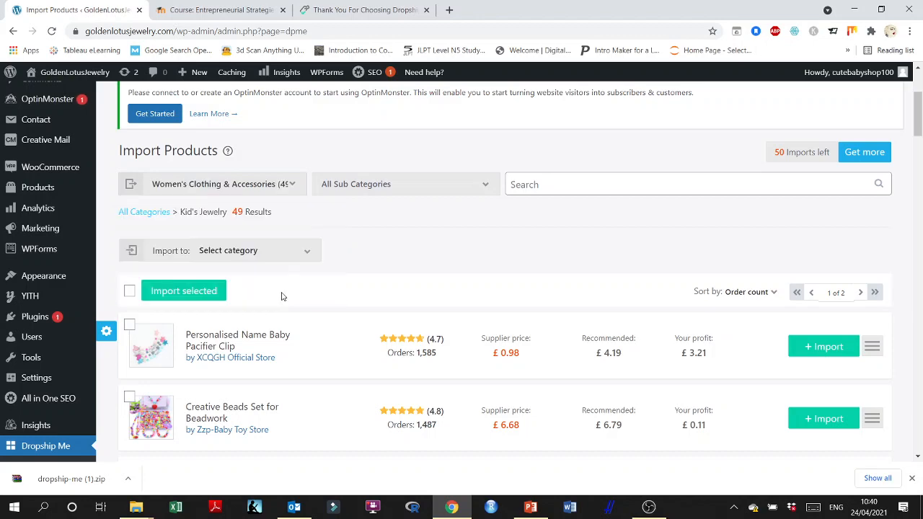
Step: Examine the full list of sub categories offered under Women's Clothing & Accessories, from Dresses down to the Accessories group
left_click(485, 186)
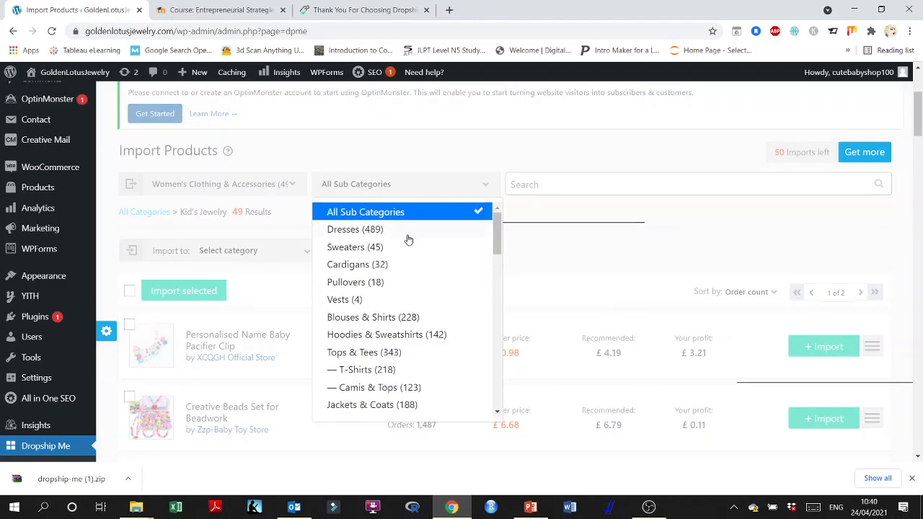
scroll(408, 245, "down", 2)
scroll(408, 246, "down", 10)
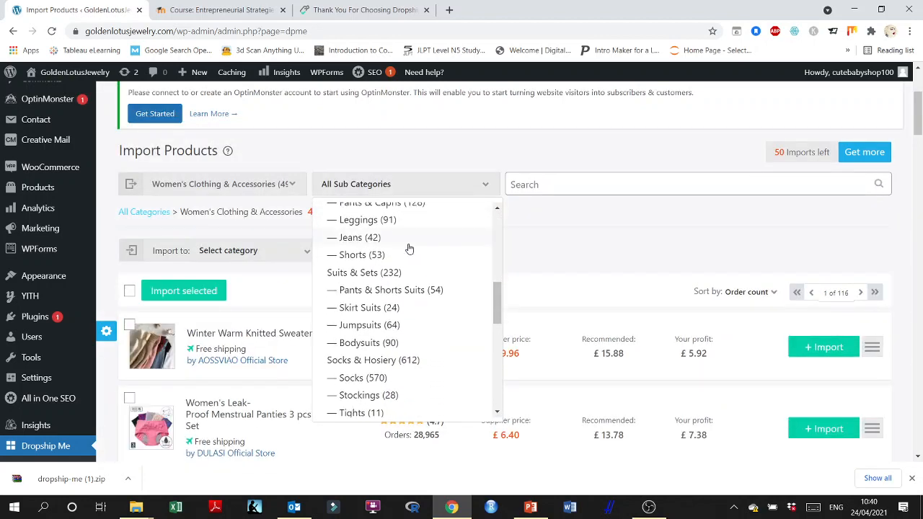
scroll(408, 248, "down", 10)
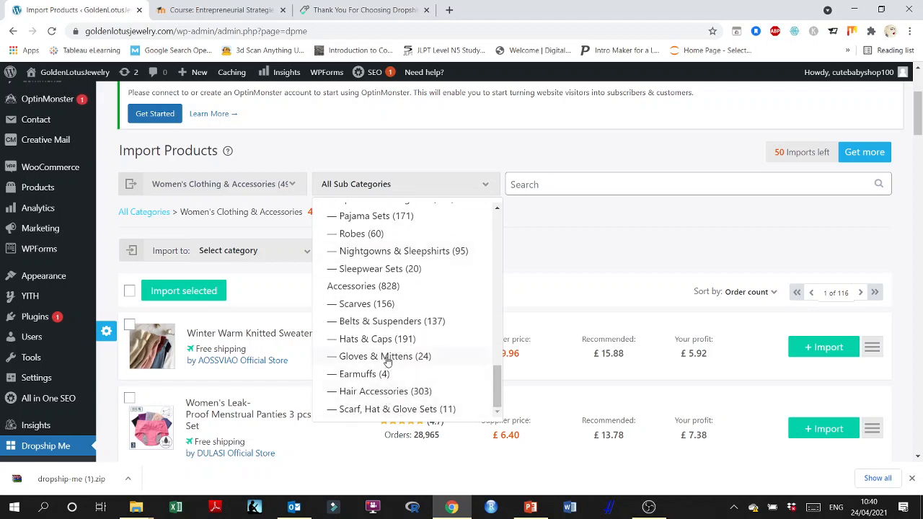
scroll(387, 361, "up", 10)
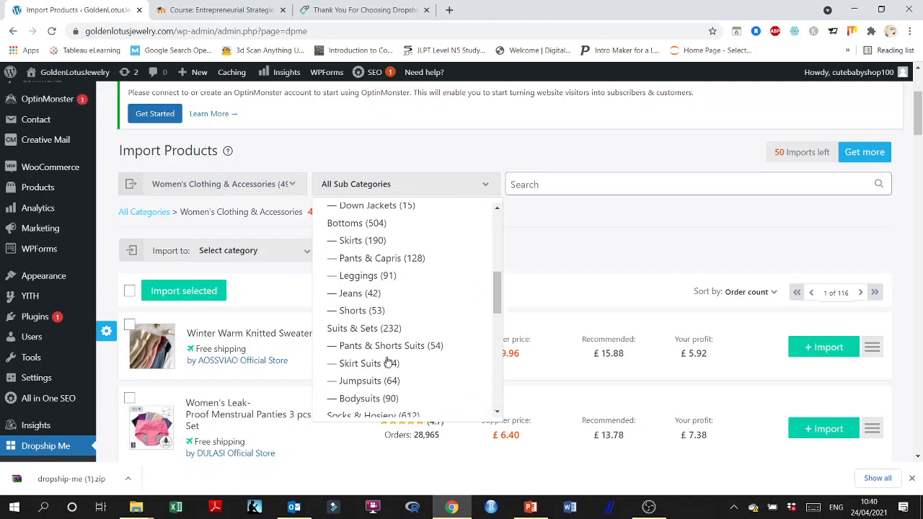
scroll(387, 361, "up", 10)
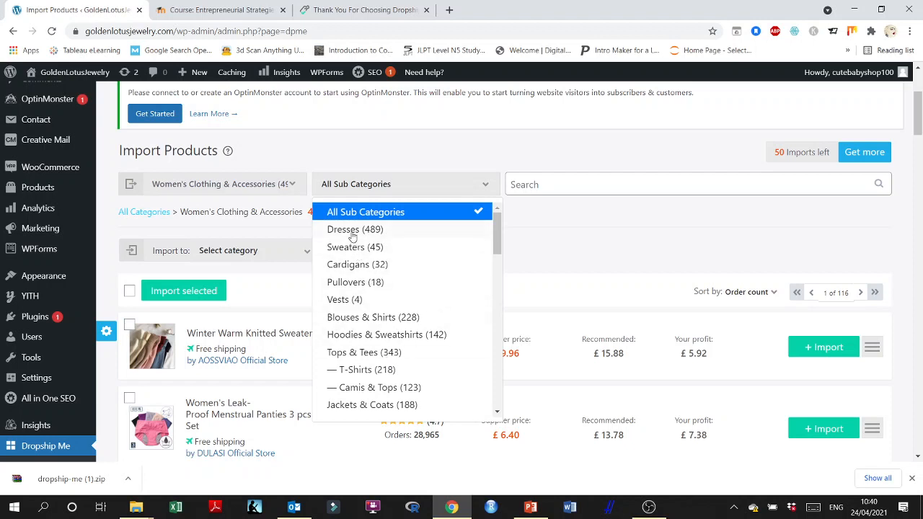
scroll(379, 274, "down", 2)
scroll(383, 271, "down", 1)
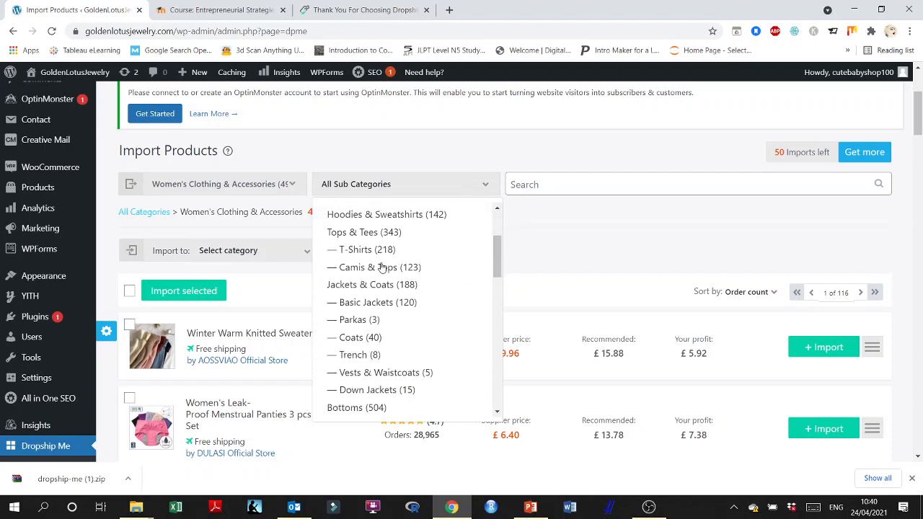
scroll(374, 310, "down", 1)
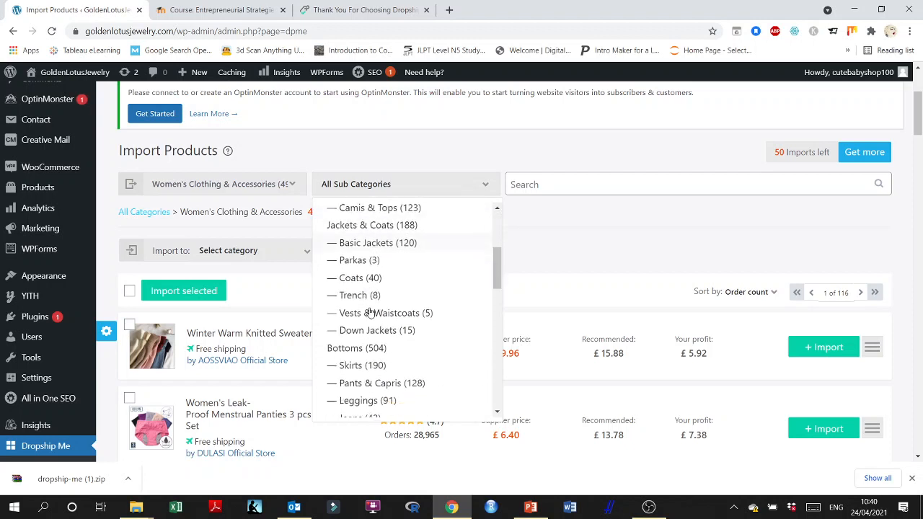
scroll(371, 296, "down", 2)
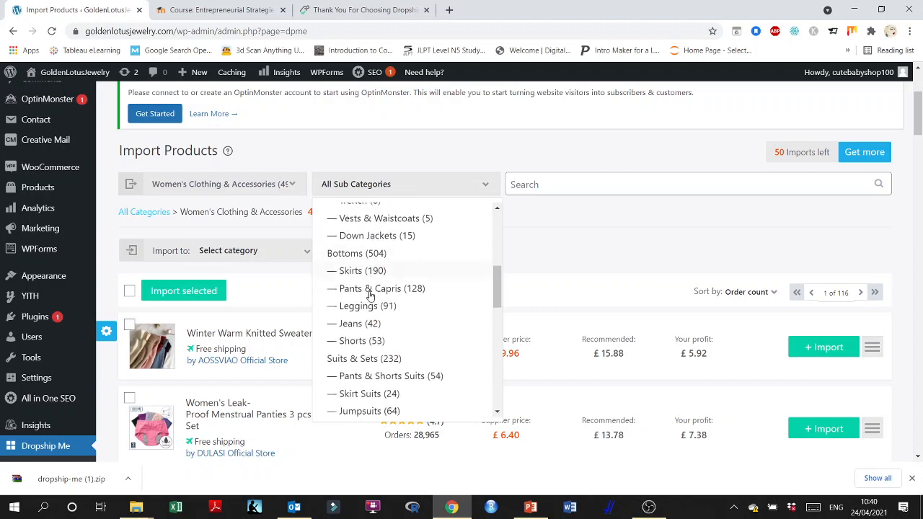
scroll(380, 298, "down", 1)
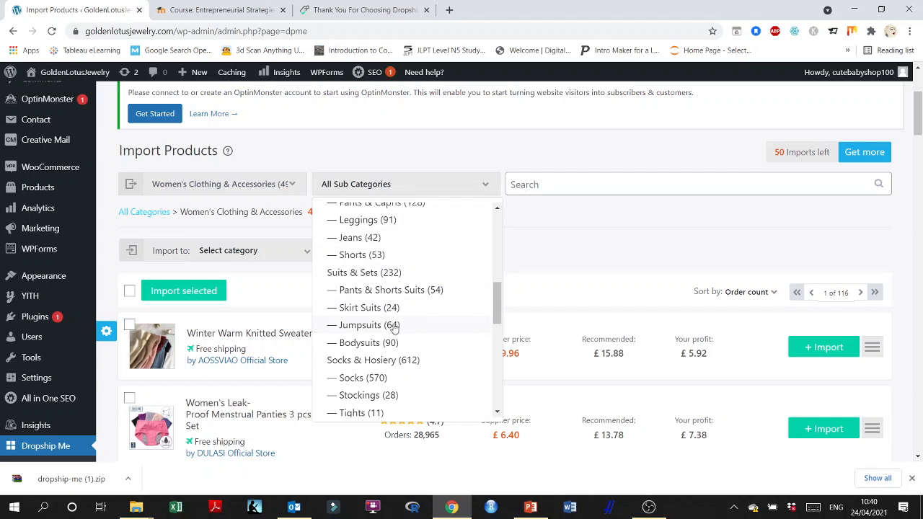
scroll(393, 325, "down", 1)
scroll(386, 321, "down", 1)
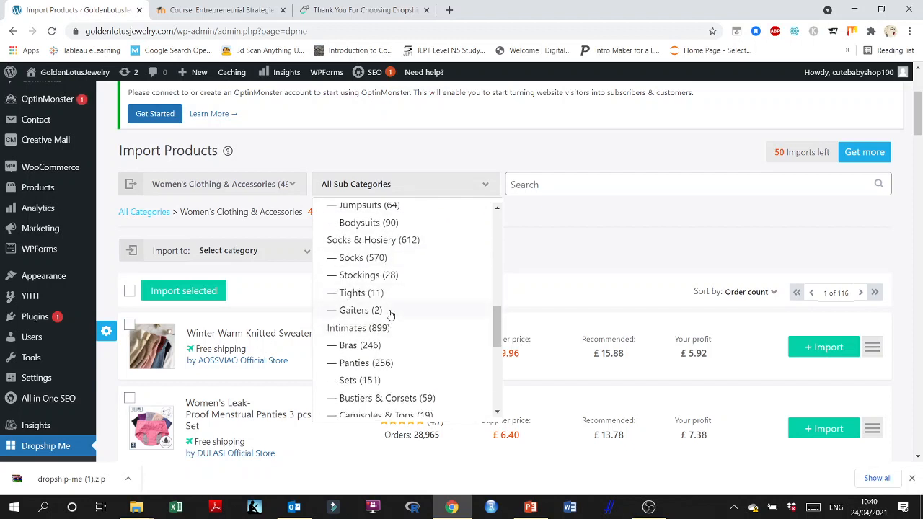
scroll(390, 315, "down", 1)
scroll(392, 287, "down", 1)
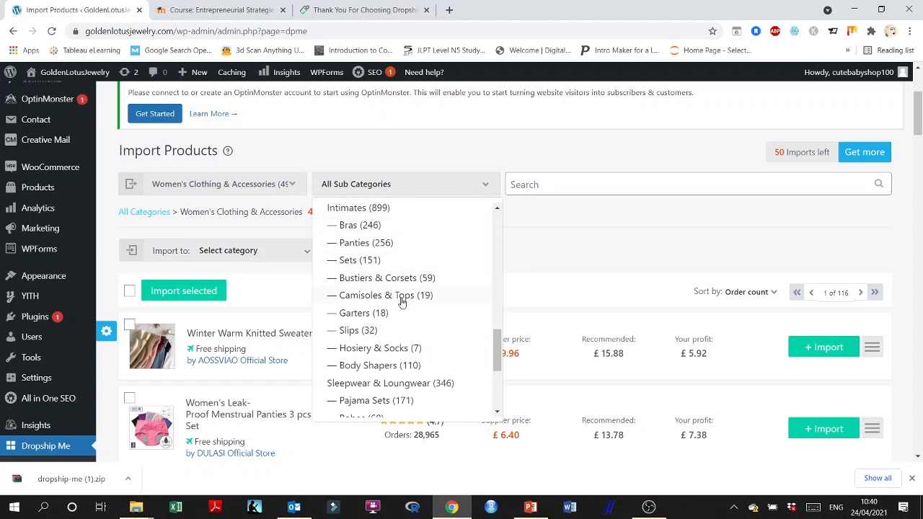
scroll(397, 296, "down", 2)
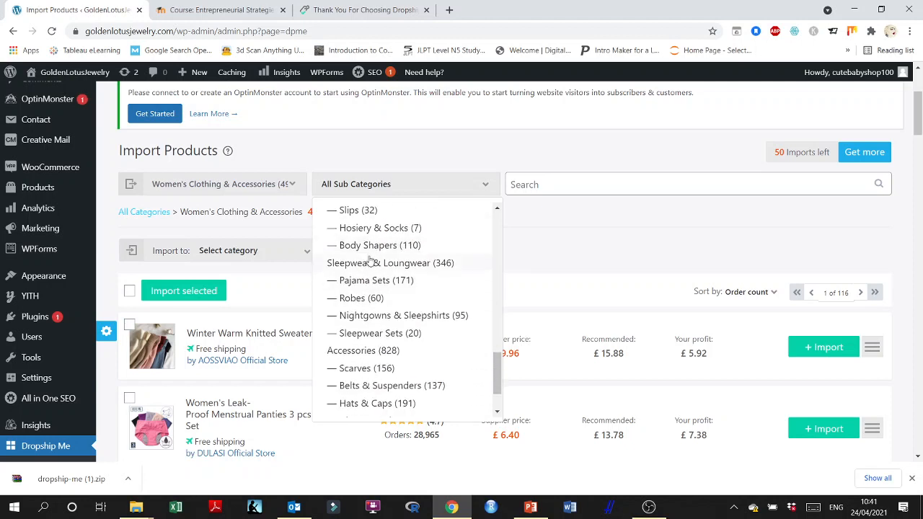
scroll(390, 299, "down", 1)
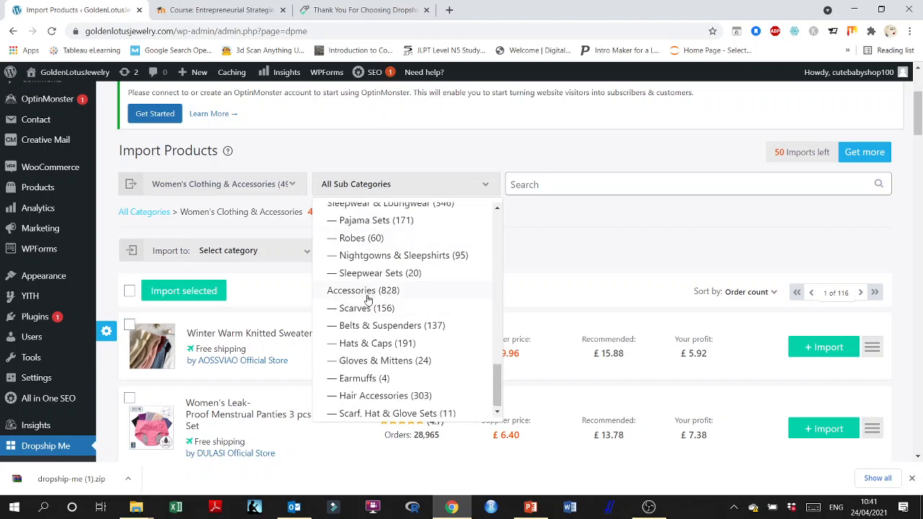
scroll(359, 292, "down", 1)
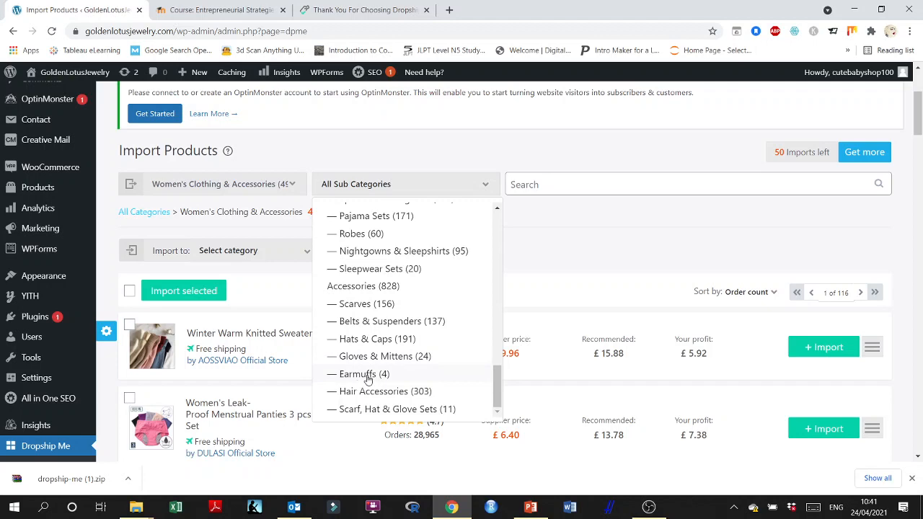
scroll(364, 413, "down", 1)
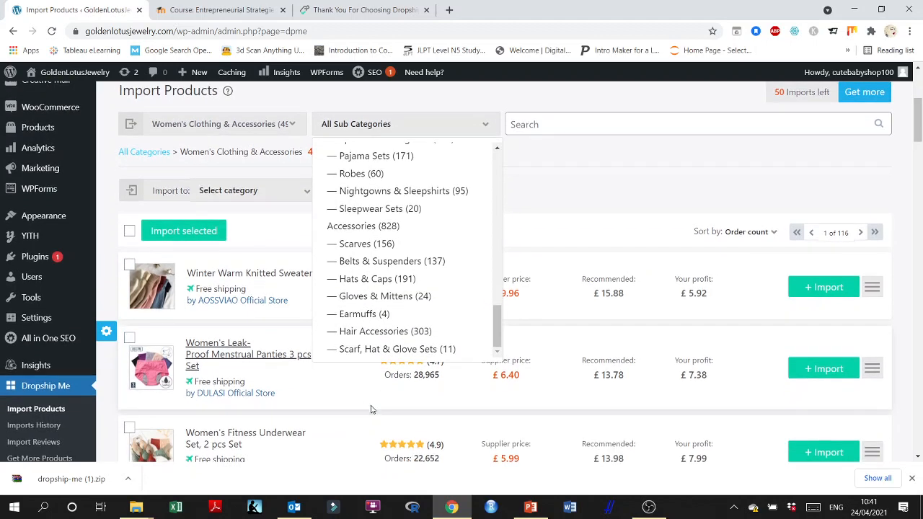
Step: Filter the import list by the Hair Accessories sub category and look through the products offered
left_click(376, 332)
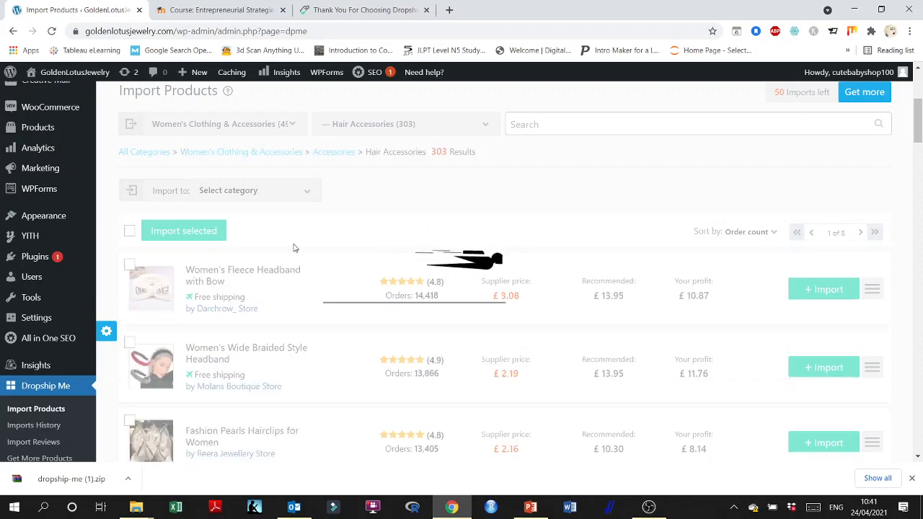
scroll(309, 351, "down", 12)
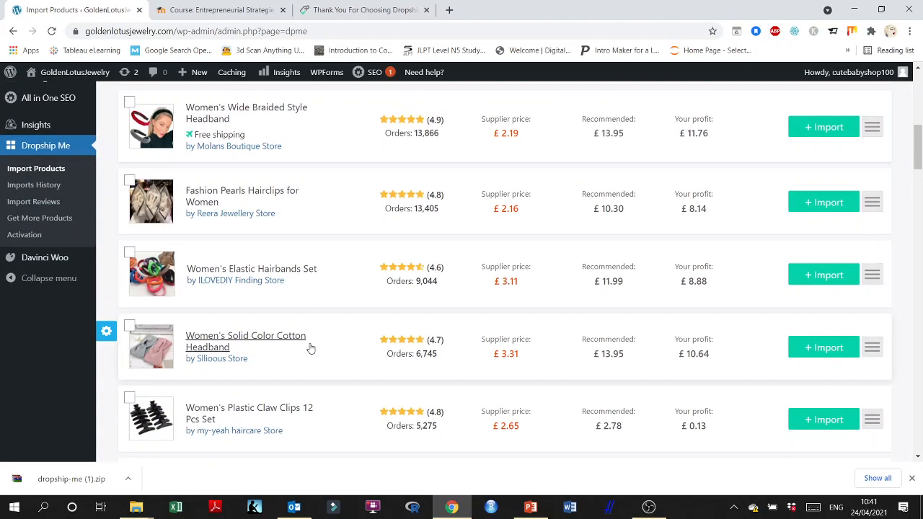
scroll(311, 350, "down", 13)
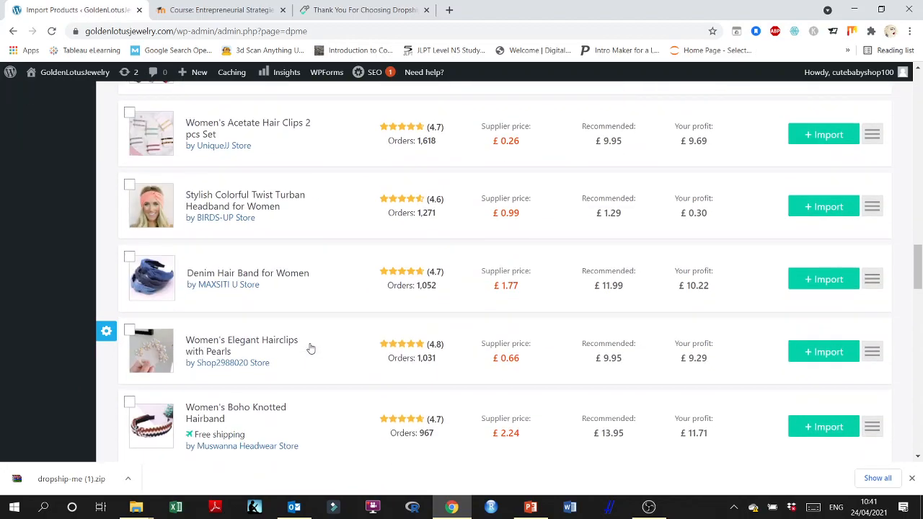
scroll(406, 348, "up", 20)
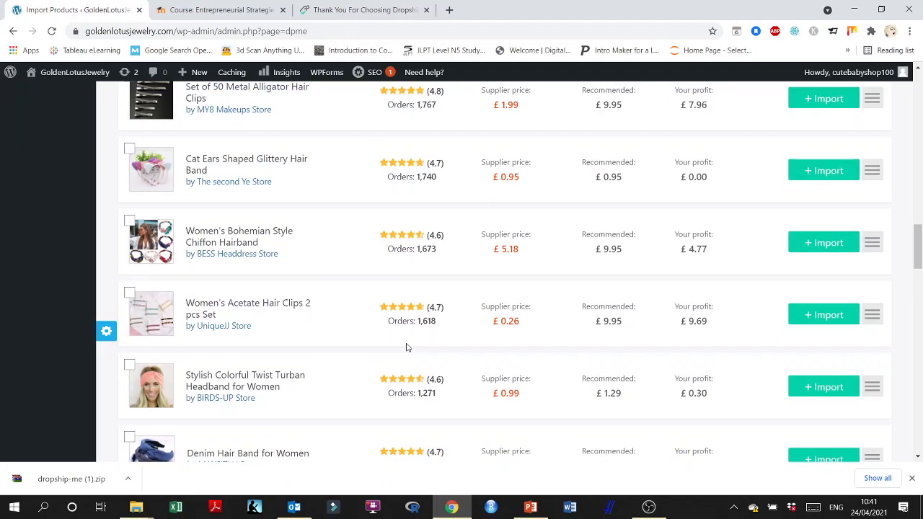
scroll(406, 348, "up", 5)
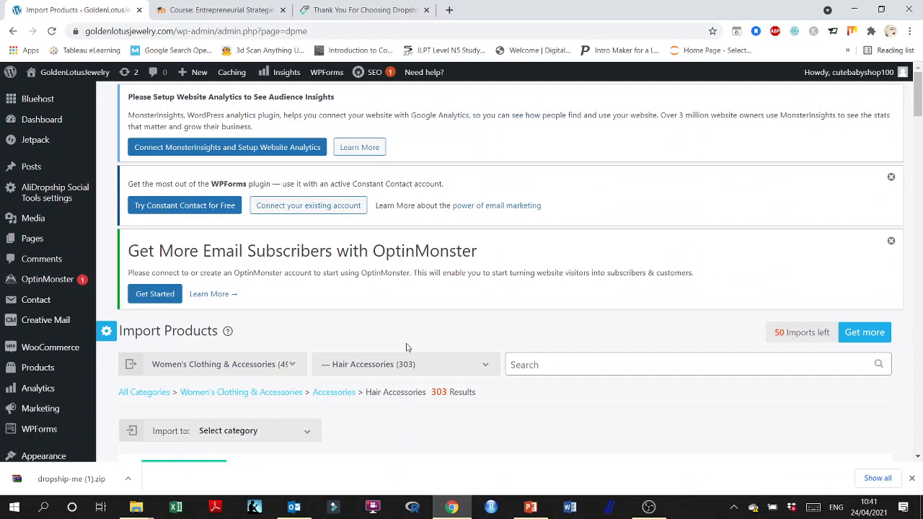
Step: Check which store categories are available as the import destination, without choosing one
scroll(407, 347, "down", 1)
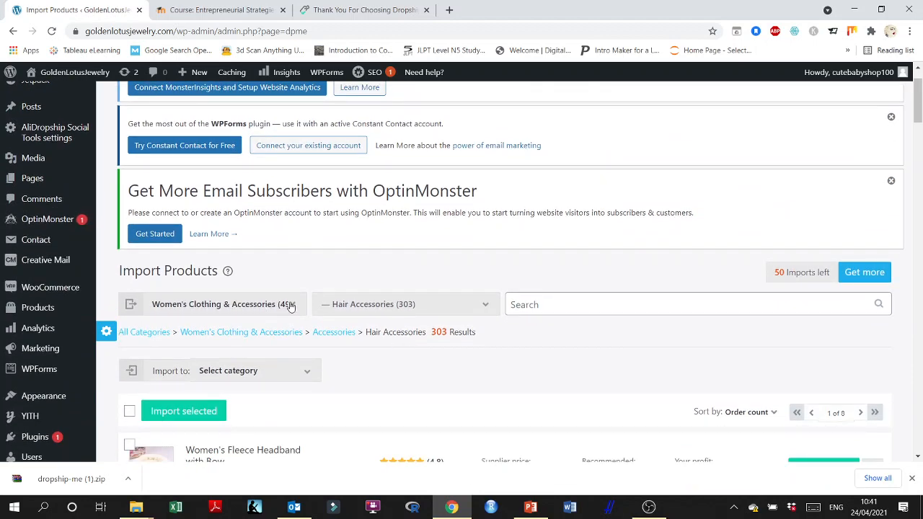
left_click(306, 373)
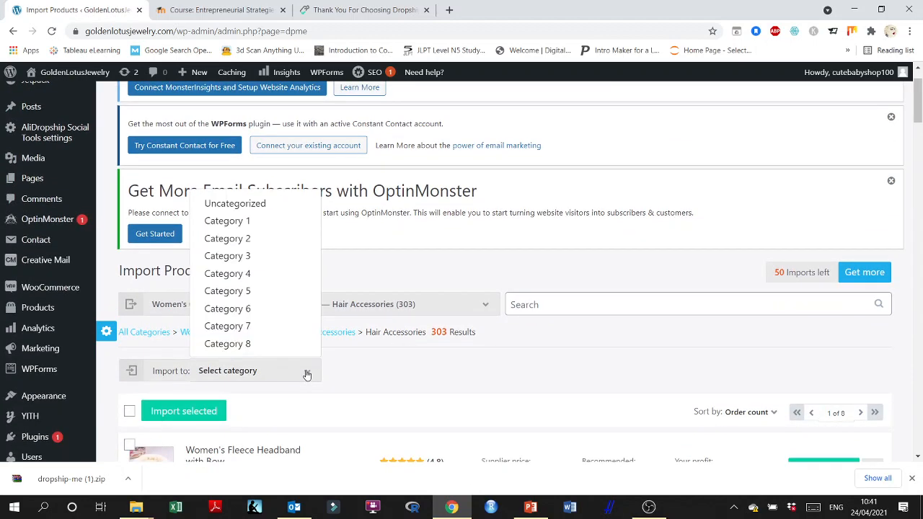
left_click(305, 372)
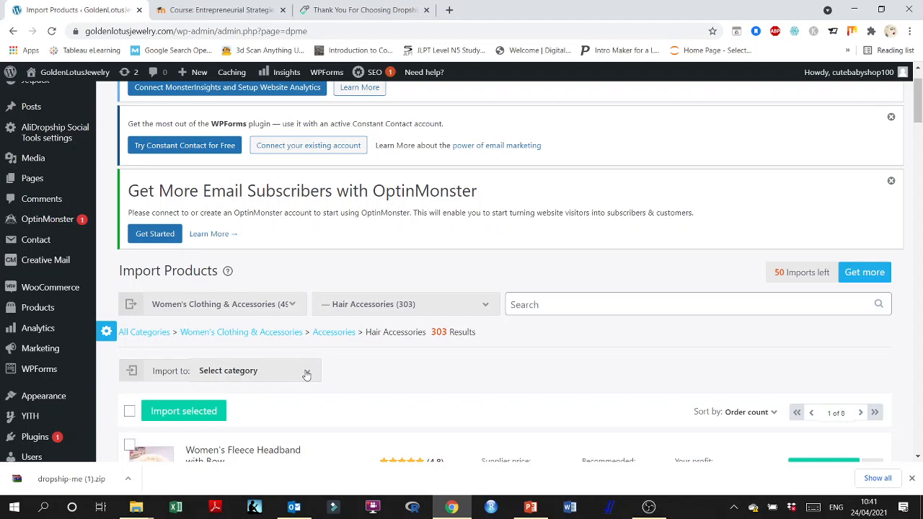
Step: Look through the main product categories and filter the import list by Women Jewelry
left_click(293, 305)
scroll(294, 404, "up", 1)
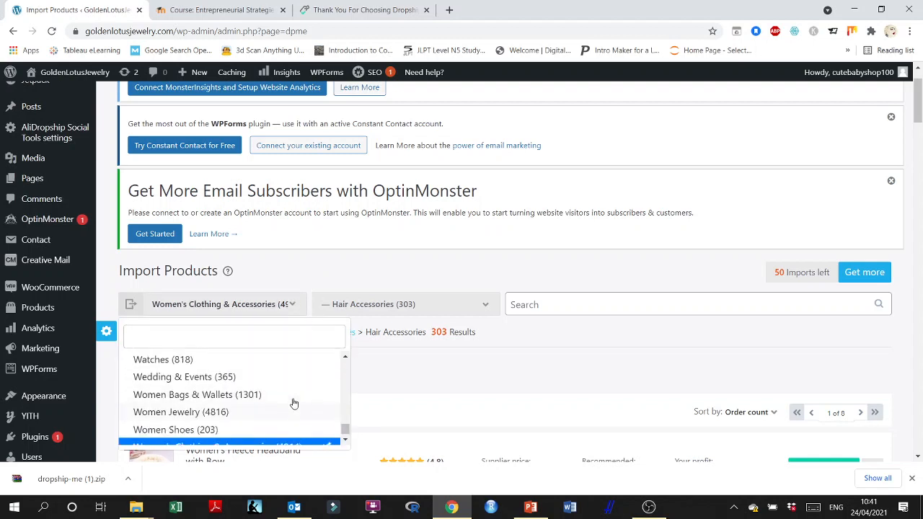
scroll(293, 403, "up", 2)
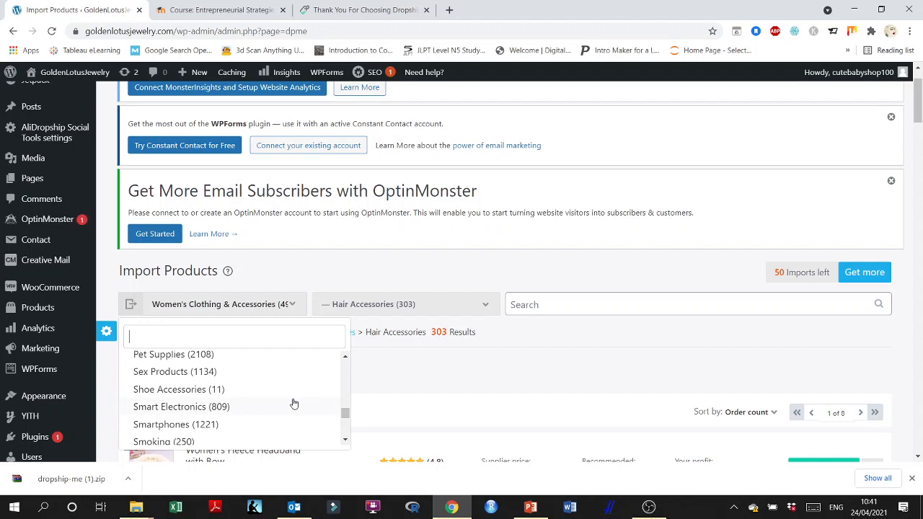
scroll(294, 404, "down", 2)
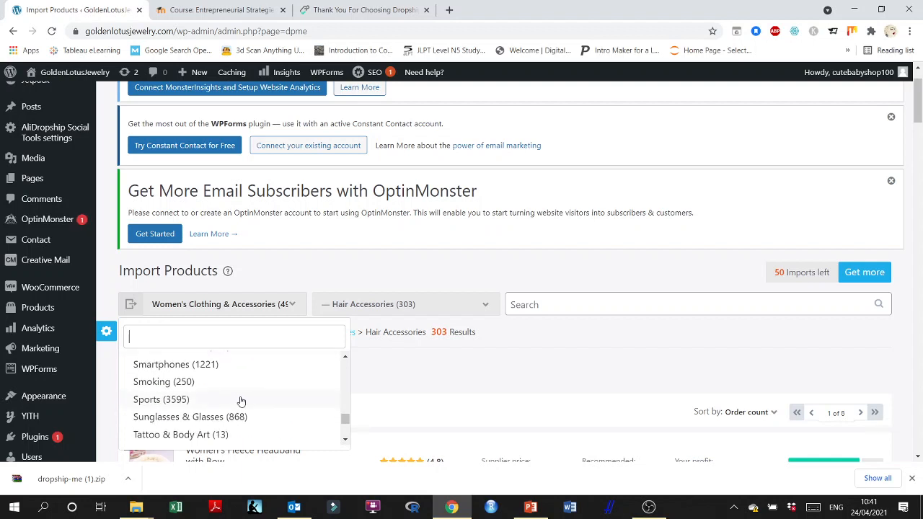
scroll(242, 401, "down", 2)
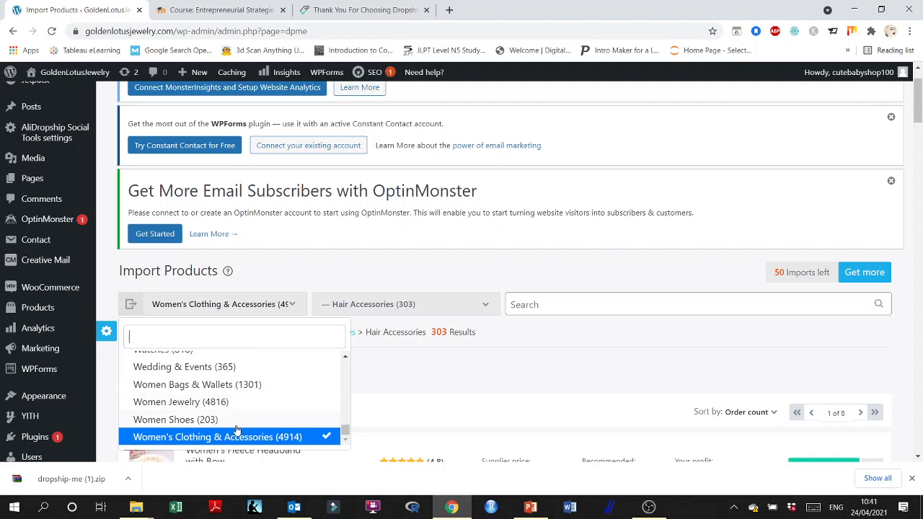
left_click(175, 402)
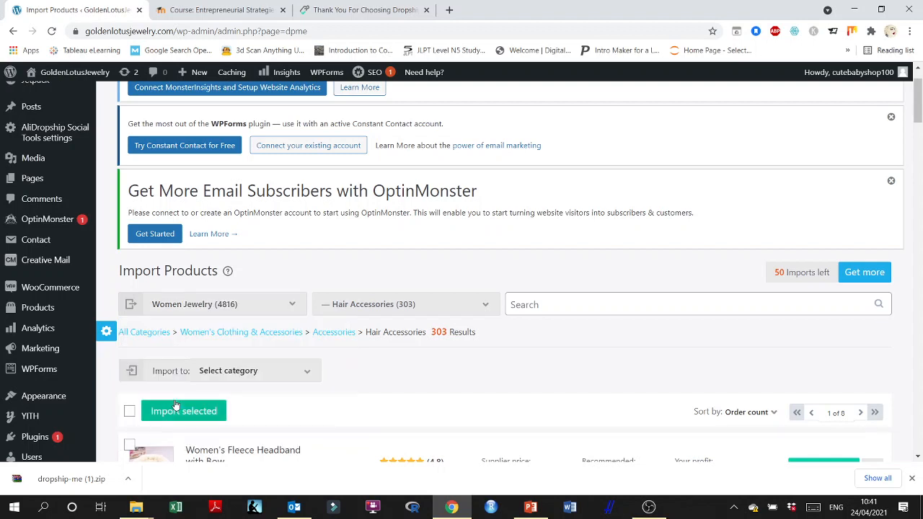
Step: View the sub categories available under Women Jewelry, leaving the filter on All Sub Categories
left_click(476, 307)
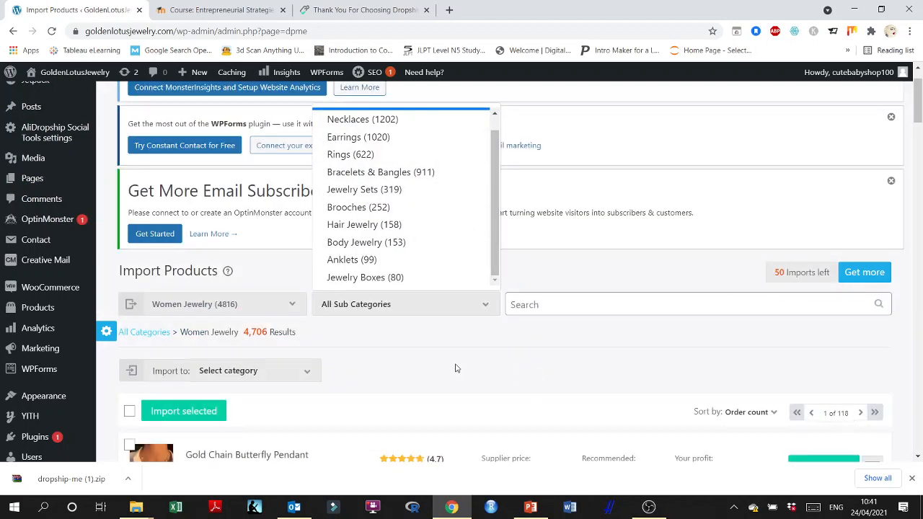
scroll(452, 365, "down", 1)
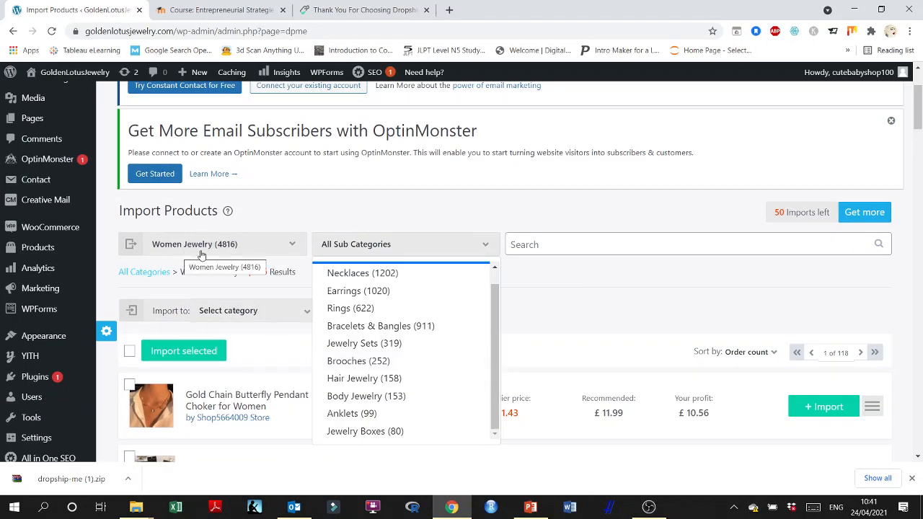
left_click(578, 315)
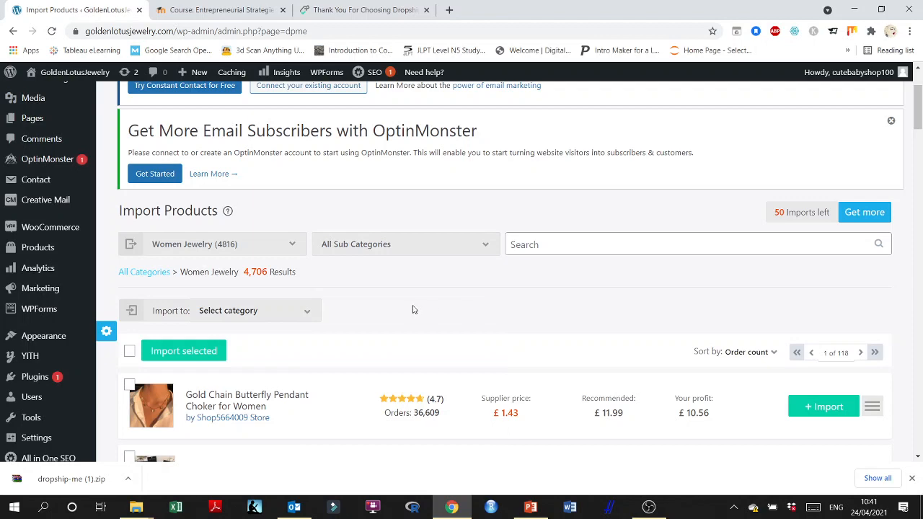
Step: Look through the Women Jewelry products, comparing their ratings, order counts, supplier prices and profits
scroll(412, 309, "down", 3)
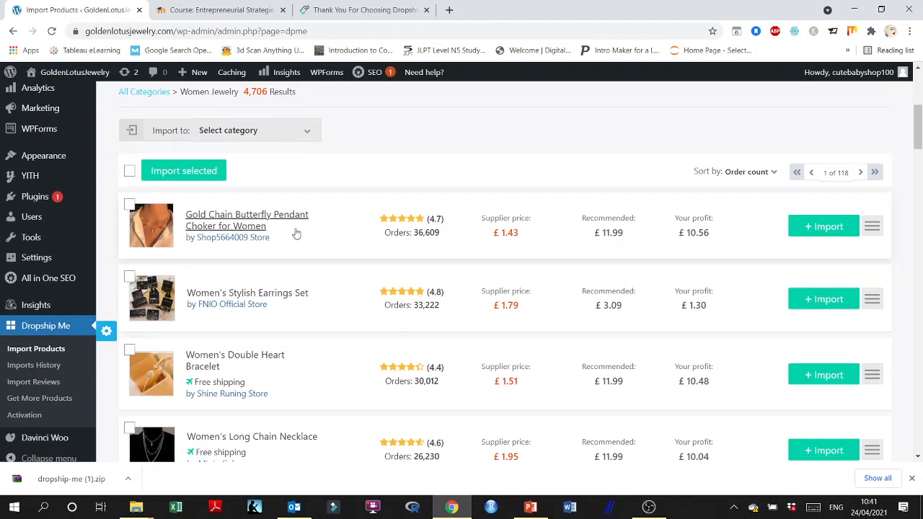
scroll(340, 235, "down", 1)
scroll(394, 233, "down", 3)
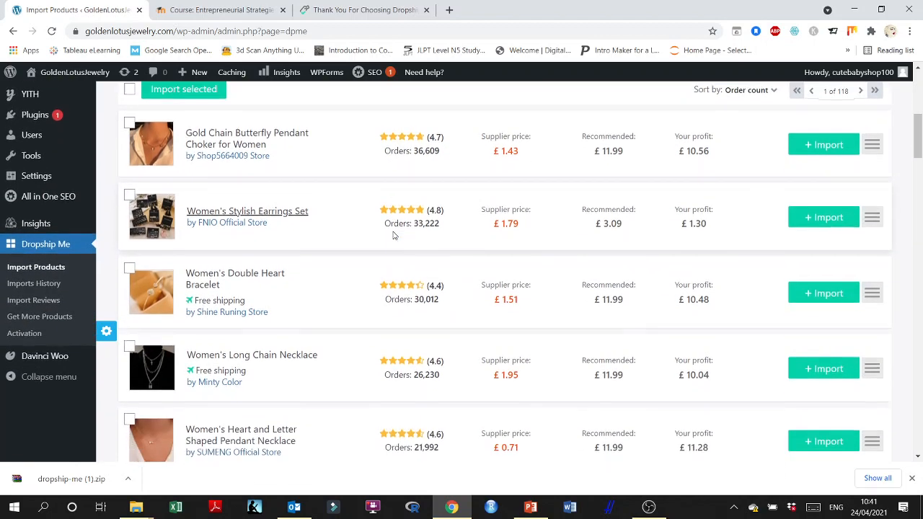
scroll(394, 235, "down", 4)
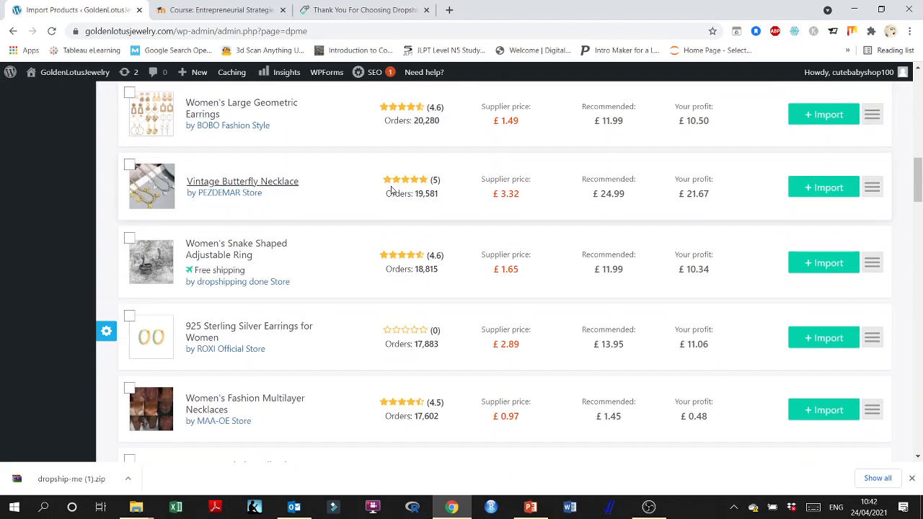
scroll(389, 331, "down", 1)
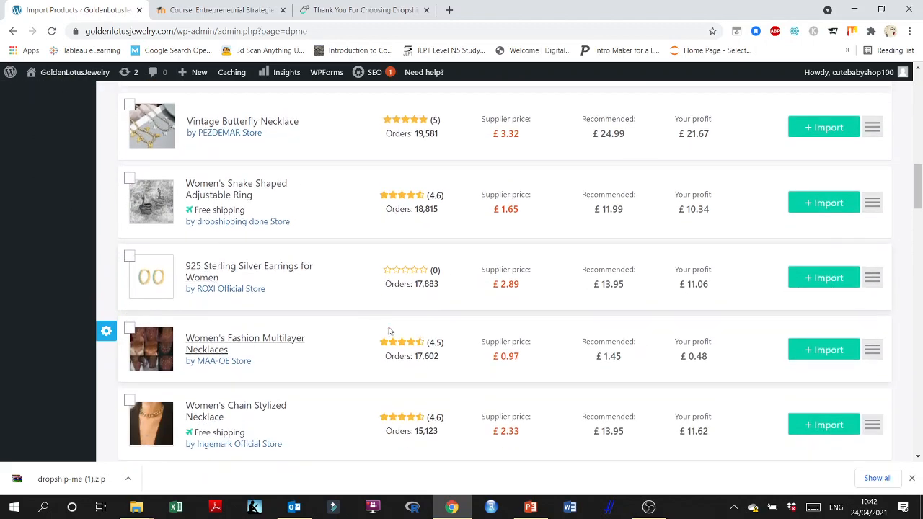
Step: Continue through the lower-order Women Jewelry products, comparing their ratings and profits, and return to the start of the list
scroll(392, 349, "down", 3)
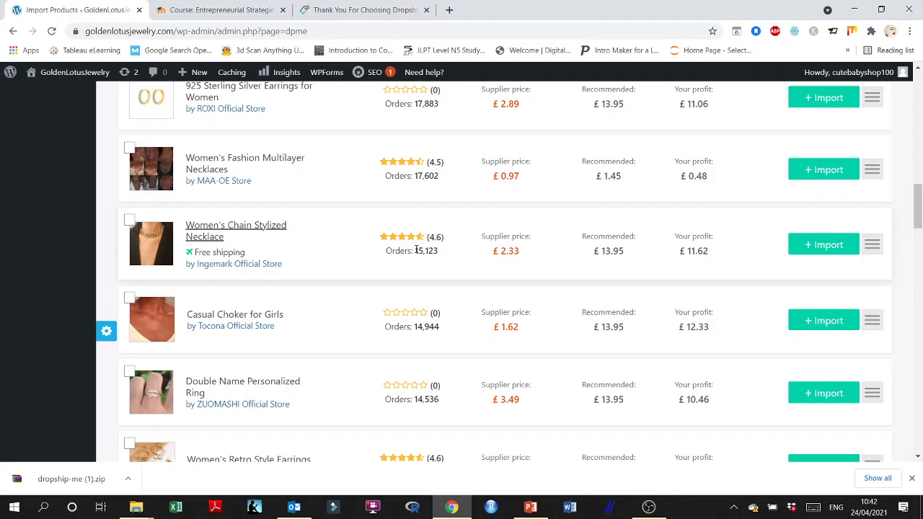
scroll(417, 256, "down", 3)
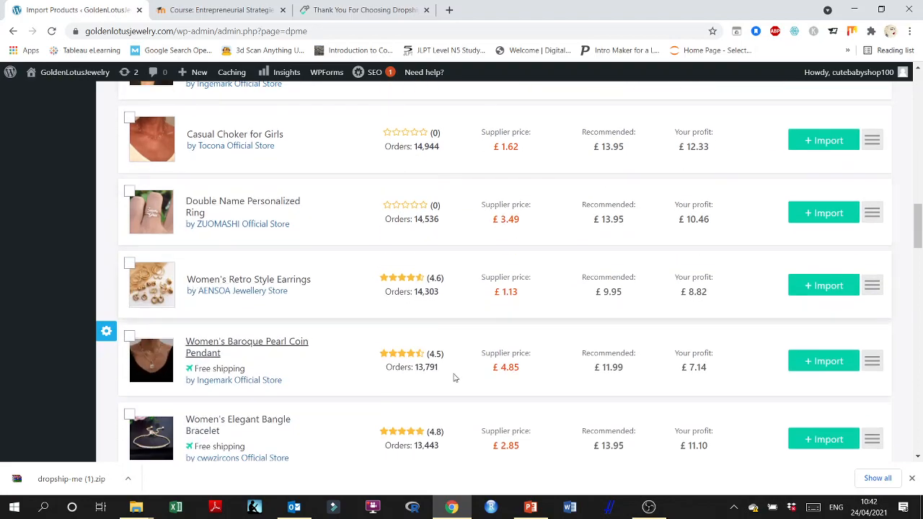
scroll(455, 383, "up", 7)
scroll(455, 384, "up", 8)
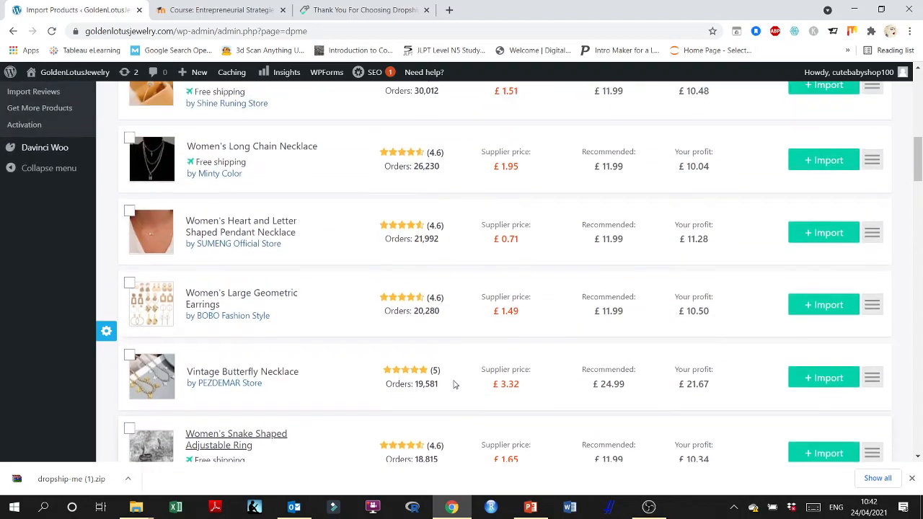
scroll(455, 384, "up", 1)
scroll(303, 317, "down", 1)
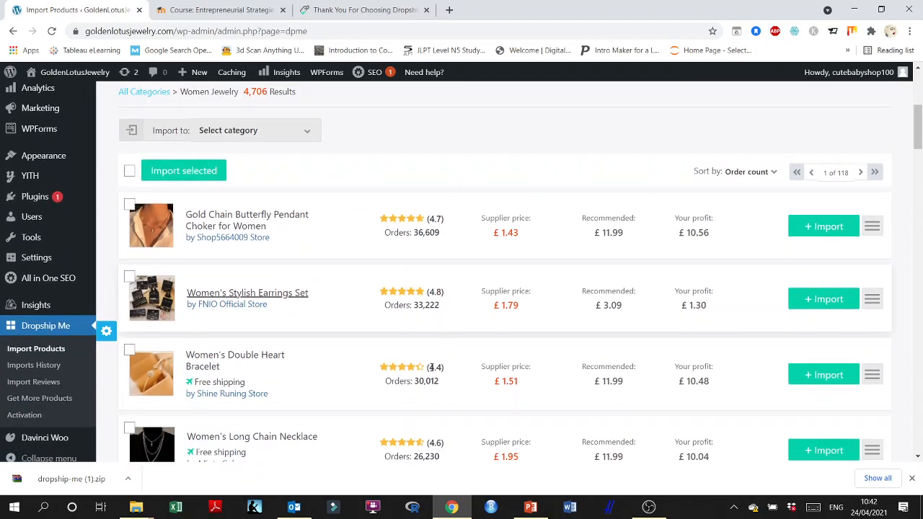
Step: View the products offered by the supplier of the Gold Chain Butterfly Pendant Choker for Women, and leave that supplier's list
right_click(248, 244)
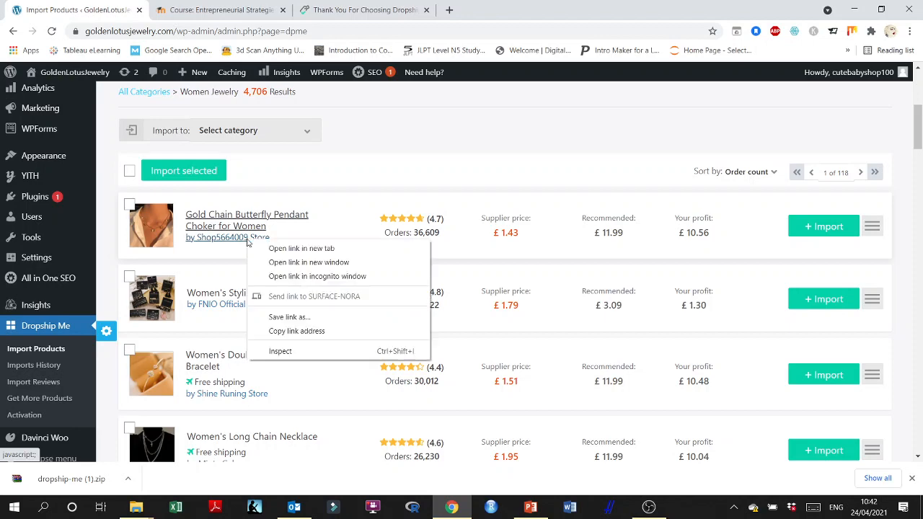
left_click(278, 248)
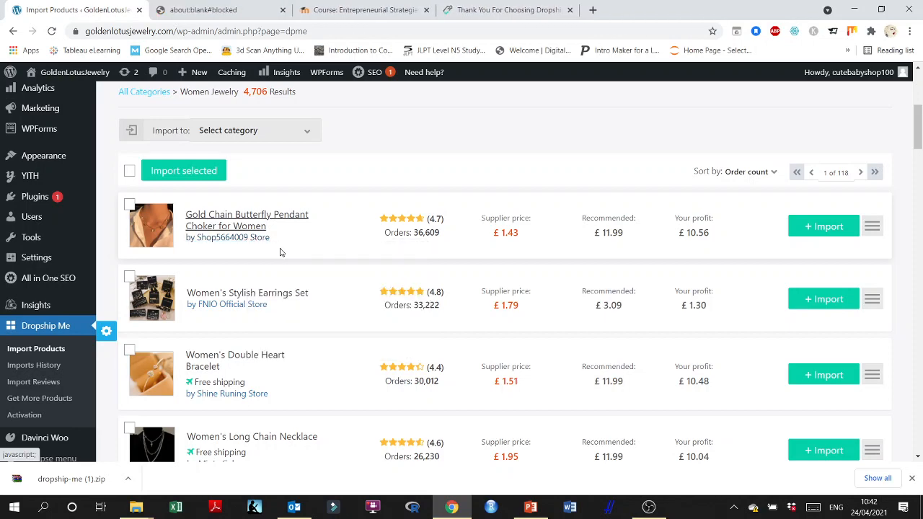
left_click(239, 242)
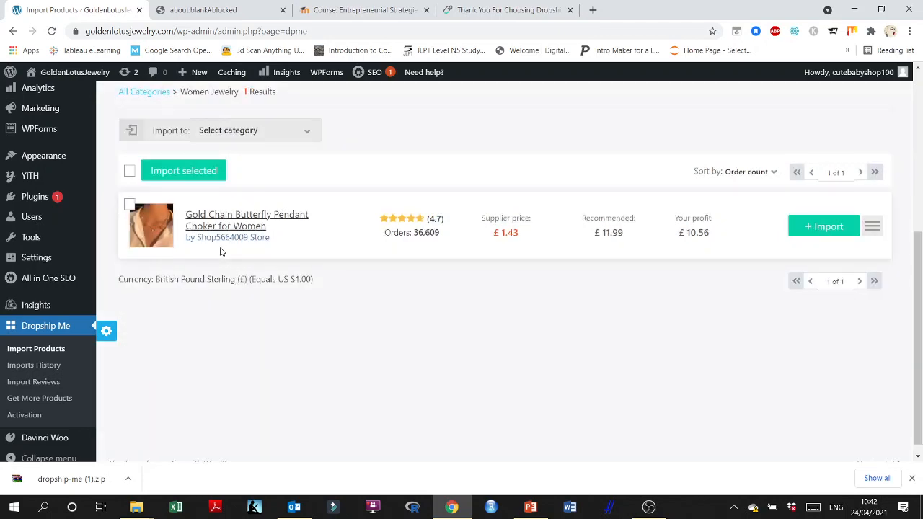
scroll(221, 242, "up", 1)
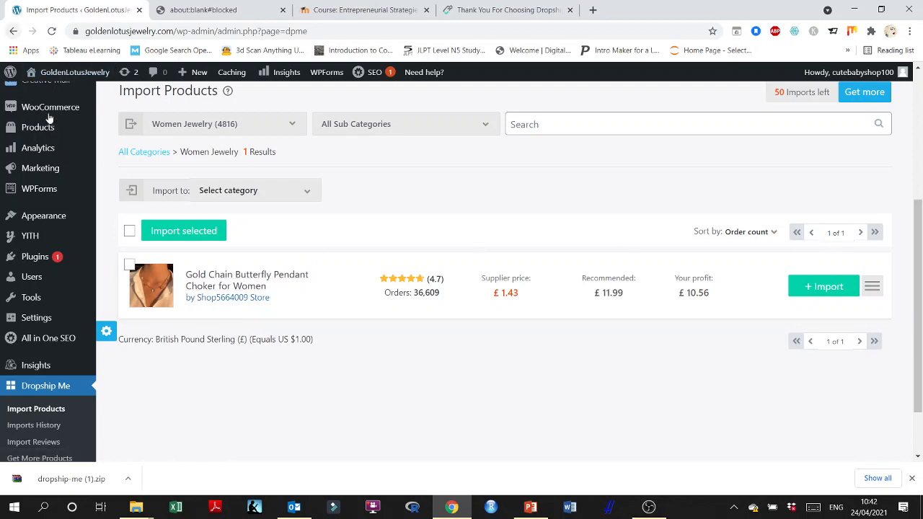
left_click(13, 32)
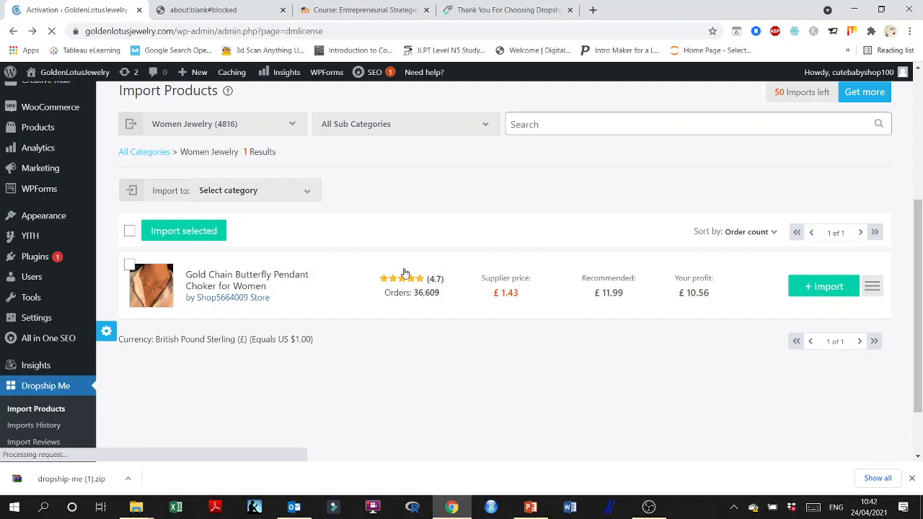
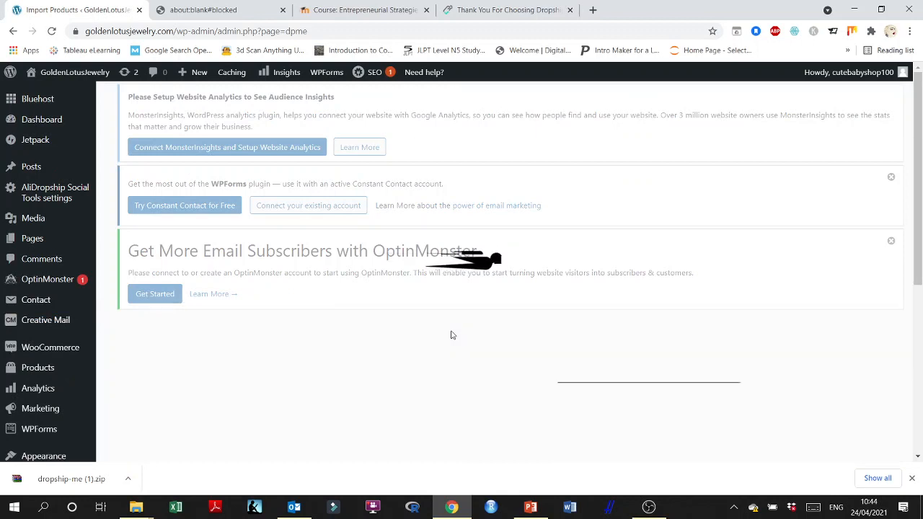
Step: Filter the full import product list by the Women Jewelry category again
scroll(452, 335, "down", 3)
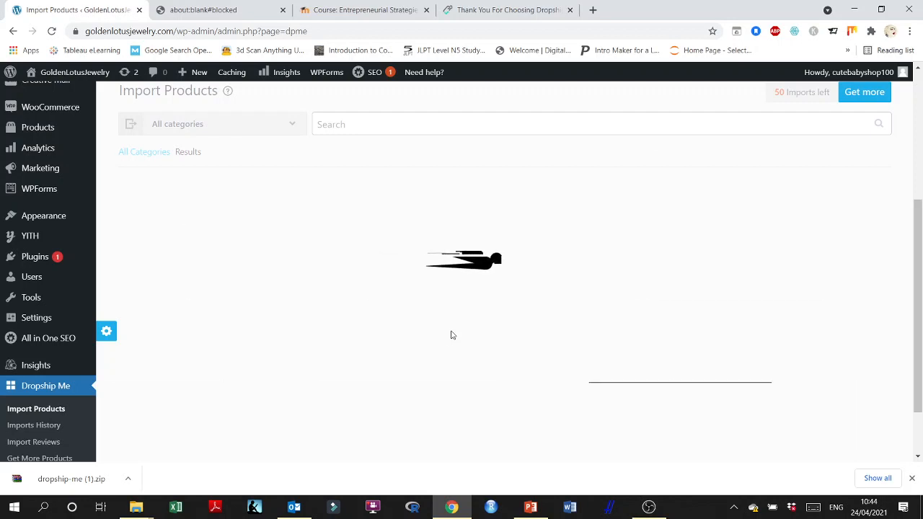
scroll(447, 340, "down", 1)
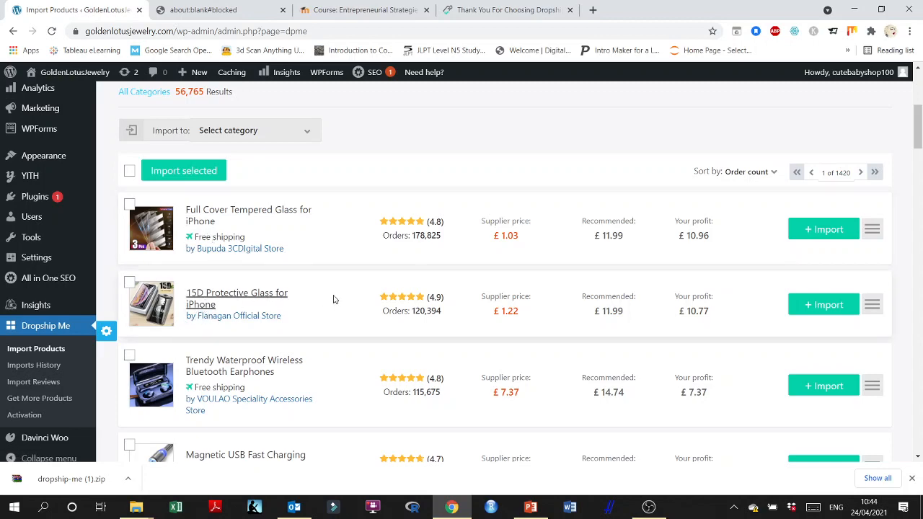
scroll(334, 300, "up", 3)
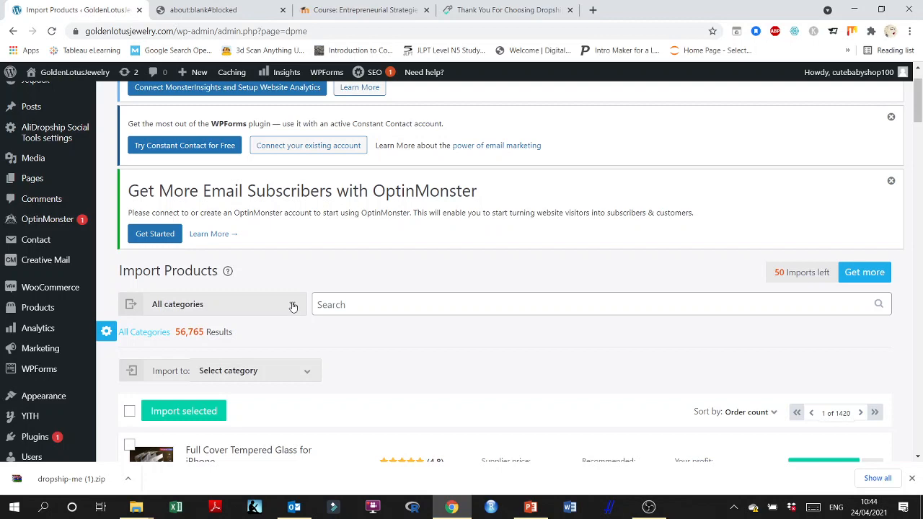
left_click(293, 308)
scroll(271, 261, "down", 5)
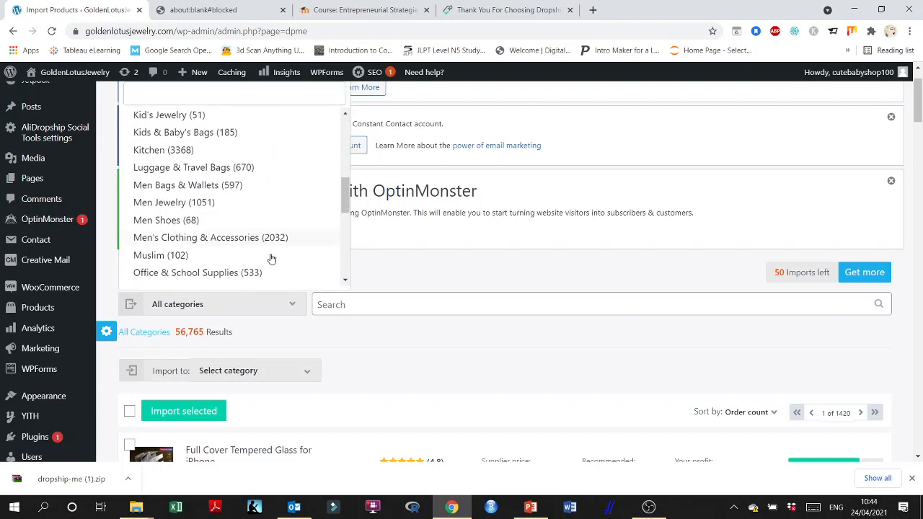
scroll(272, 259, "down", 2)
scroll(271, 259, "down", 9)
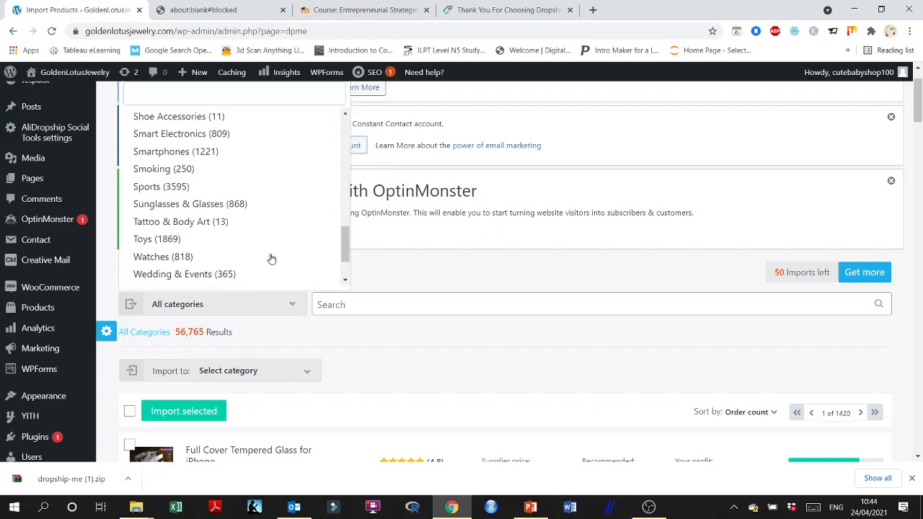
left_click(189, 246)
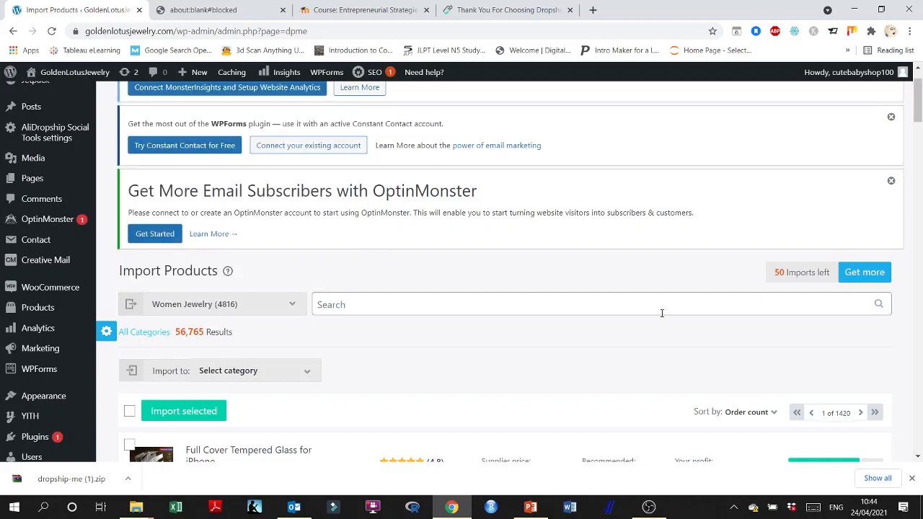
Step: Look through the Women Jewelry products and their suppliers for a store whose other items are worth viewing
scroll(445, 343, "down", 2)
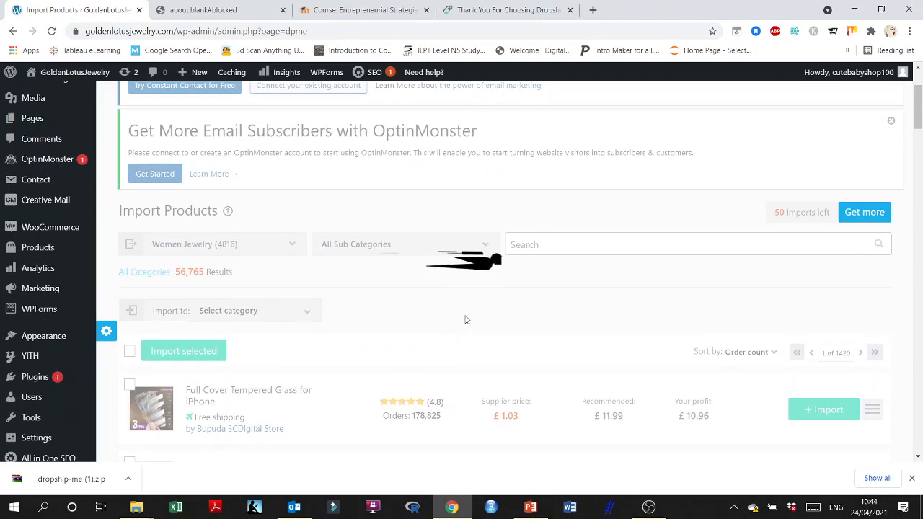
scroll(380, 305, "down", 3)
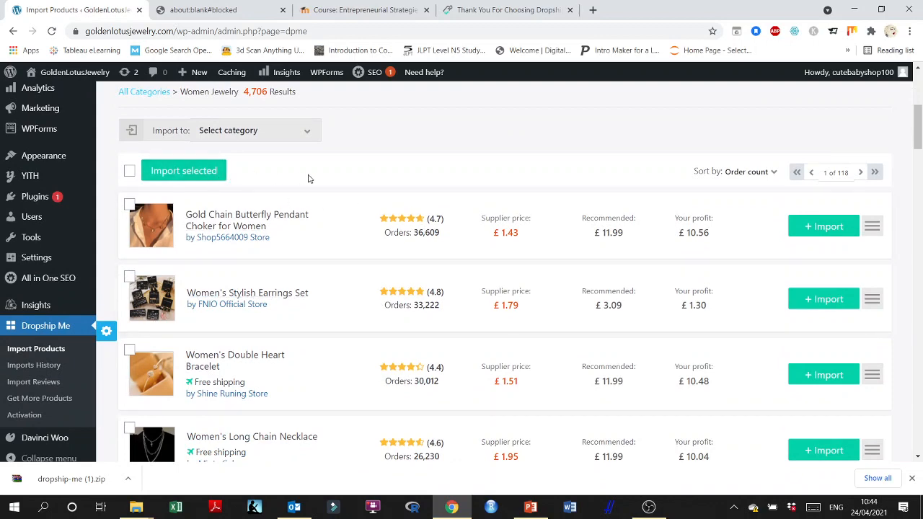
scroll(309, 178, "up", 1)
scroll(271, 228, "down", 1)
mouse_move(27, 85)
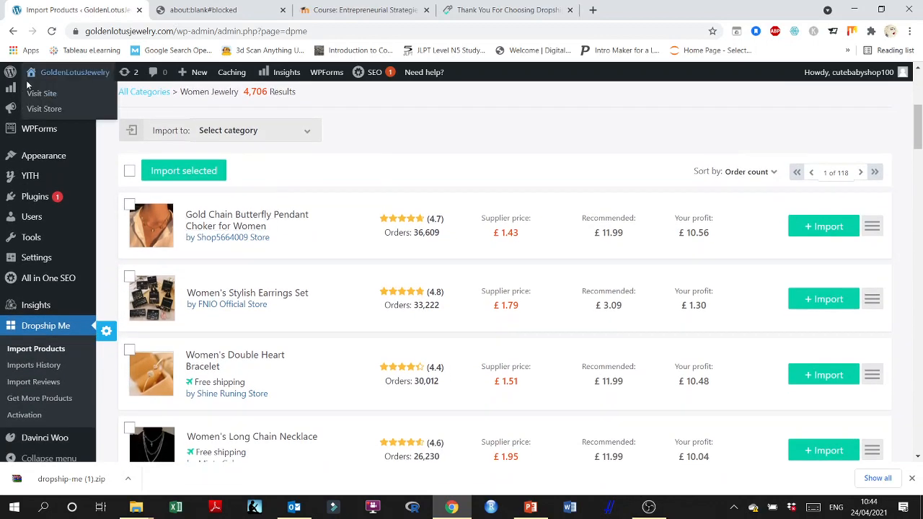
scroll(239, 318, "down", 3)
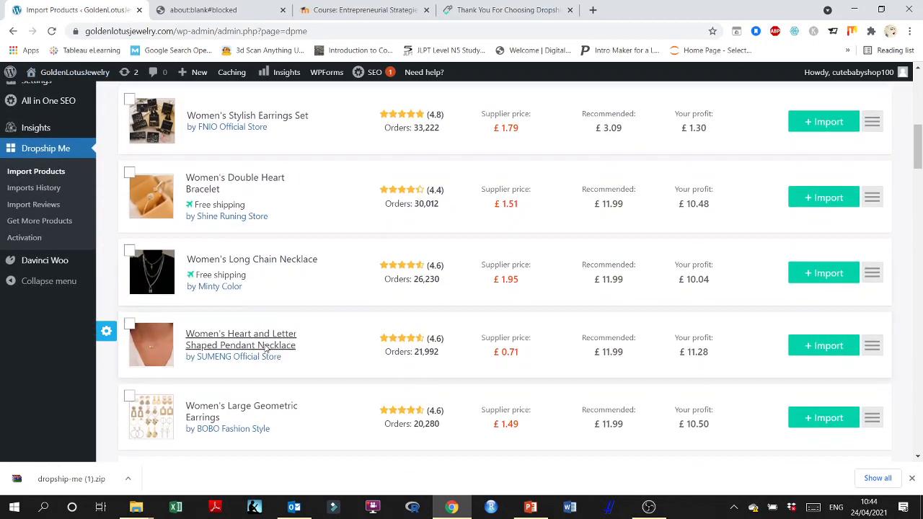
scroll(271, 319, "down", 1)
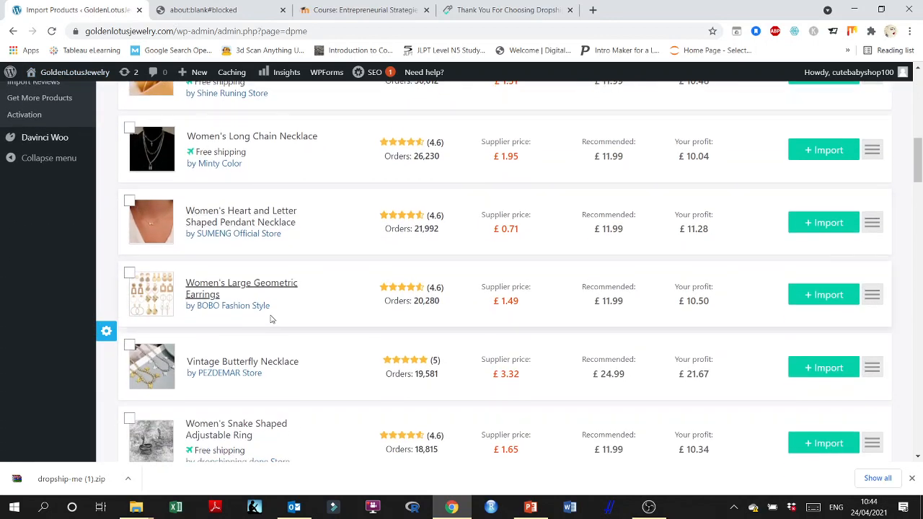
scroll(305, 317, "down", 4)
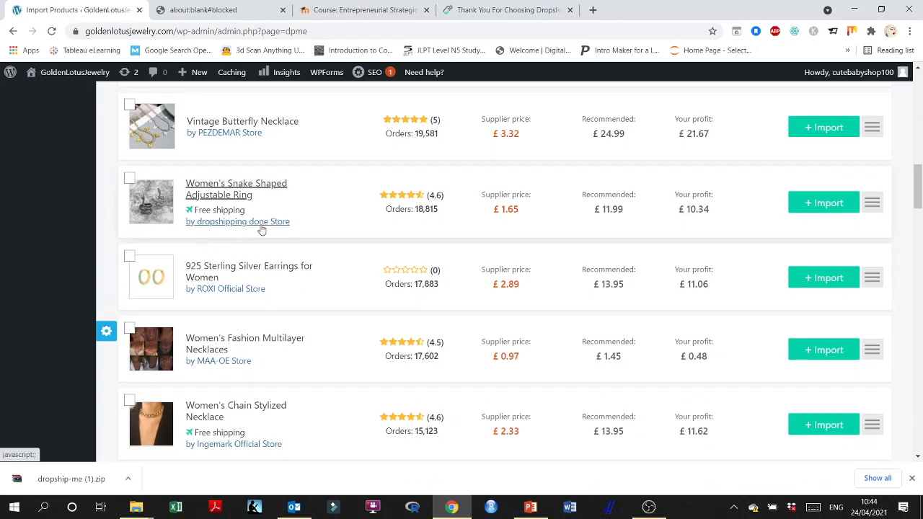
scroll(310, 227, "down", 1)
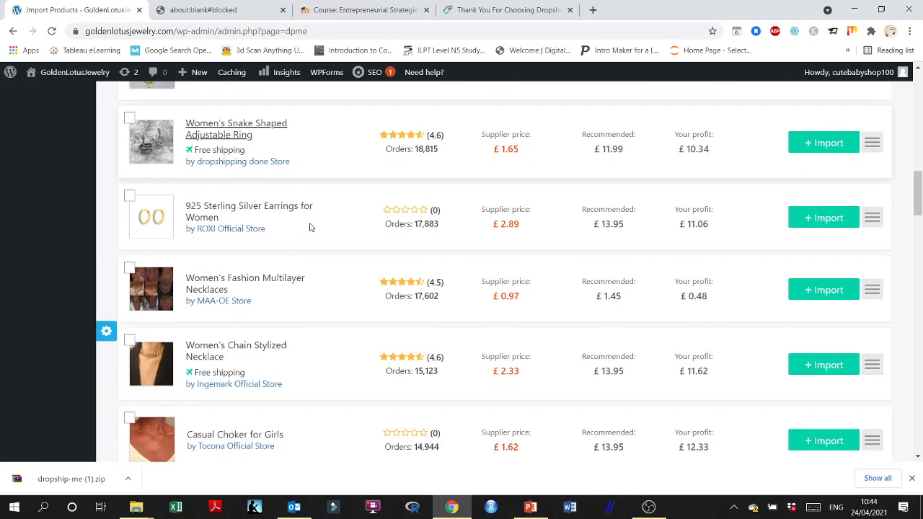
scroll(310, 227, "down", 1)
scroll(310, 228, "down", 4)
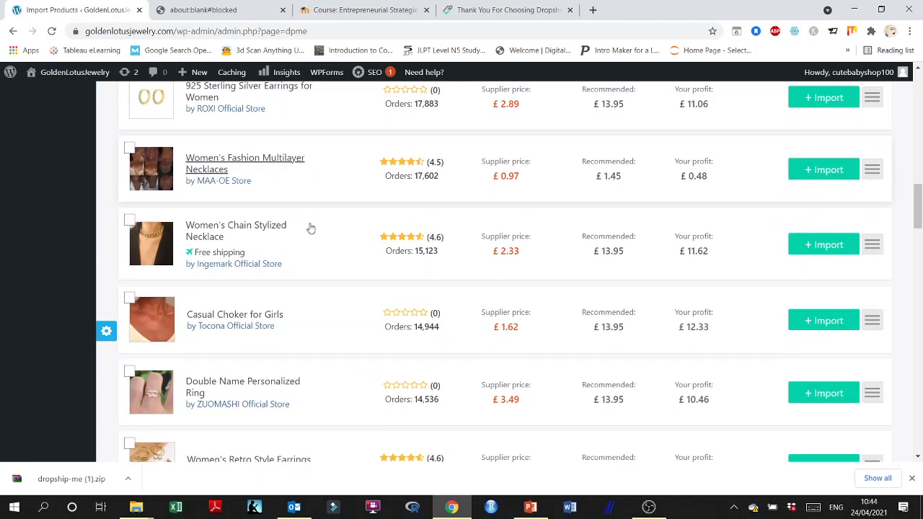
scroll(310, 228, "down", 5)
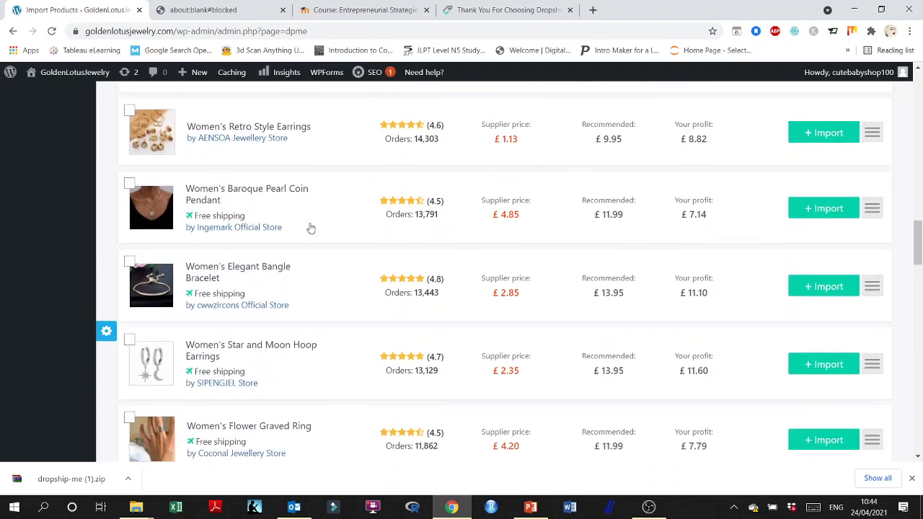
scroll(311, 228, "down", 1)
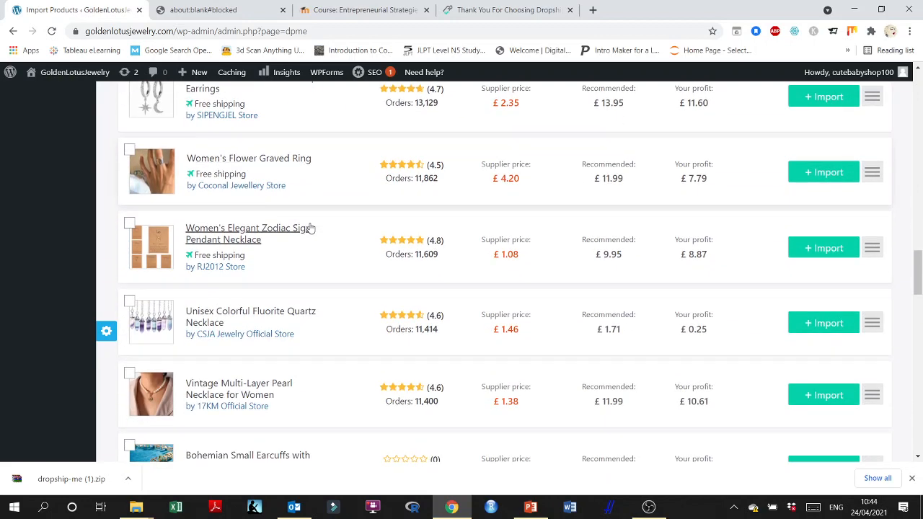
scroll(311, 228, "down", 1)
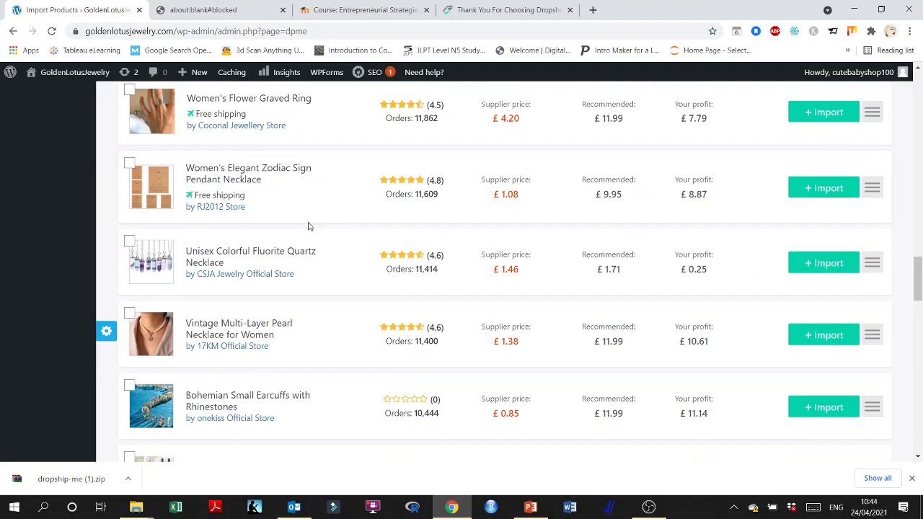
scroll(309, 226, "down", 6)
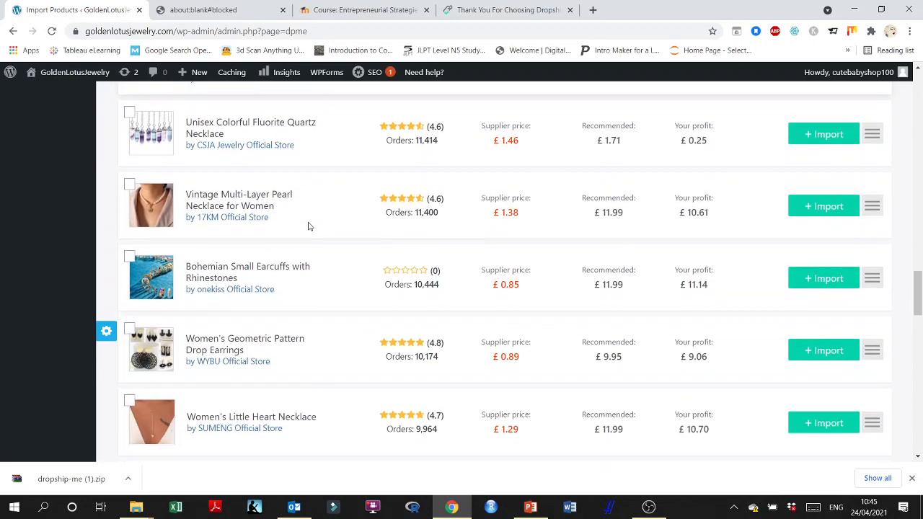
Step: List only the Women Jewelry products from FAMSHIN Official Store and examine their ratings, order counts, prices and profits
scroll(309, 227, "down", 4)
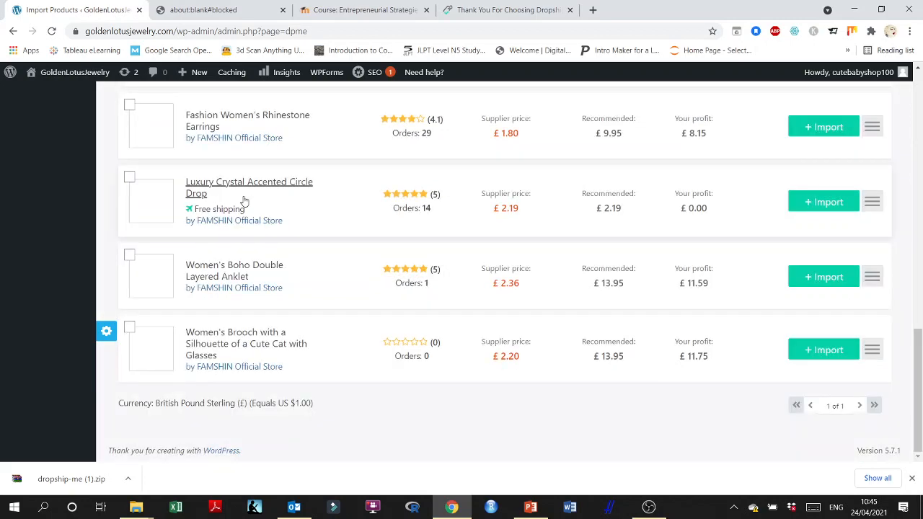
scroll(278, 232, "up", 7)
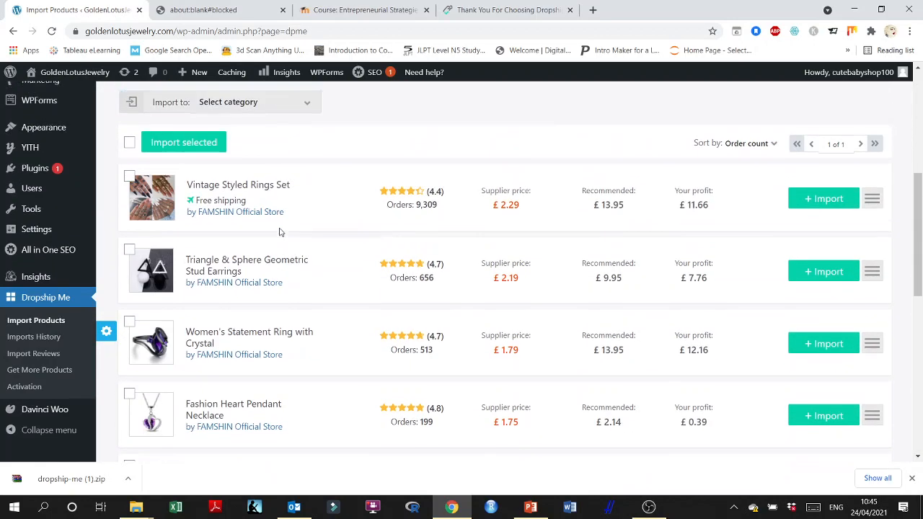
scroll(281, 233, "up", 1)
scroll(402, 250, "down", 2)
scroll(335, 282, "down", 7)
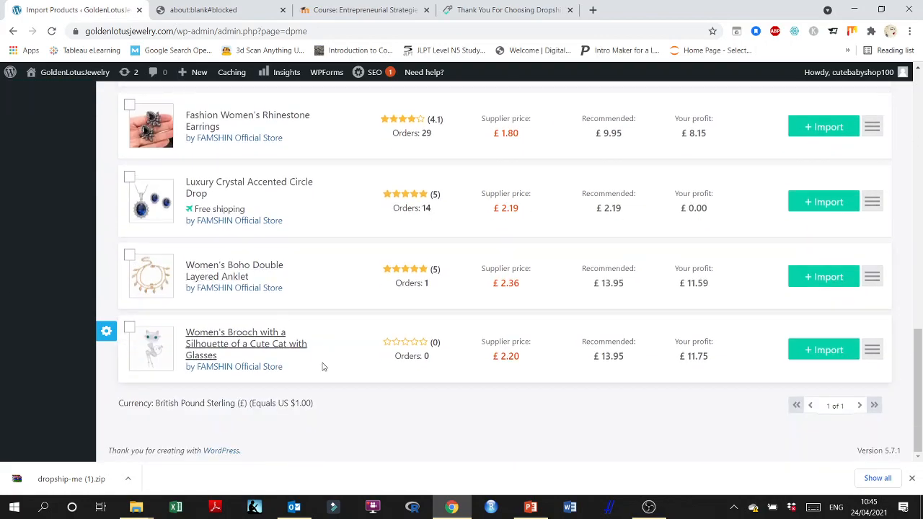
scroll(323, 367, "up", 10)
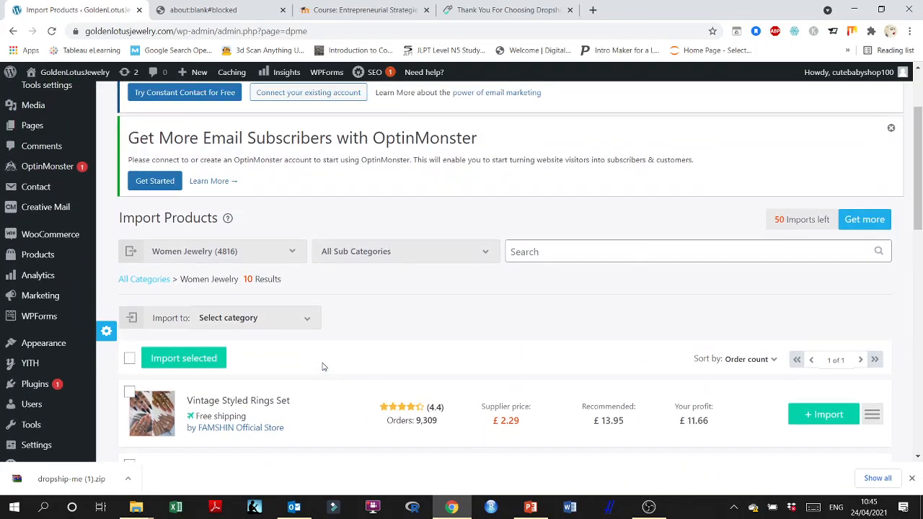
scroll(323, 367, "down", 10)
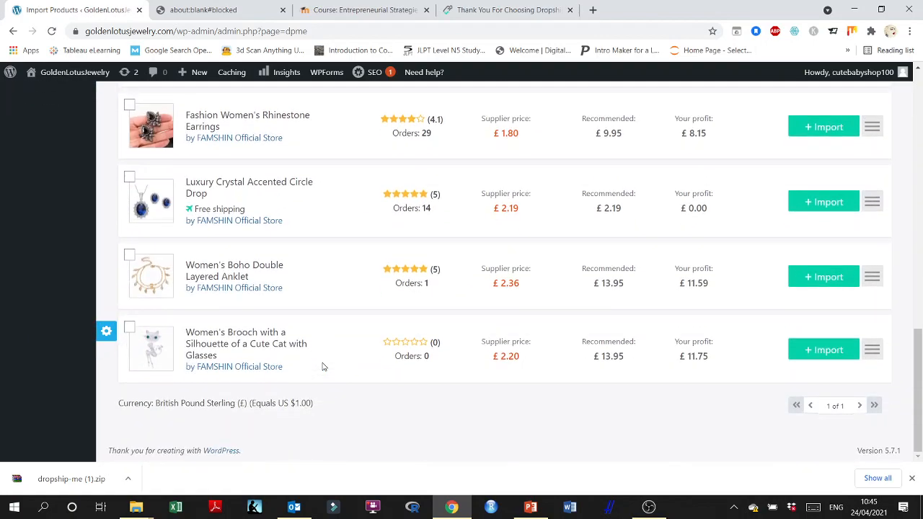
scroll(323, 367, "up", 10)
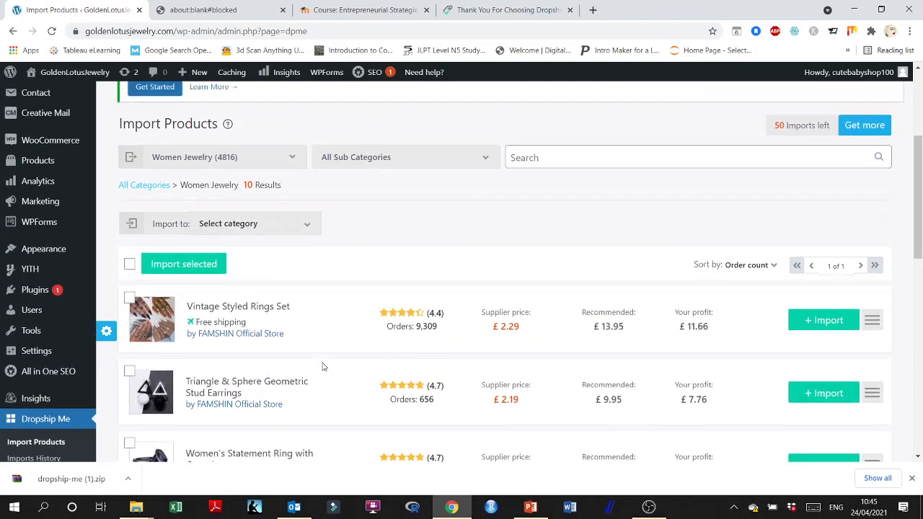
scroll(323, 368, "down", 1)
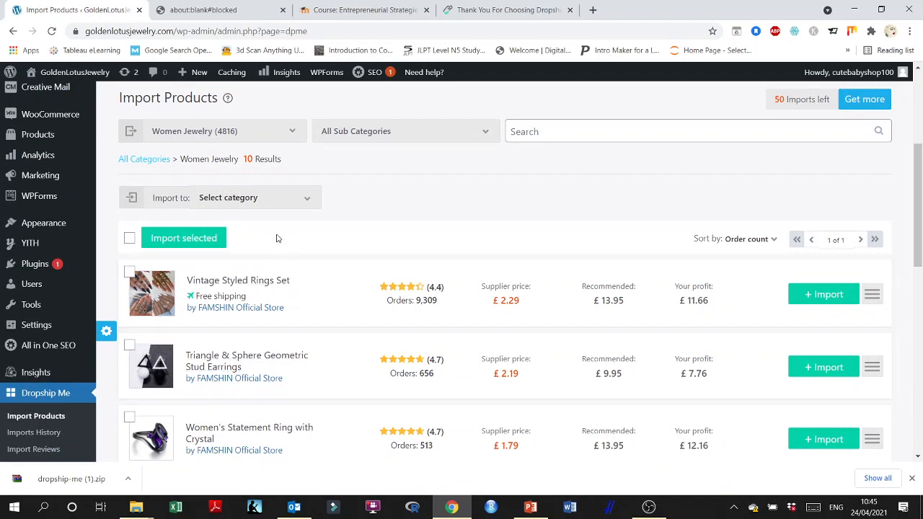
Step: Check the categories available as import target and try to filter the FAMSHIN Official Store items by the Body Jewelry subcategory
left_click(311, 200)
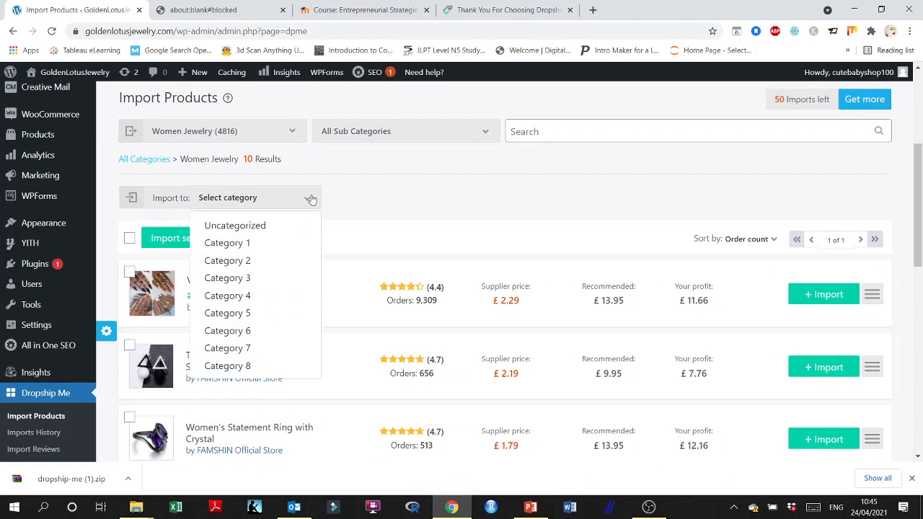
left_click(311, 200)
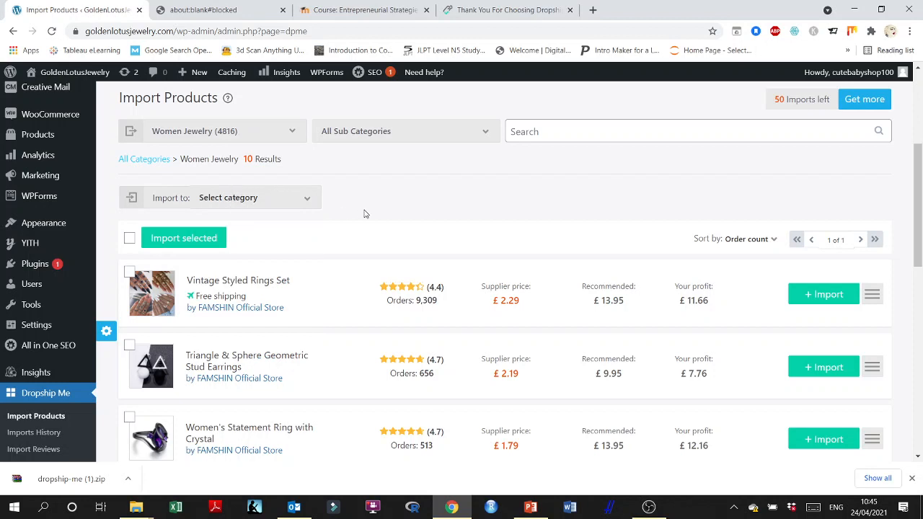
left_click(488, 135)
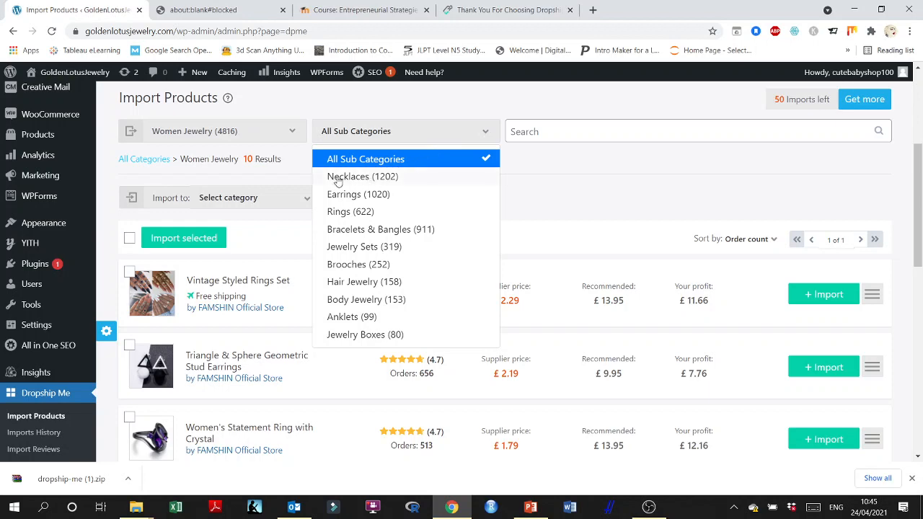
left_click(368, 302)
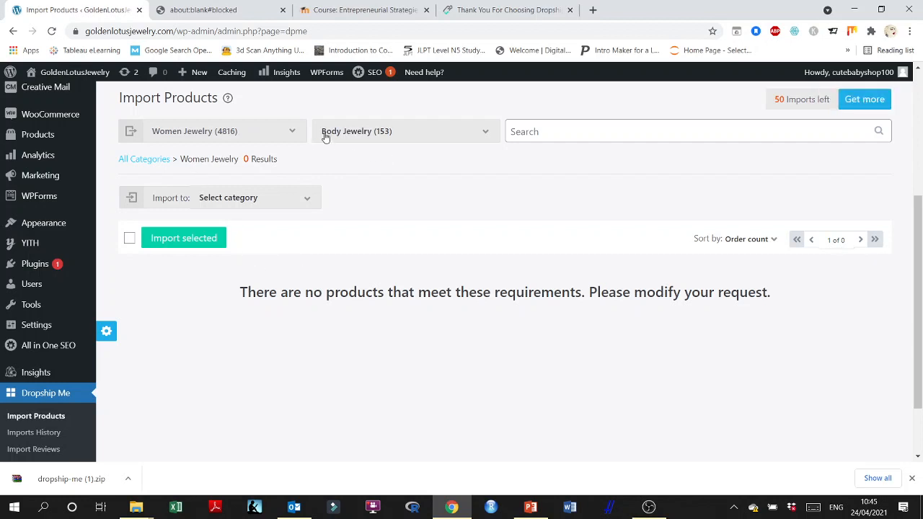
Step: Reload and reopen the DropshipMe Import Products page to clear the supplier and category filters
left_click(53, 32)
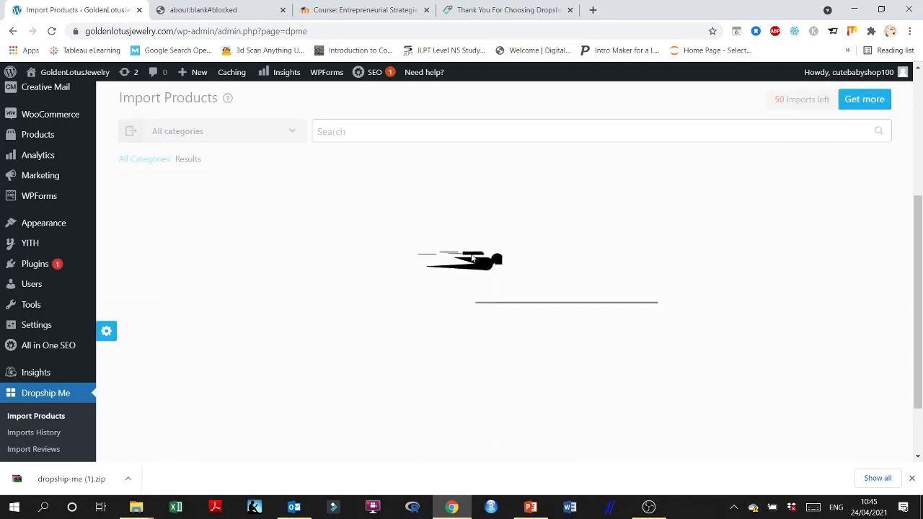
scroll(473, 258, "down", 1)
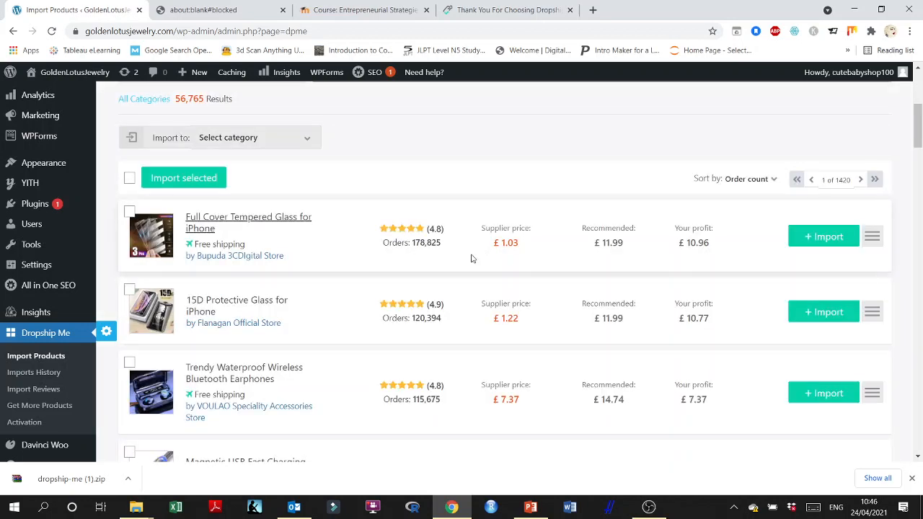
scroll(472, 259, "up", 2)
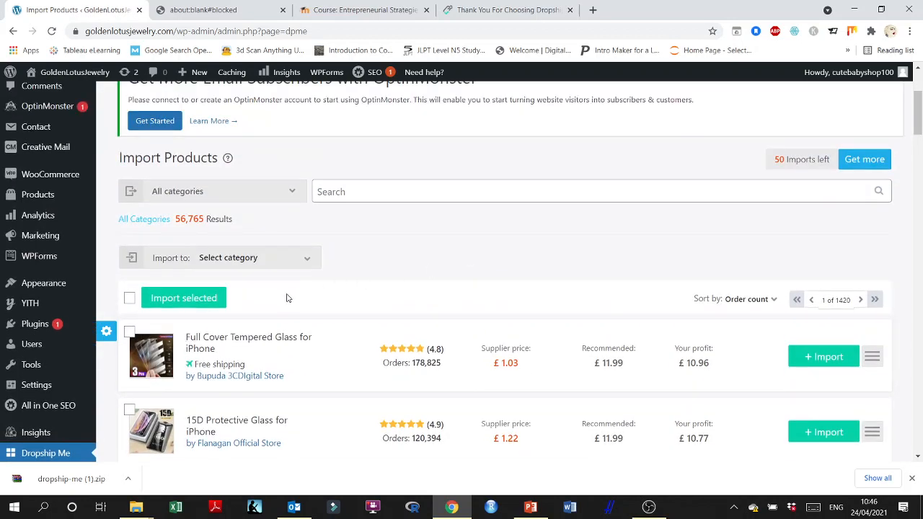
mouse_move(101, 338)
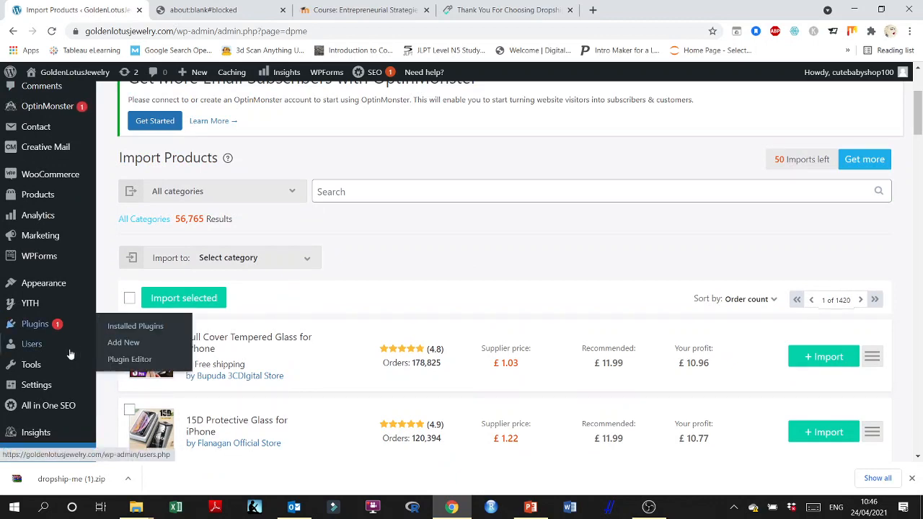
scroll(68, 353, "down", 2)
left_click(31, 357)
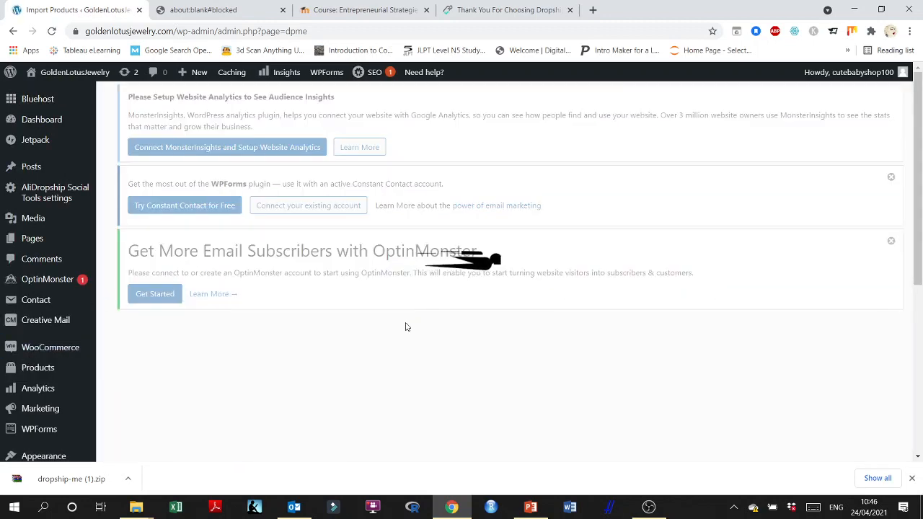
Step: Filter the full import product list by the Women Jewelry category
scroll(407, 327, "down", 2)
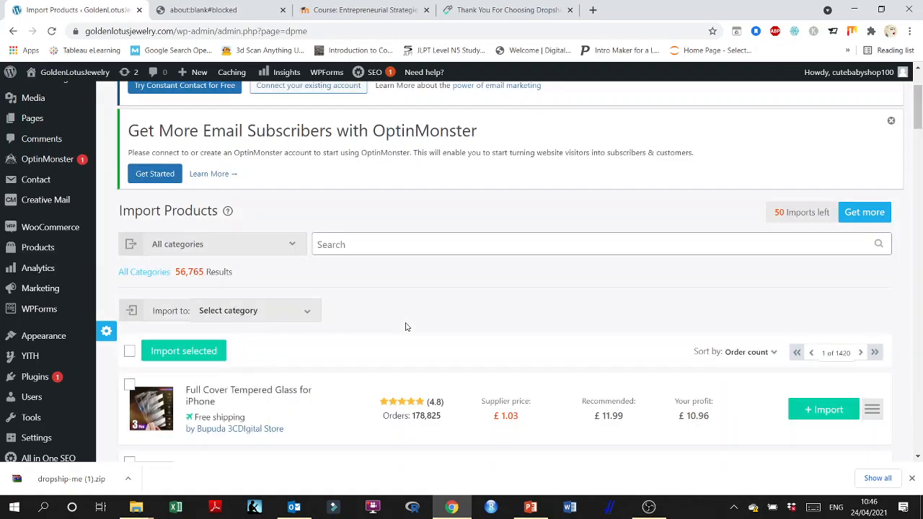
scroll(405, 327, "down", 10)
scroll(405, 312, "up", 4)
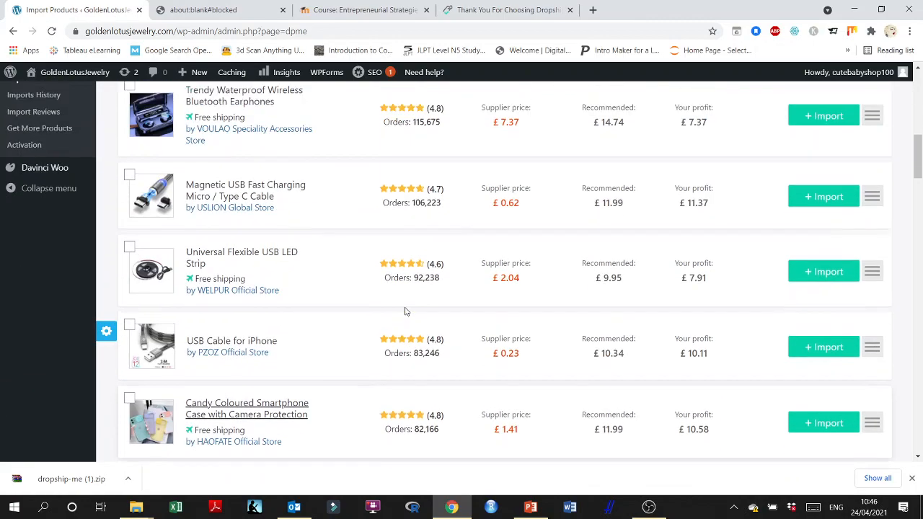
scroll(405, 312, "up", 8)
scroll(375, 313, "down", 1)
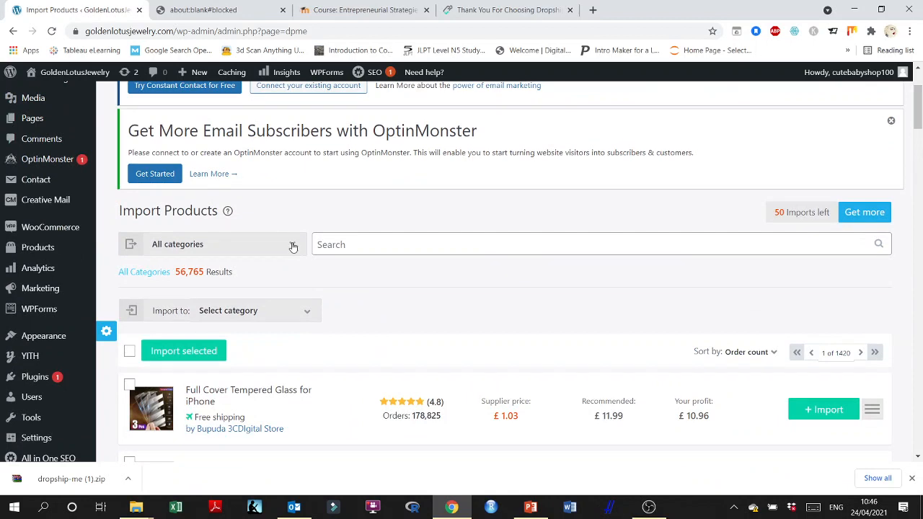
left_click(293, 246)
scroll(213, 350, "down", 4)
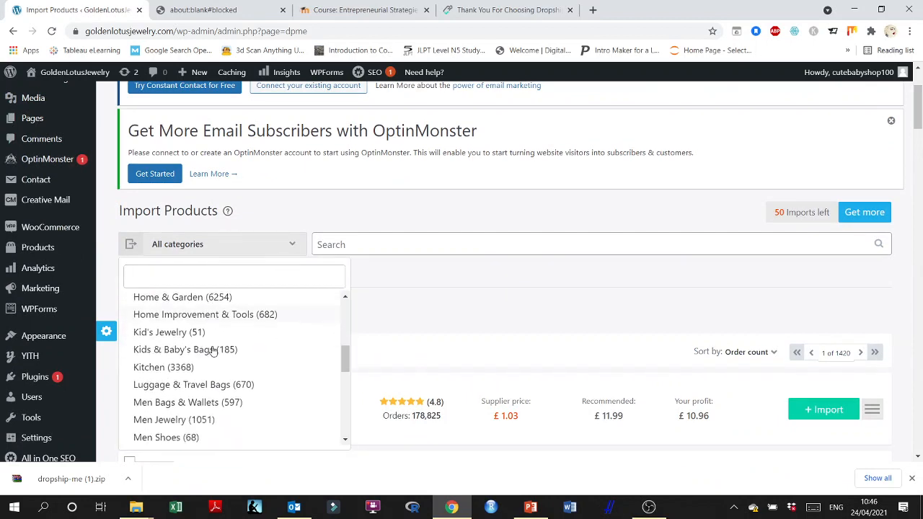
scroll(213, 351, "down", 8)
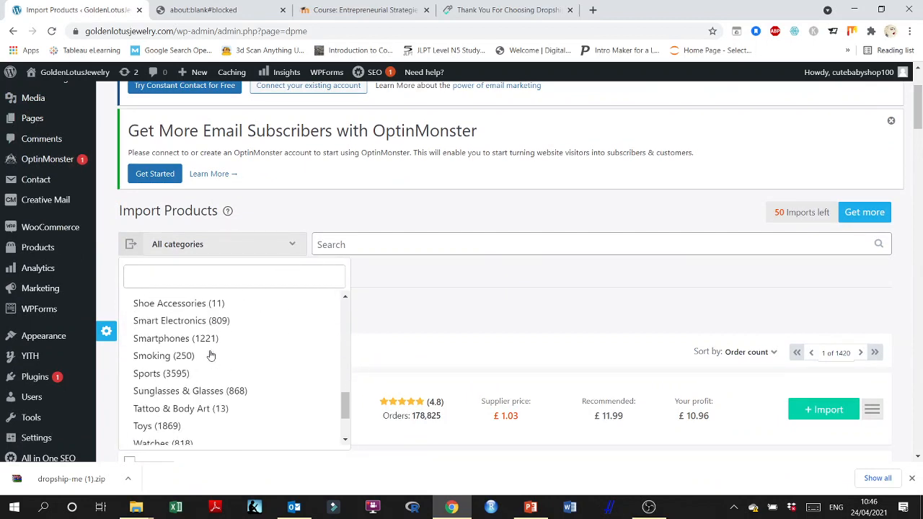
scroll(211, 356, "up", 2)
scroll(209, 354, "down", 5)
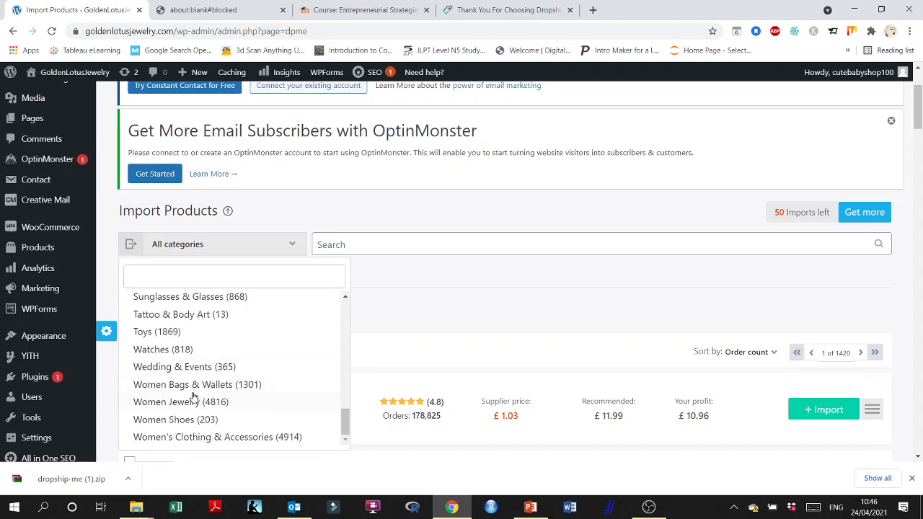
left_click(168, 406)
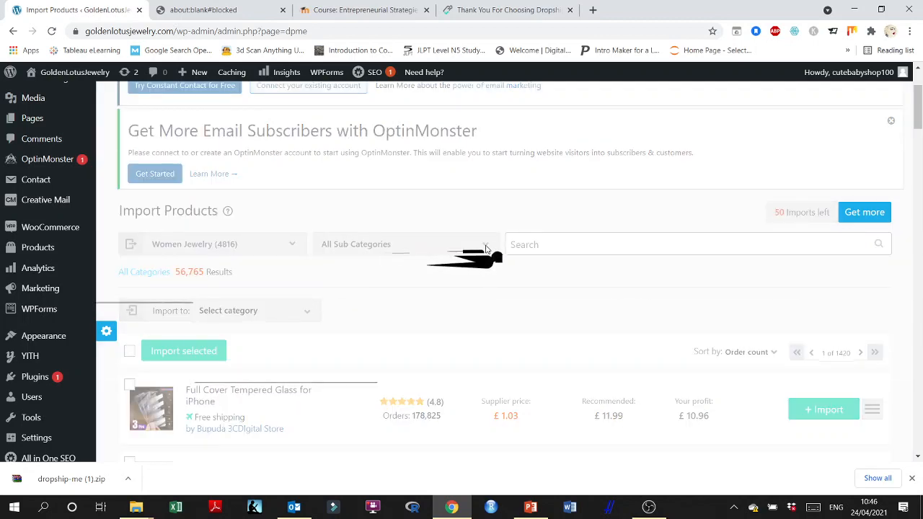
Step: Narrow the Women Jewelry products to the Body Jewelry subcategory
left_click(487, 249)
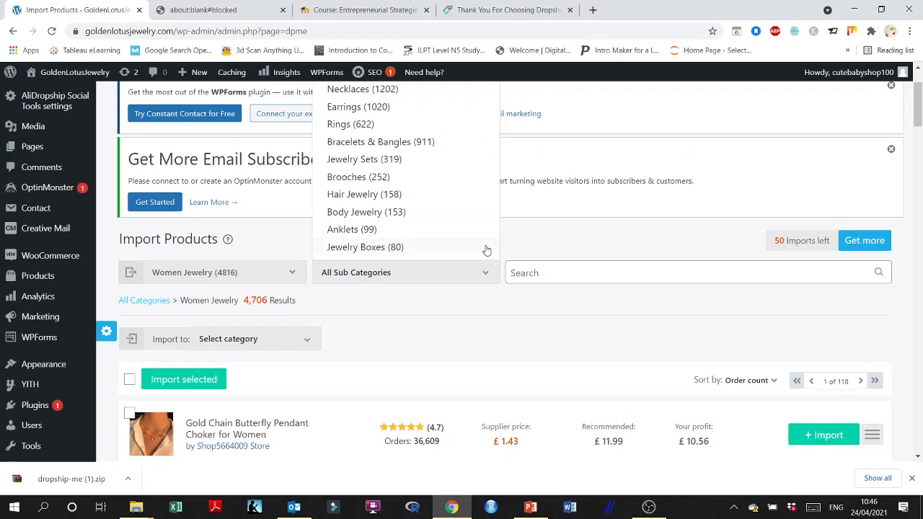
scroll(413, 300, "up", 1)
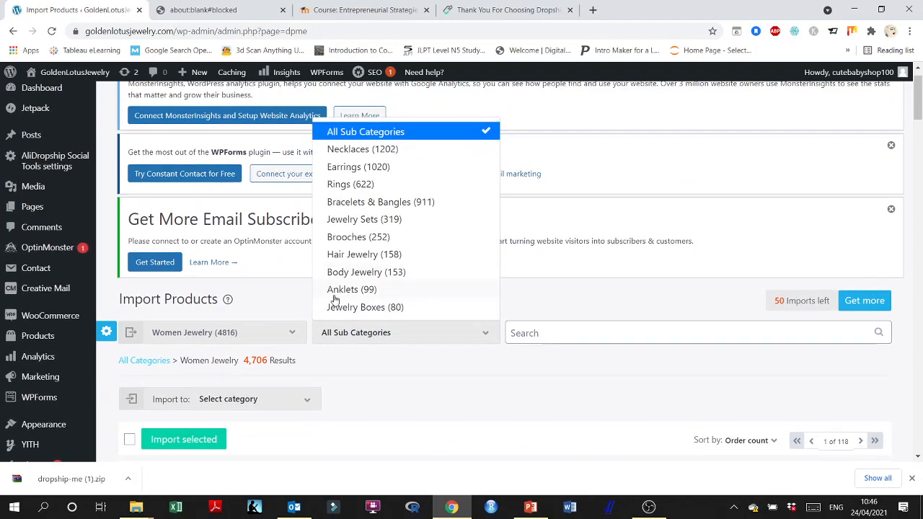
left_click(356, 273)
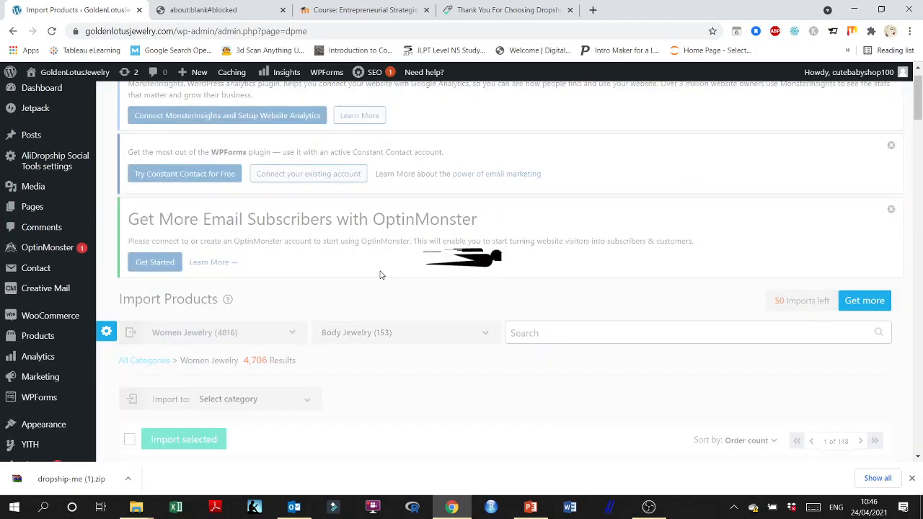
Step: Look through the first page of Body Jewelry products, examining their suppliers, ratings, order counts, prices and profits
scroll(411, 347, "down", 2)
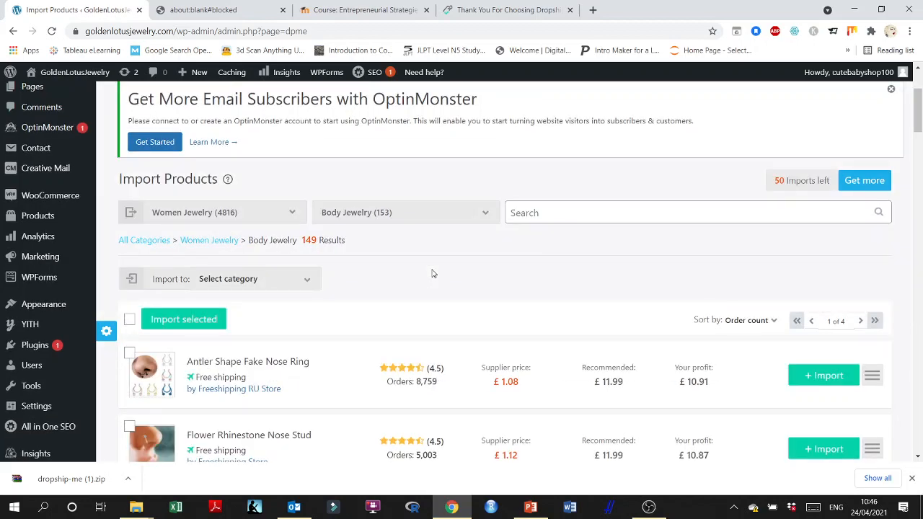
scroll(375, 287, "down", 4)
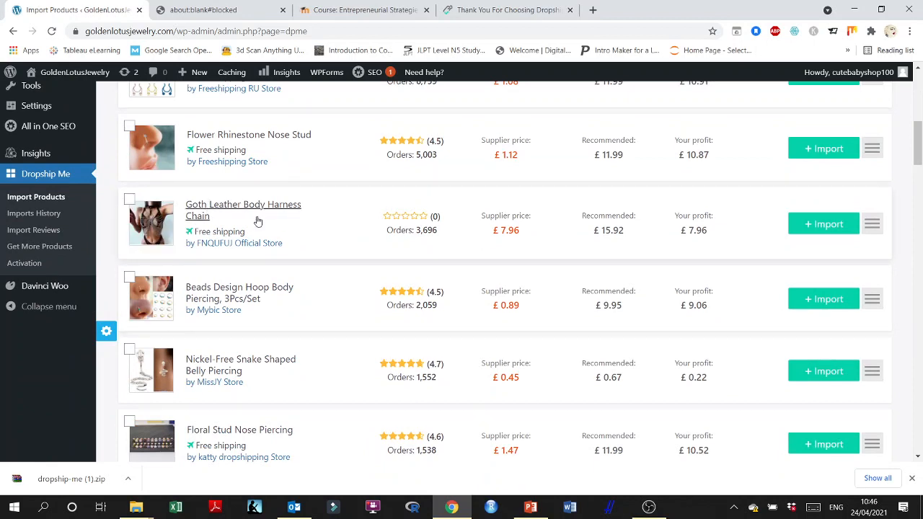
scroll(324, 219, "down", 4)
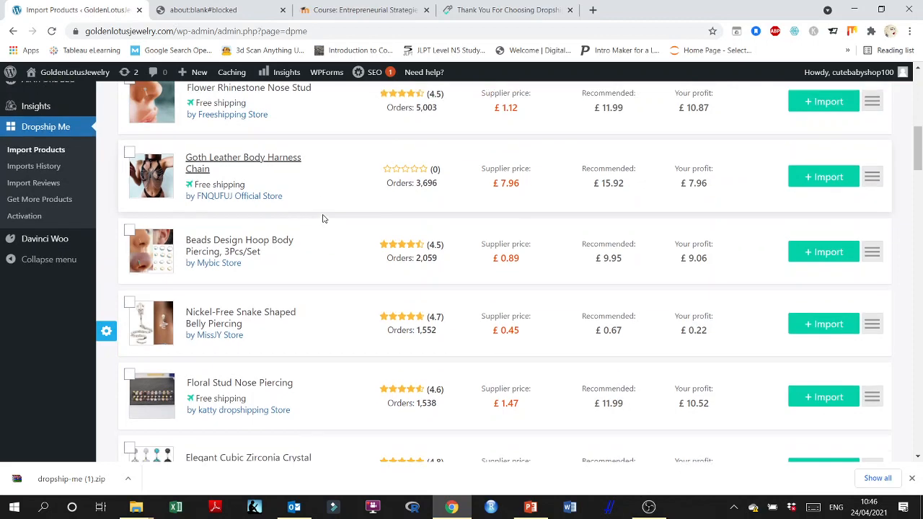
scroll(323, 218, "down", 1)
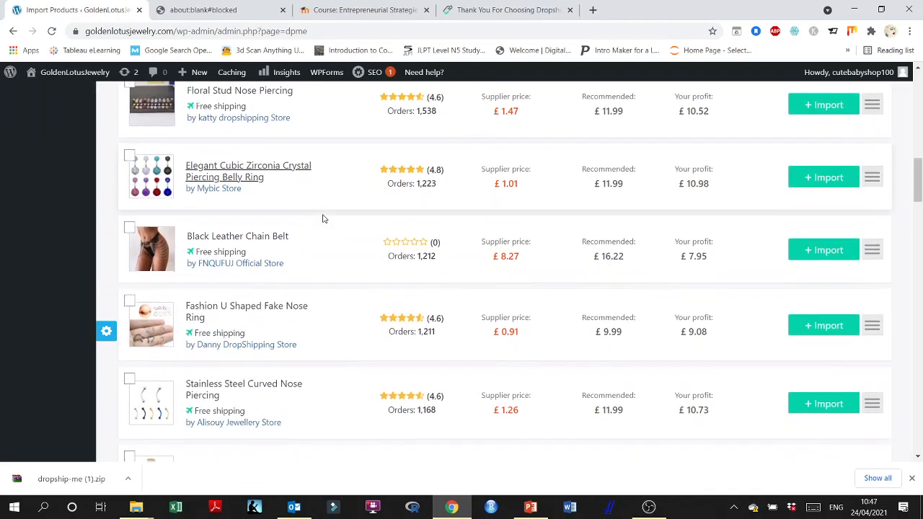
scroll(303, 229, "down", 5)
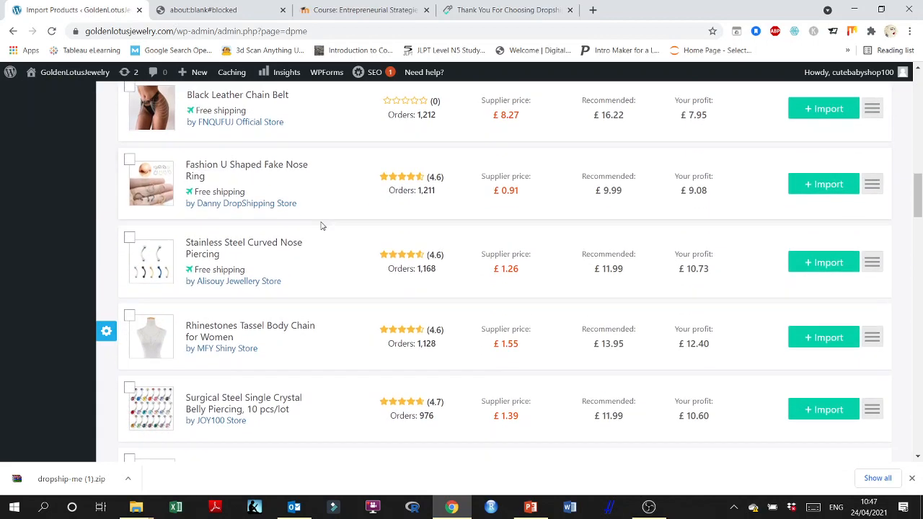
scroll(324, 226, "down", 5)
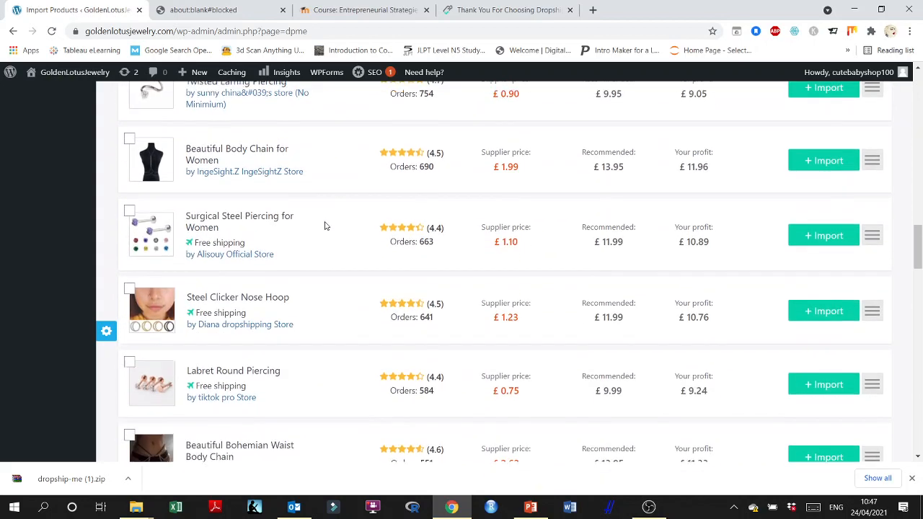
scroll(325, 225, "down", 2)
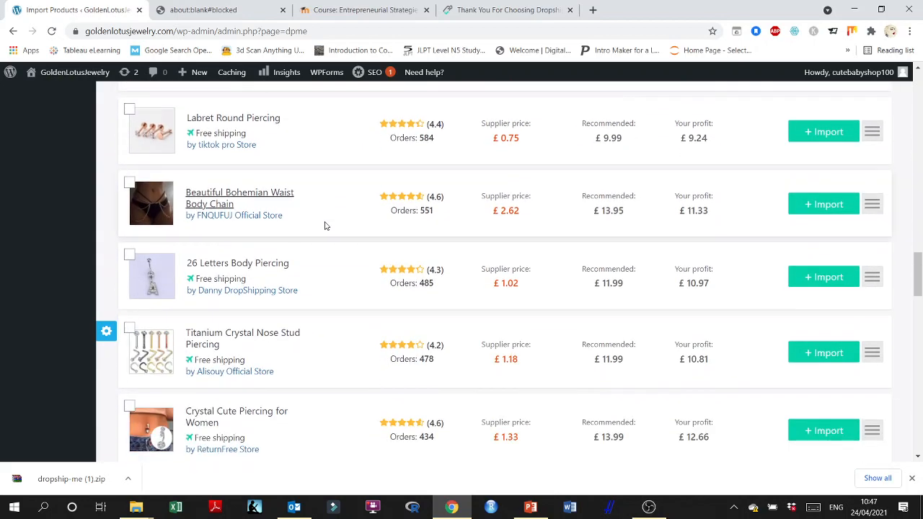
scroll(331, 216, "down", 3)
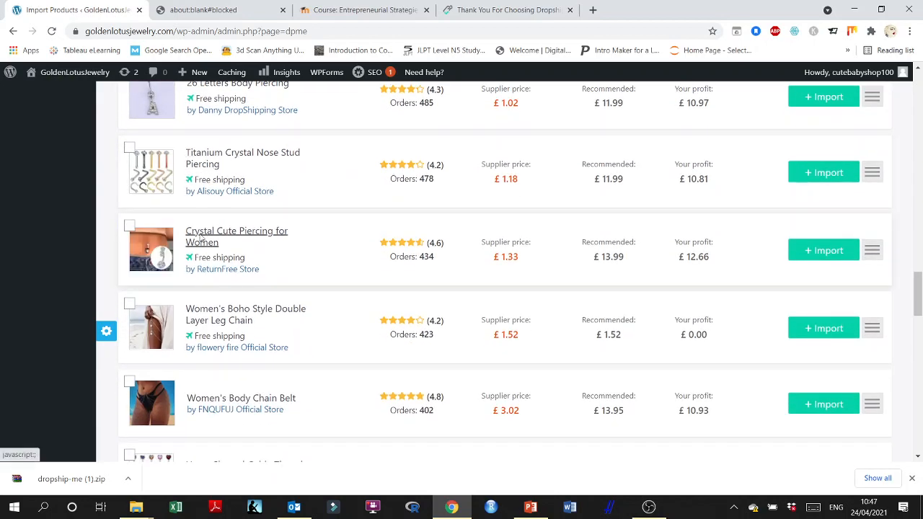
scroll(326, 238, "down", 5)
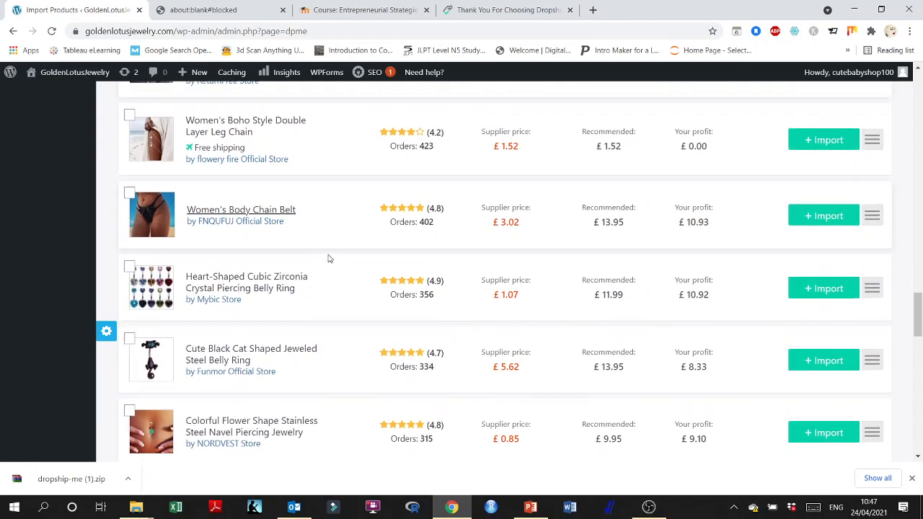
scroll(329, 259, "down", 1)
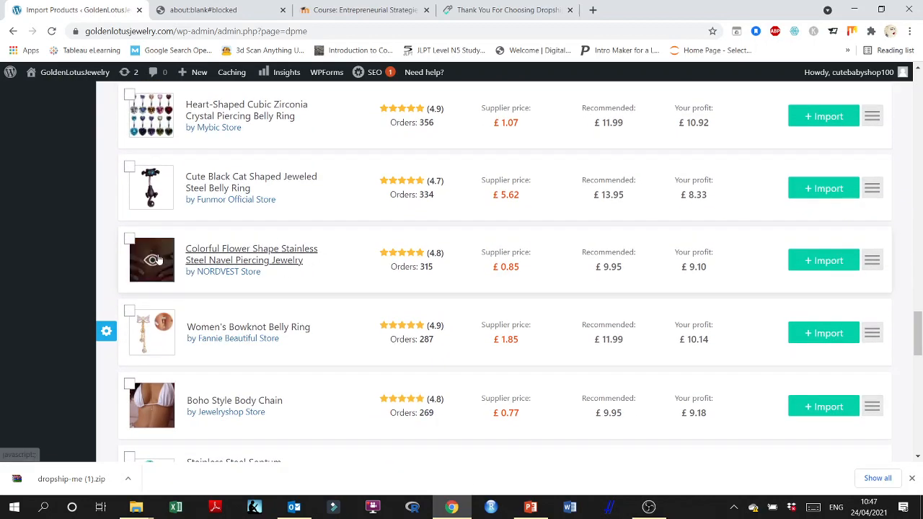
scroll(326, 270, "down", 3)
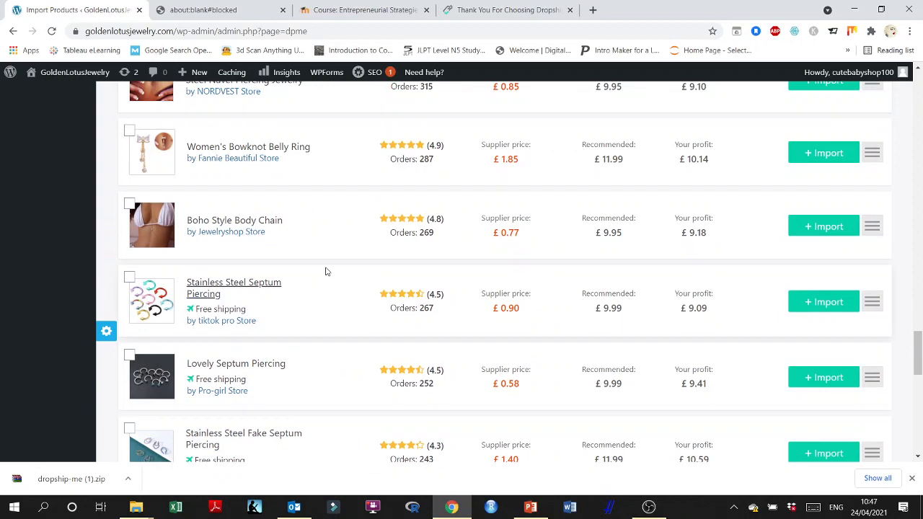
scroll(325, 272, "down", 10)
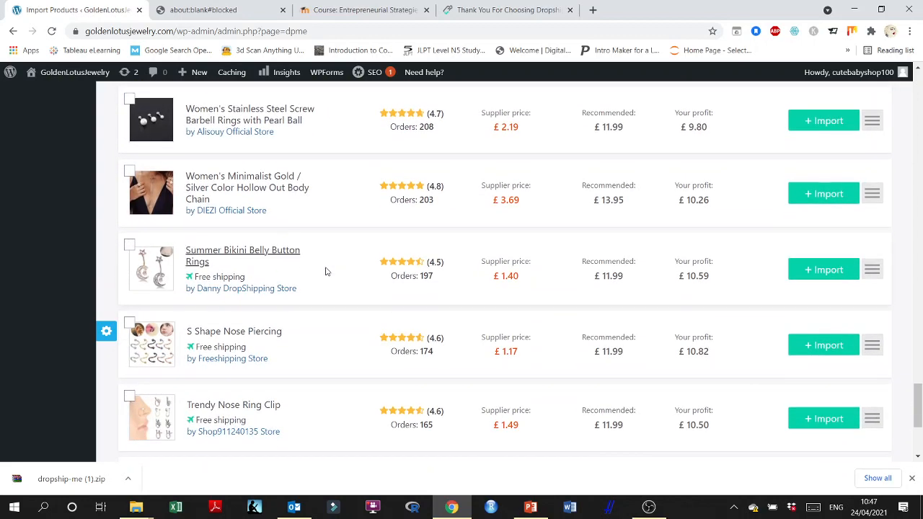
scroll(325, 272, "down", 3)
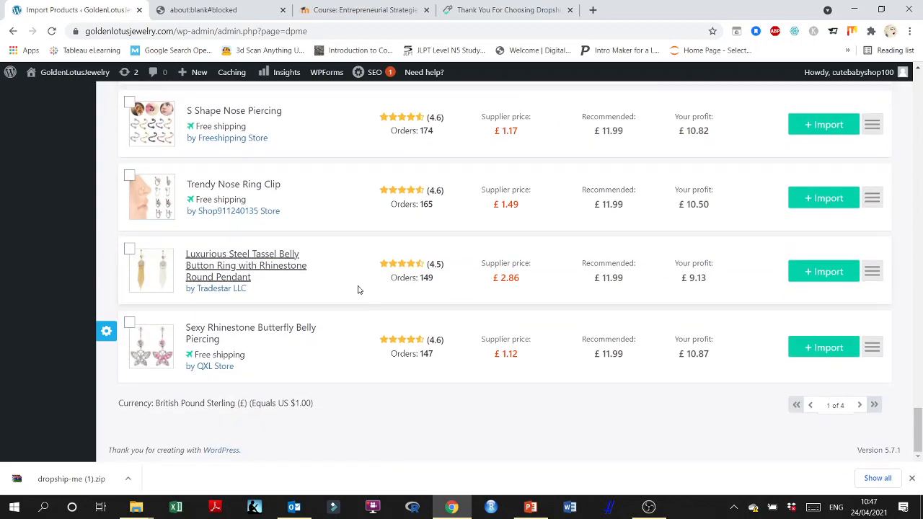
Step: Go to the second page of the Body Jewelry results and look through its products
left_click(860, 407)
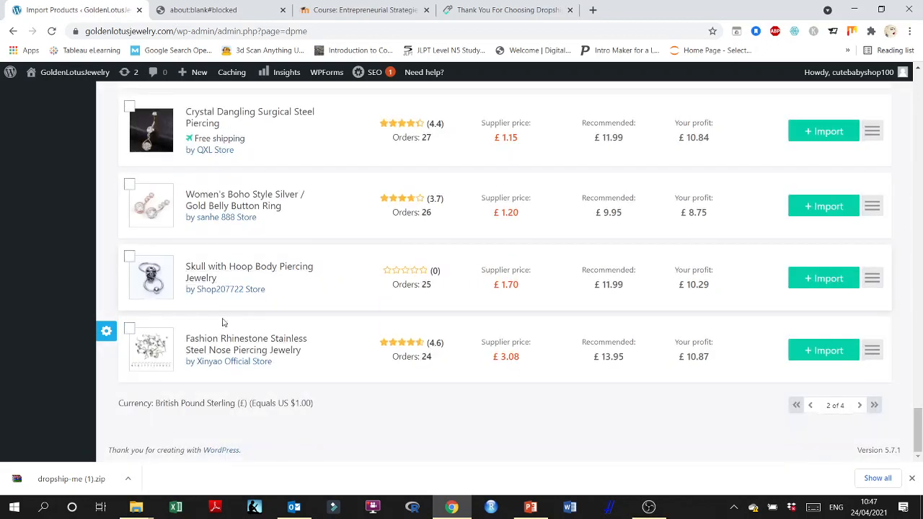
scroll(216, 317, "up", 4)
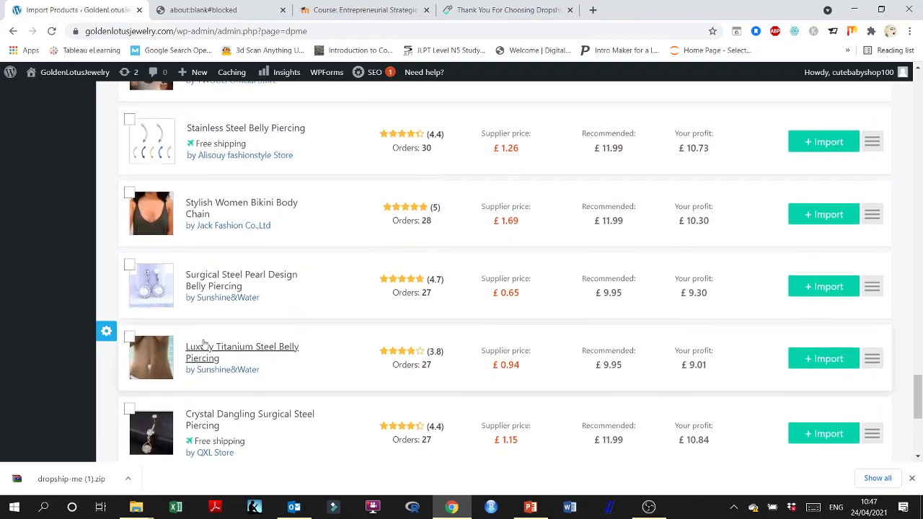
scroll(201, 346, "up", 7)
scroll(204, 345, "up", 9)
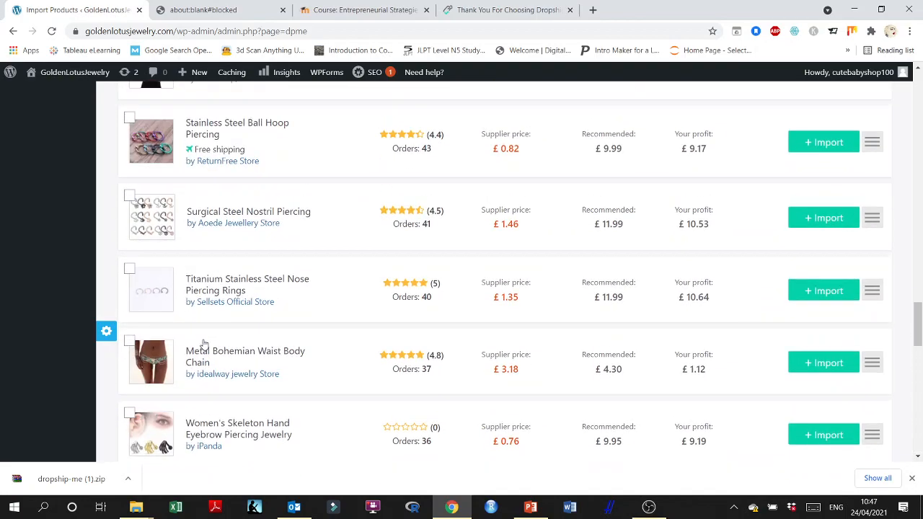
Step: Search the web for "google trends" from the DropshipMe thank-you page and open the Google Trends site
scroll(209, 332, "up", 5)
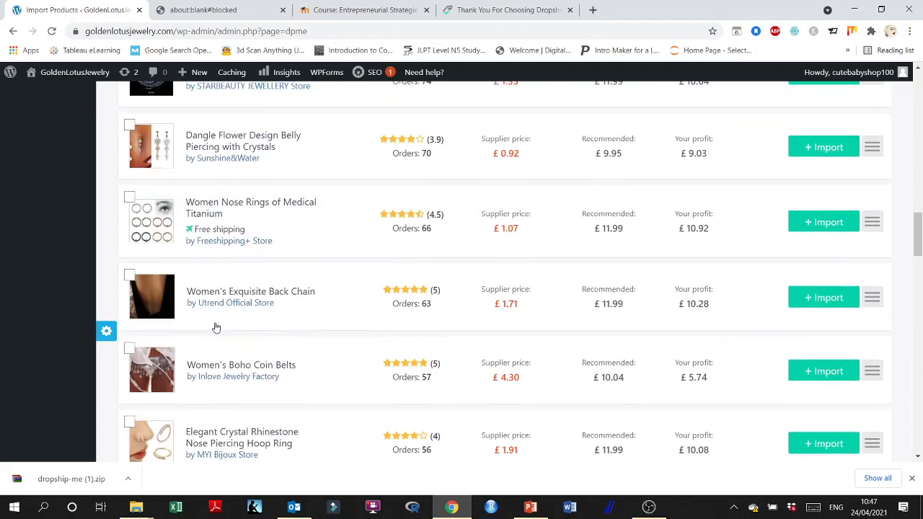
left_click(469, 10)
left_click(446, 31)
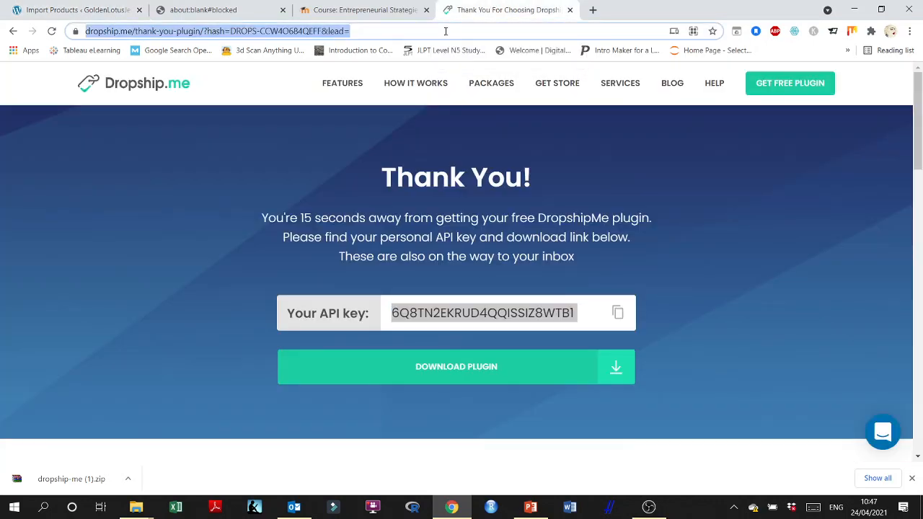
type("google trend")
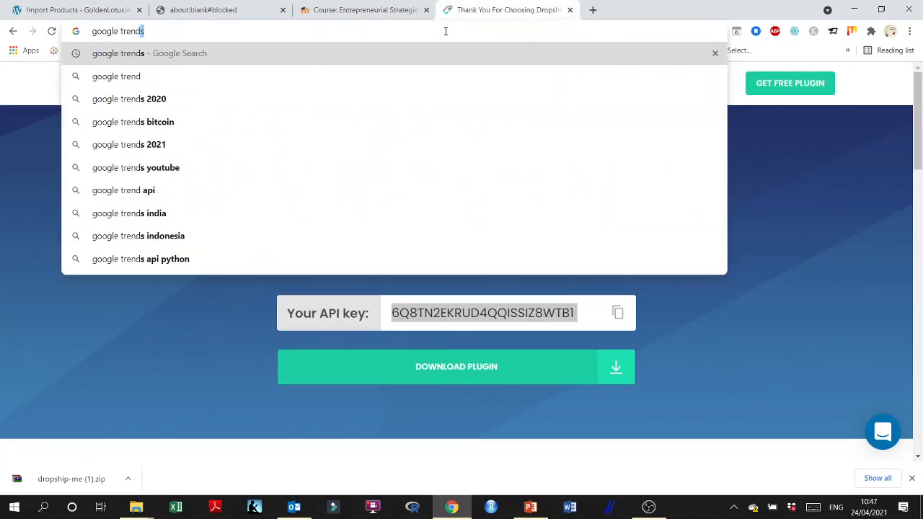
key("Return")
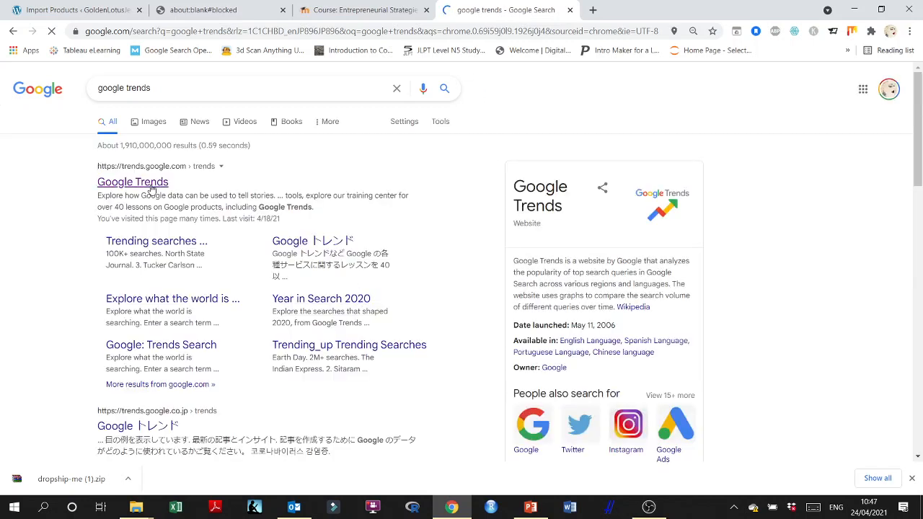
left_click(151, 187)
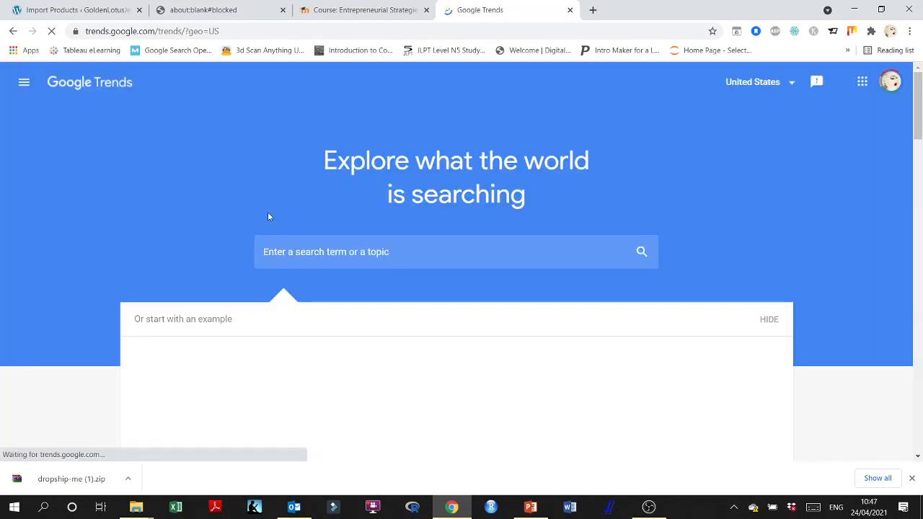
Step: Open the Explore page of Google Trends and look up the search term "body jewelry"
scroll(315, 256, "down", 2)
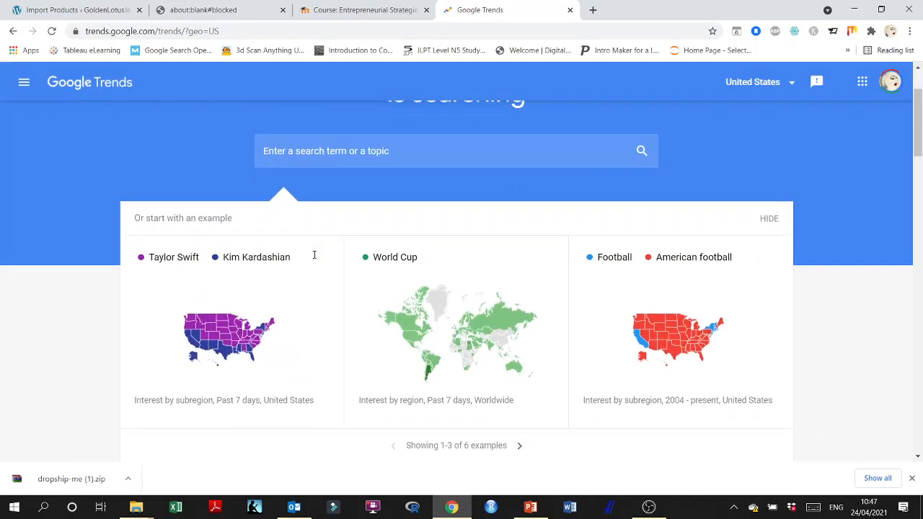
scroll(315, 255, "up", 1)
scroll(202, 214, "up", 1)
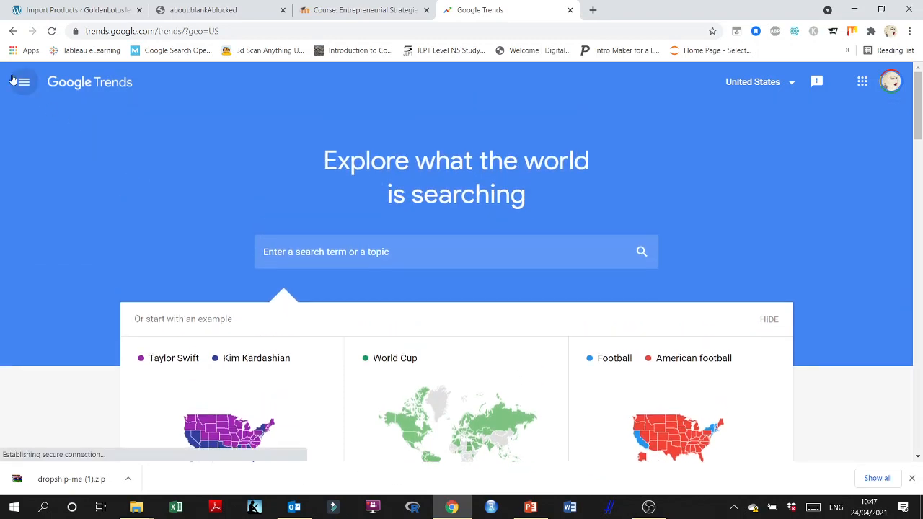
left_click(24, 82)
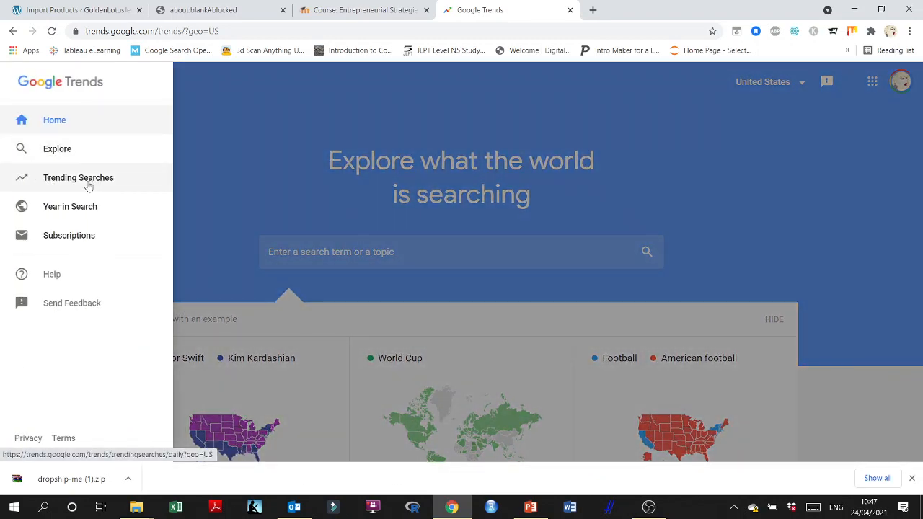
left_click(56, 150)
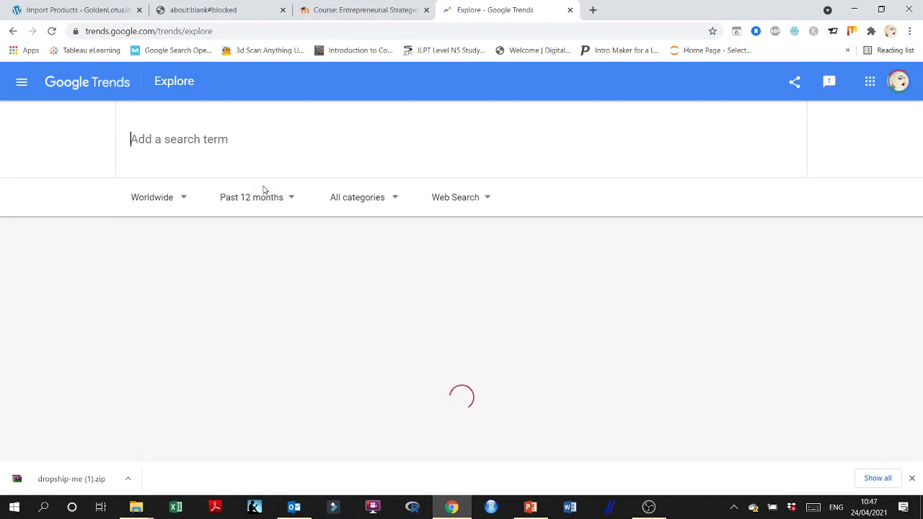
type("bod")
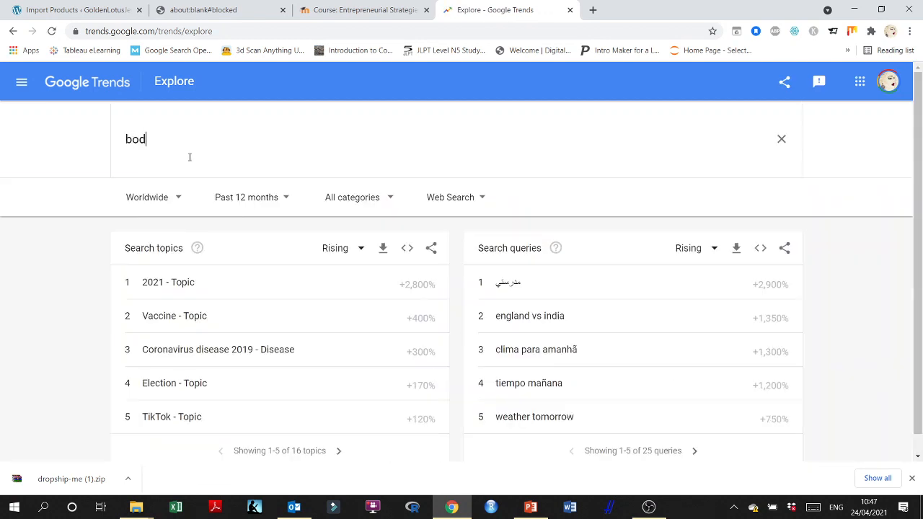
type("y jewer")
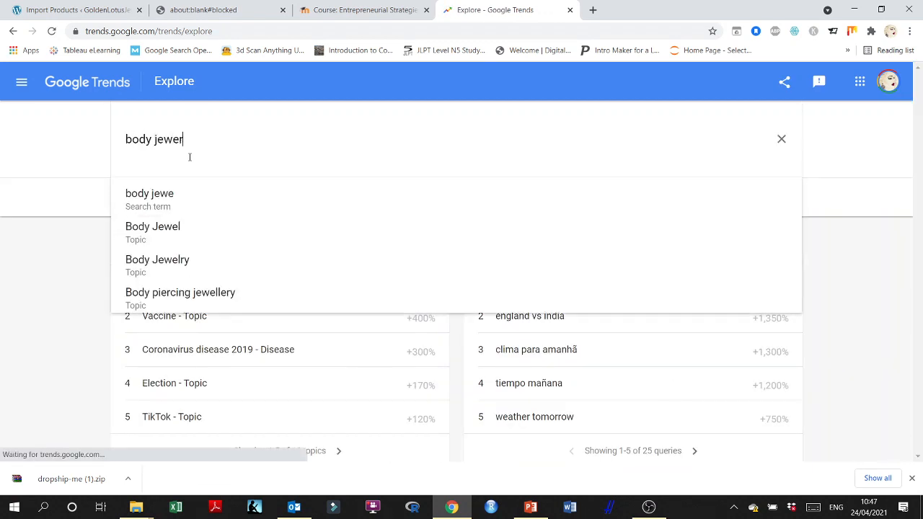
key("BackSpace")
type("lry")
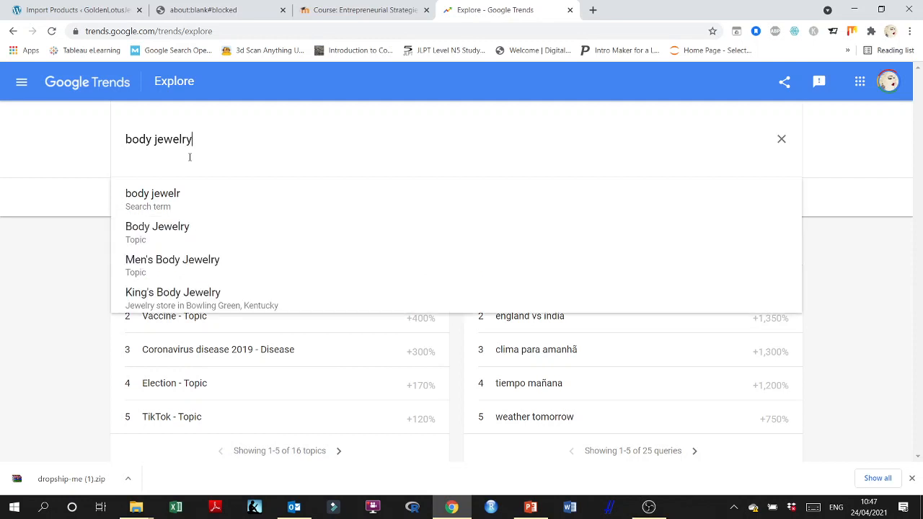
left_click(188, 198)
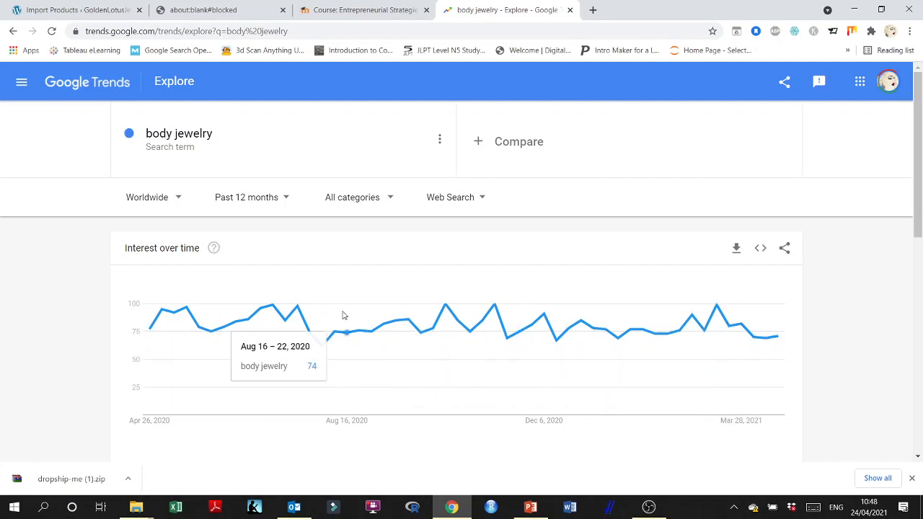
Step: Examine the body jewelry report's interest over time, interest by region and related topics
scroll(344, 315, "down", 3)
scroll(342, 313, "down", 3)
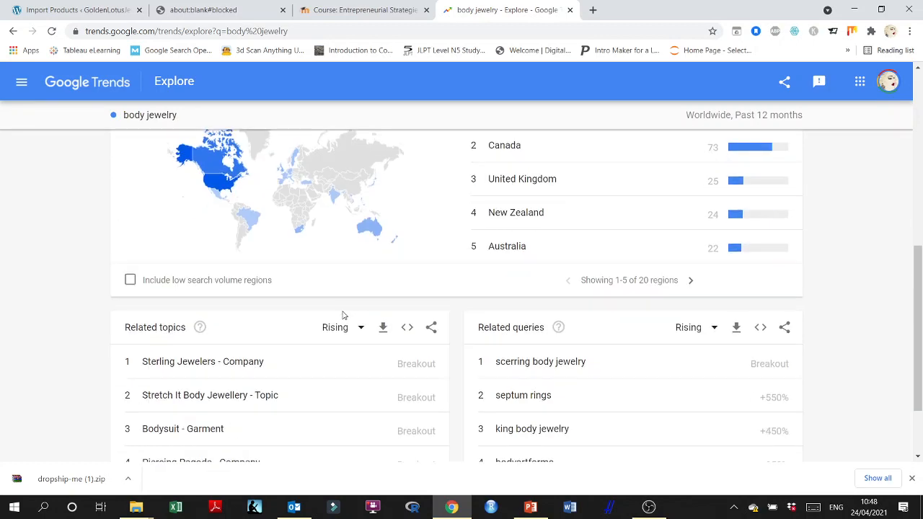
scroll(253, 321, "up", 4)
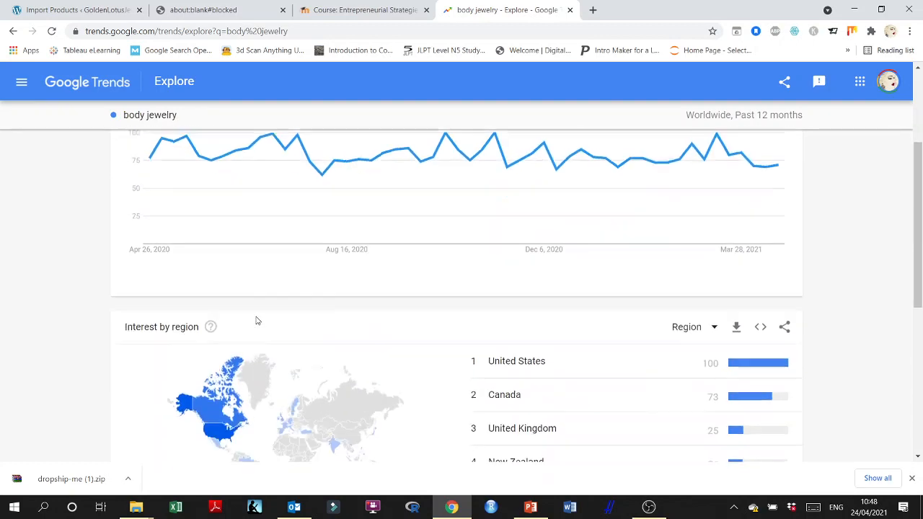
scroll(256, 319, "down", 2)
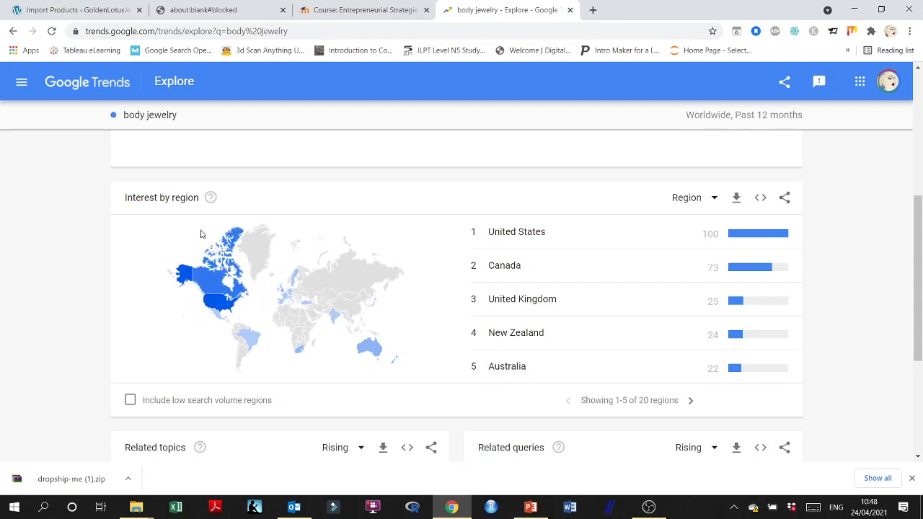
scroll(88, 310, "up", 6)
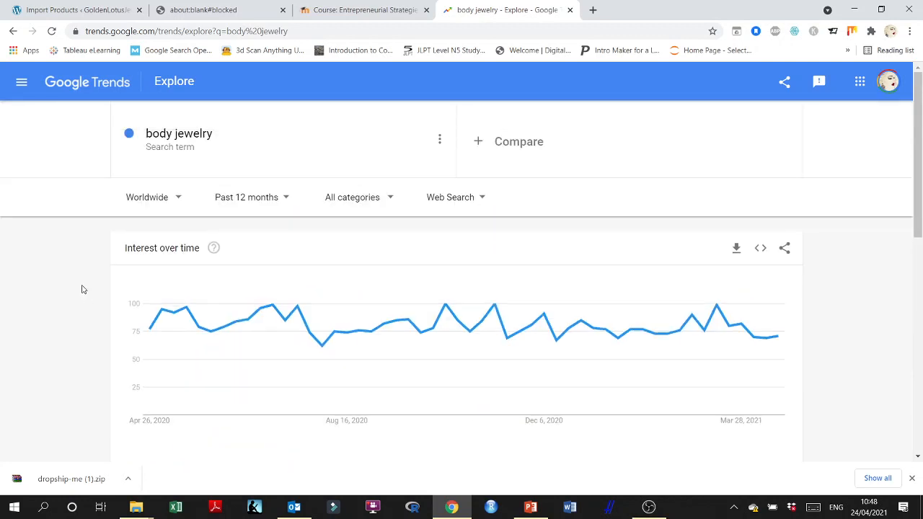
scroll(177, 257, "down", 1)
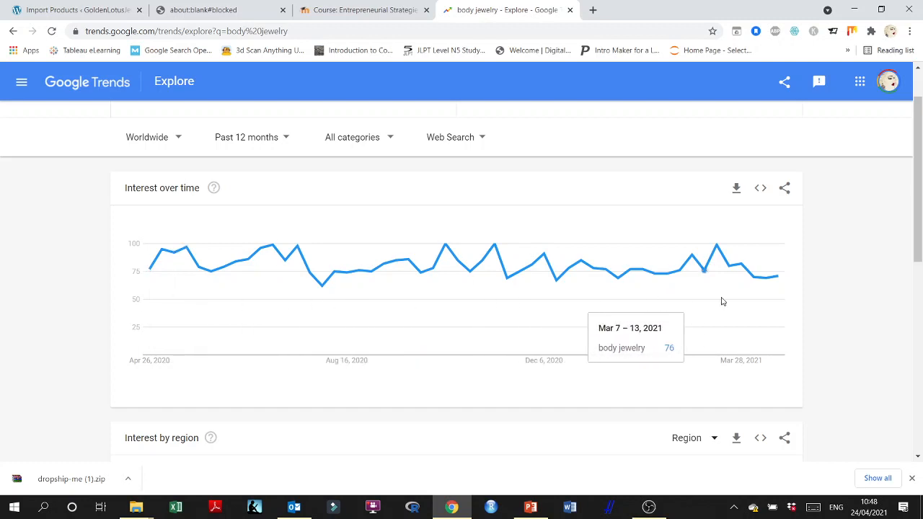
scroll(262, 295, "down", 4)
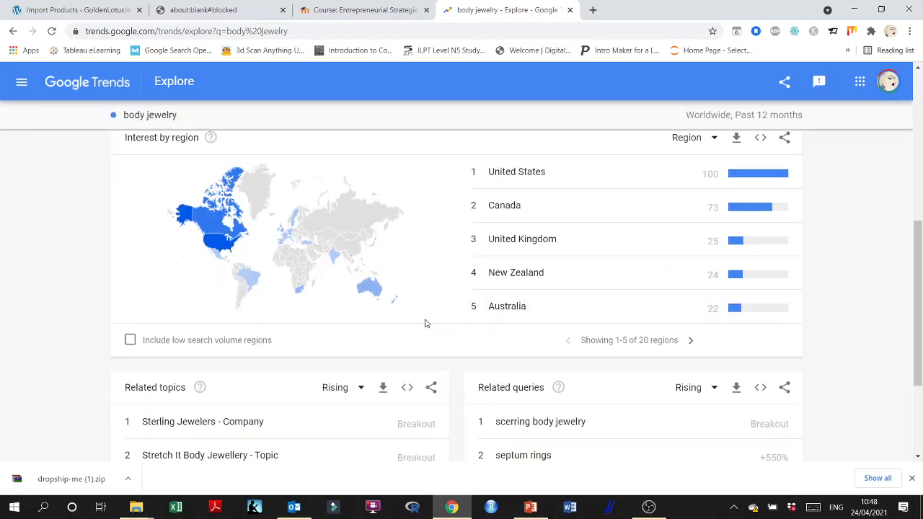
Step: Check body jewelry search interest on the world map for Australia, South Africa, Brazil, France, India, the United States and Canada
mouse_move(374, 292)
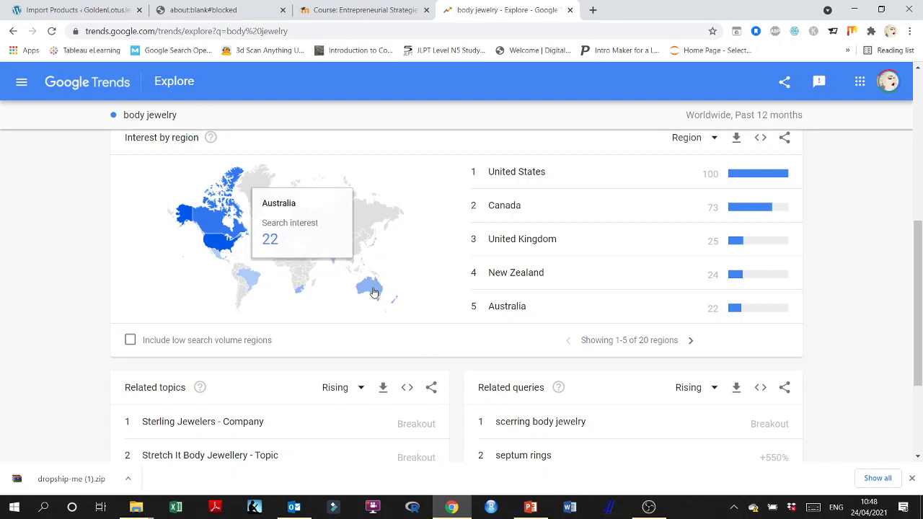
mouse_move(300, 296)
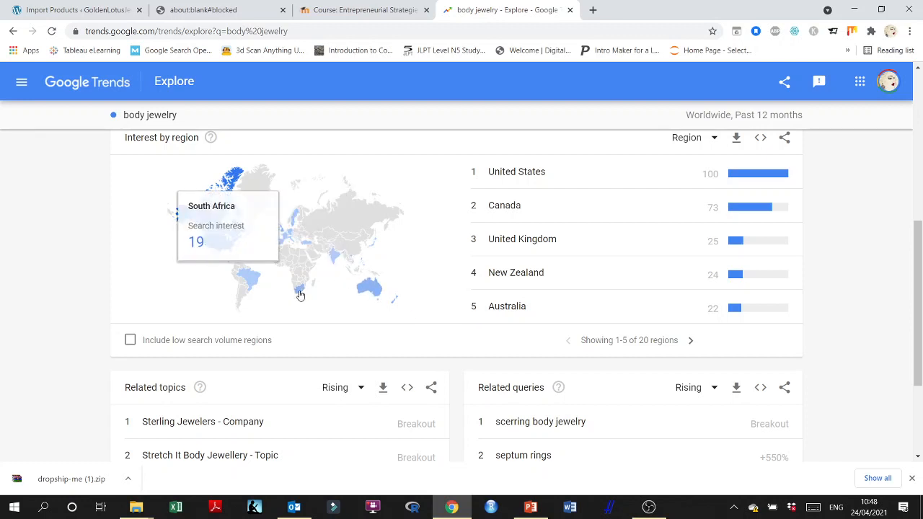
mouse_move(251, 281)
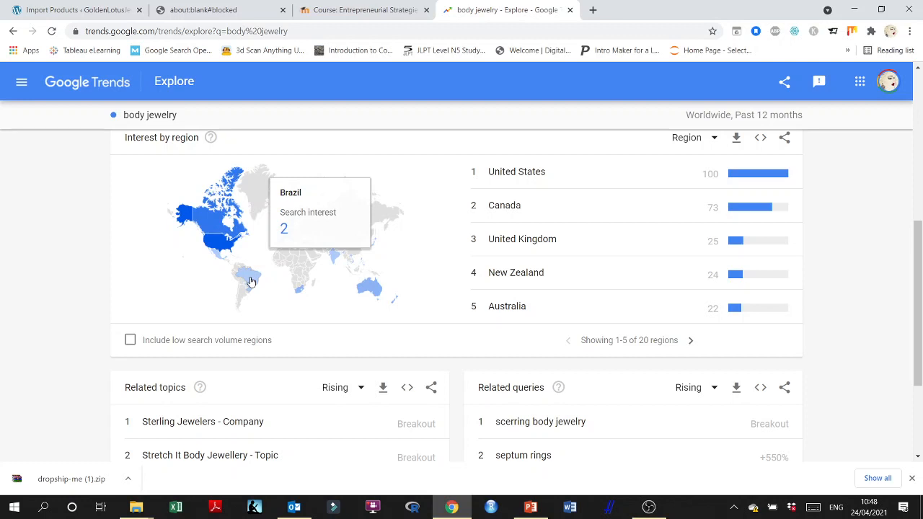
mouse_move(296, 222)
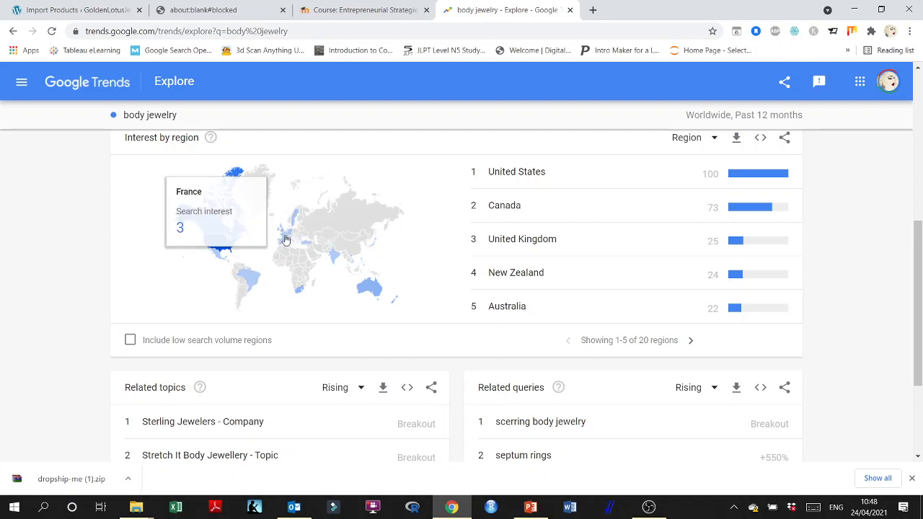
mouse_move(307, 247)
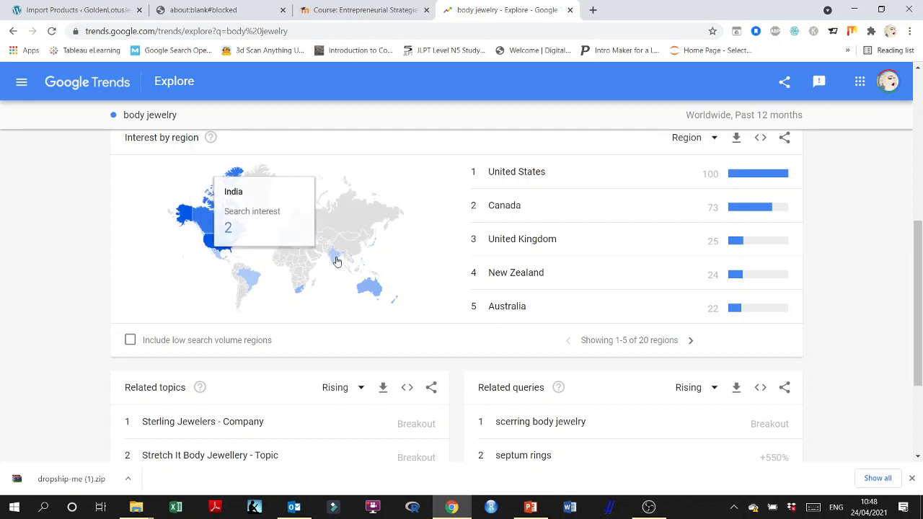
mouse_move(333, 260)
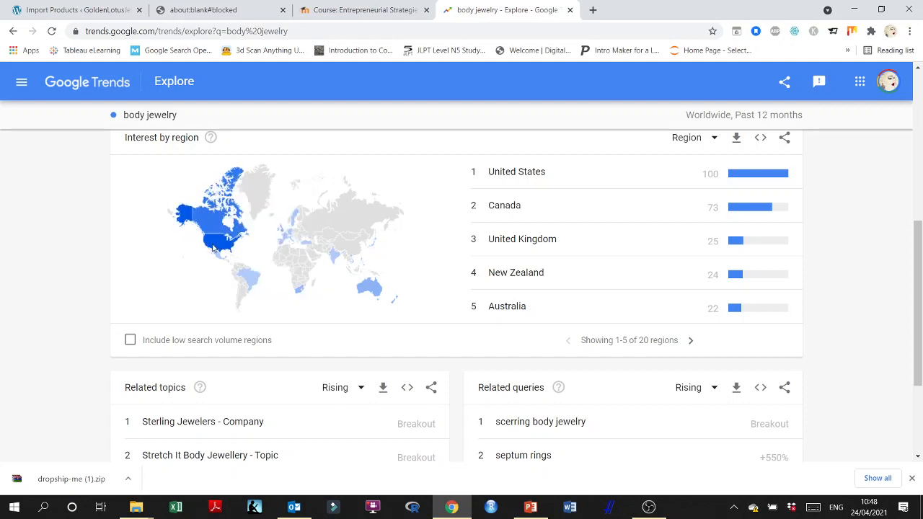
mouse_move(221, 247)
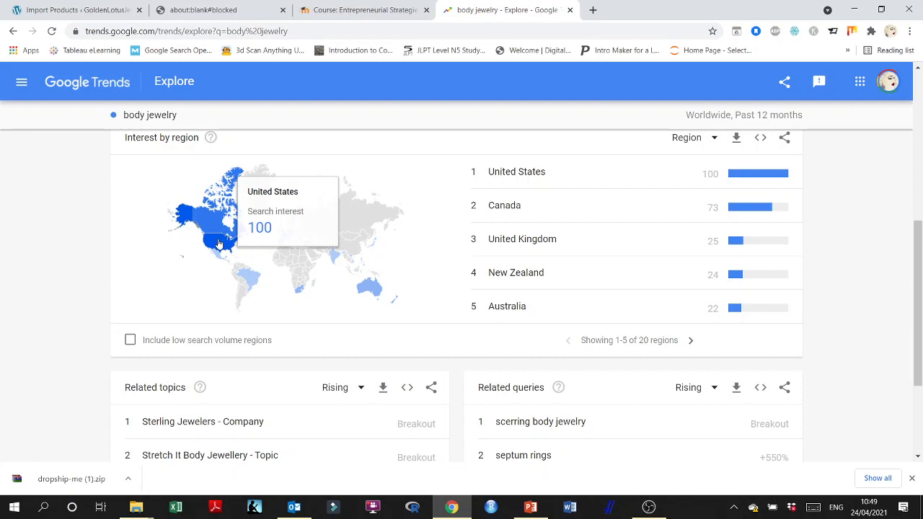
mouse_move(207, 218)
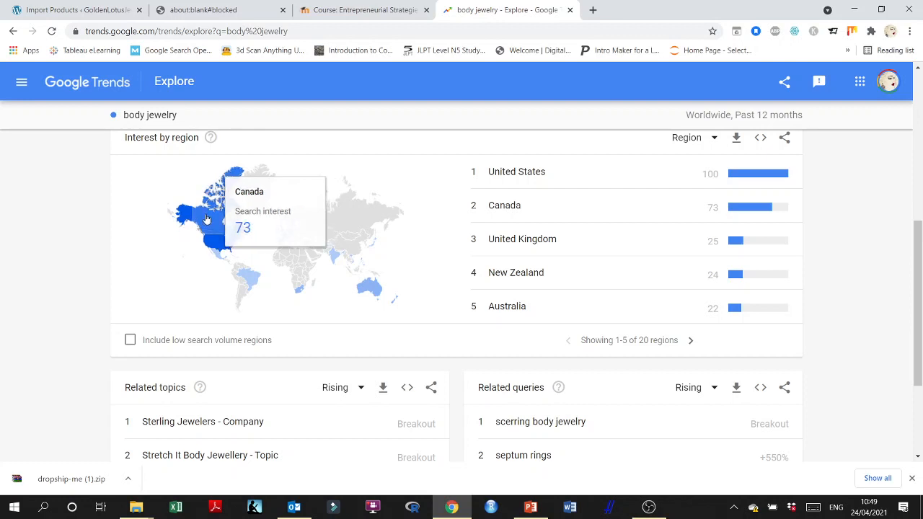
Step: Review the related topics and queries for body jewelry, and recheck its trend over time and regional interest
scroll(207, 219, "up", 3)
scroll(309, 267, "down", 3)
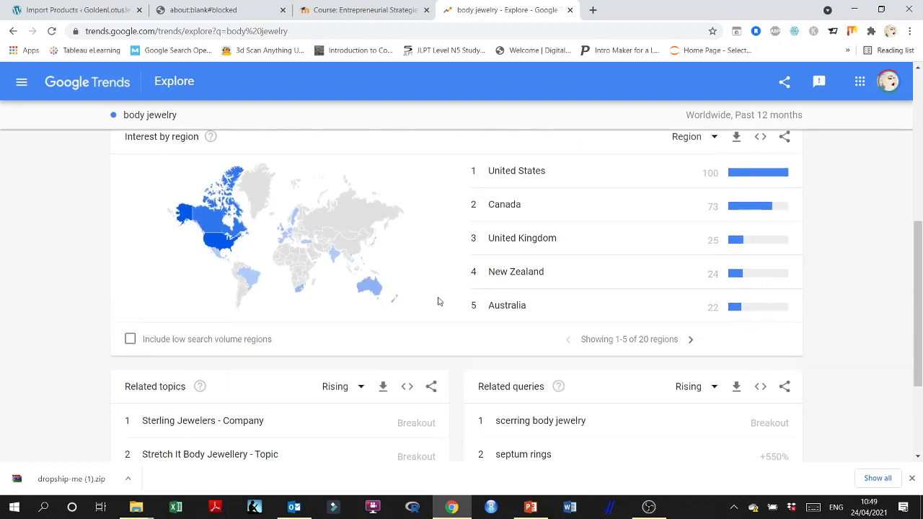
scroll(541, 298, "down", 3)
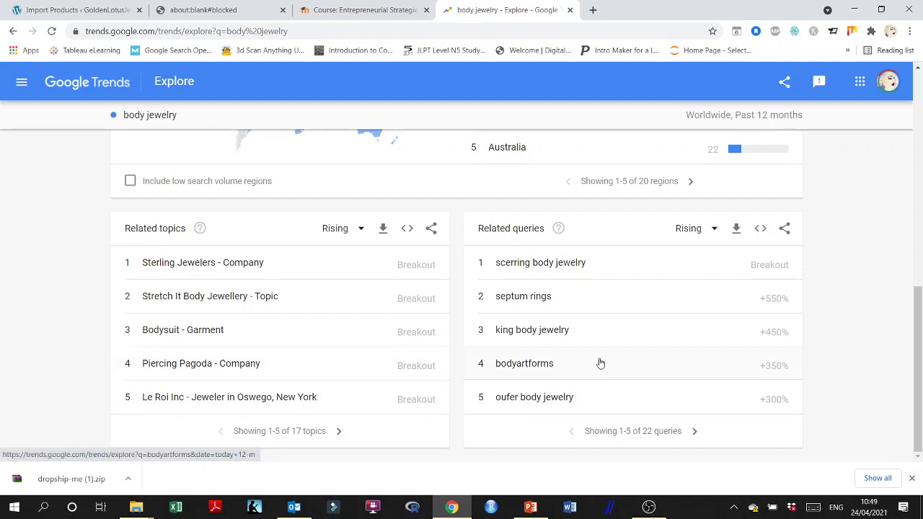
scroll(599, 363, "up", 3)
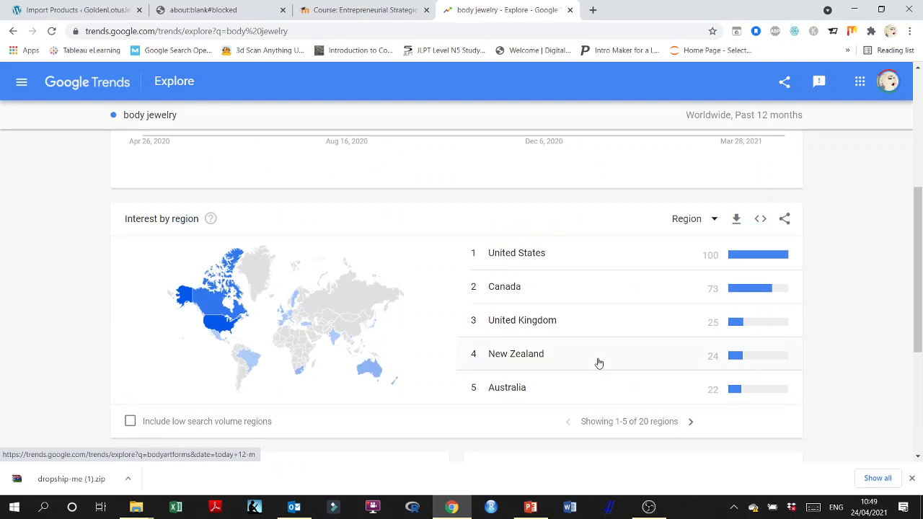
scroll(599, 364, "up", 4)
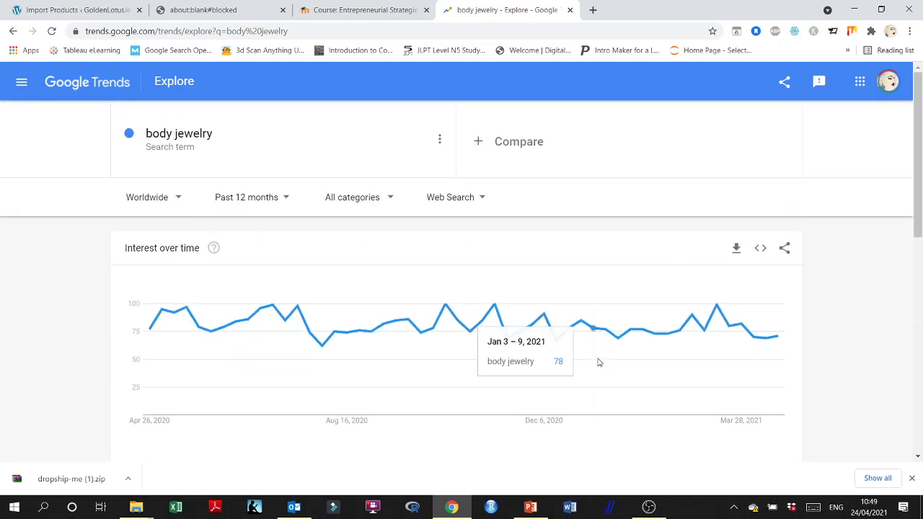
scroll(595, 364, "down", 2)
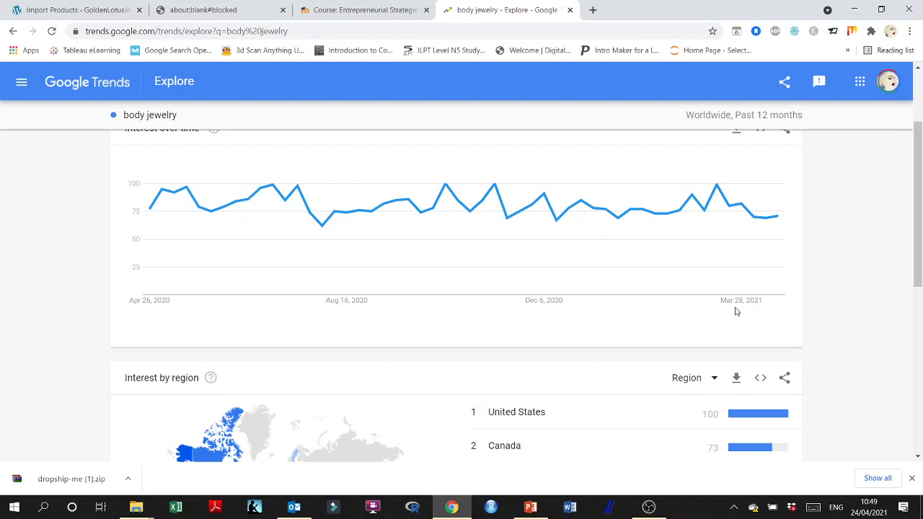
scroll(324, 335, "down", 3)
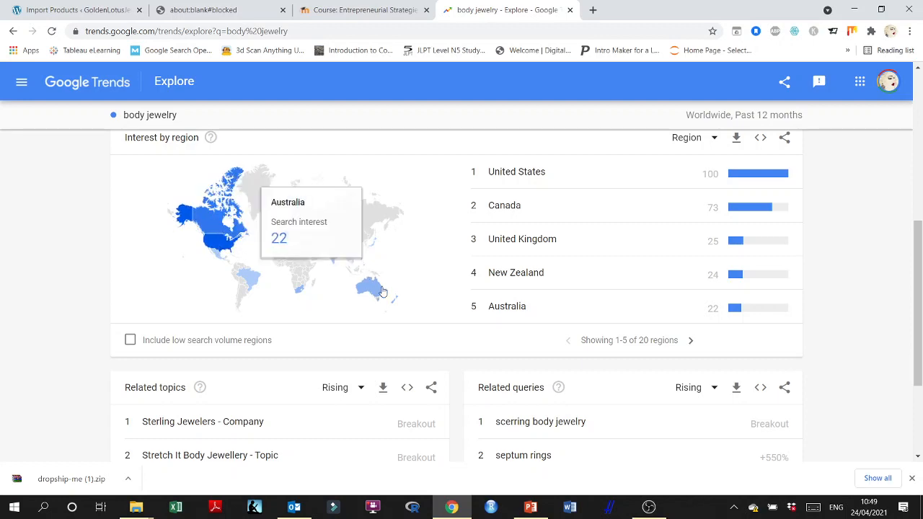
scroll(490, 290, "up", 3)
scroll(490, 289, "up", 2)
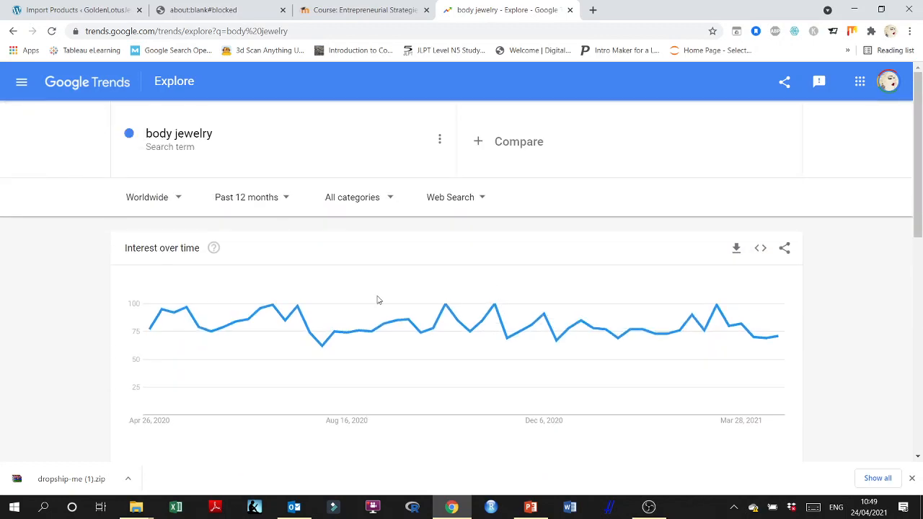
Step: Close the blank about:blank#blocked browser tab
left_click(187, 6)
left_click(284, 9)
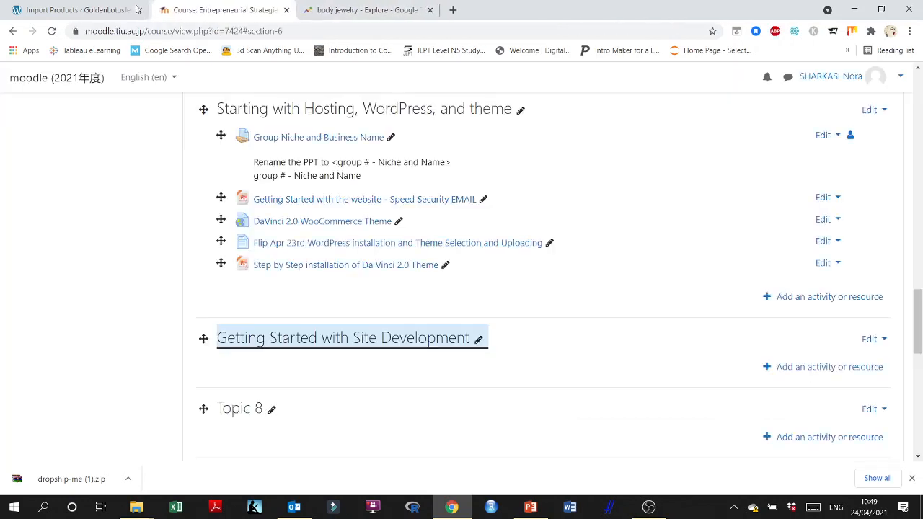
Step: Return to the Import Products page from Google Trends and look over the women's body jewelry listings and import controls
left_click(370, 6)
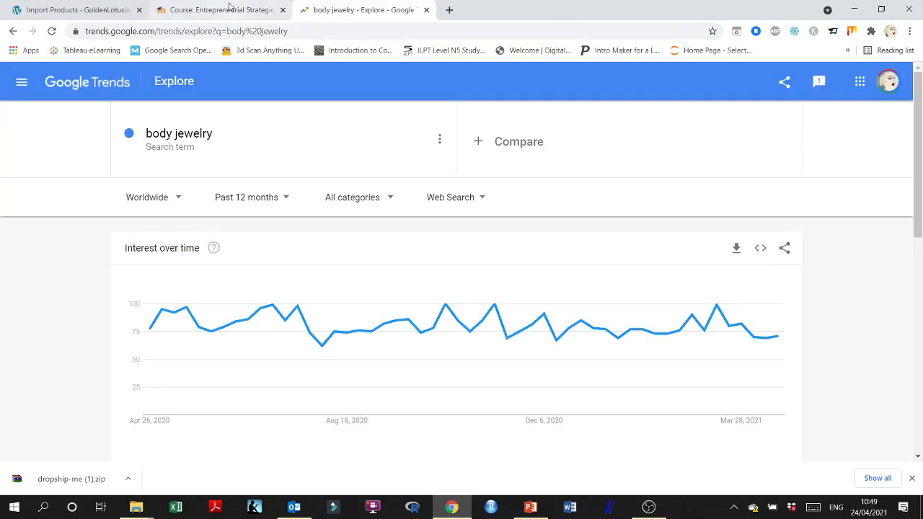
left_click(80, 8)
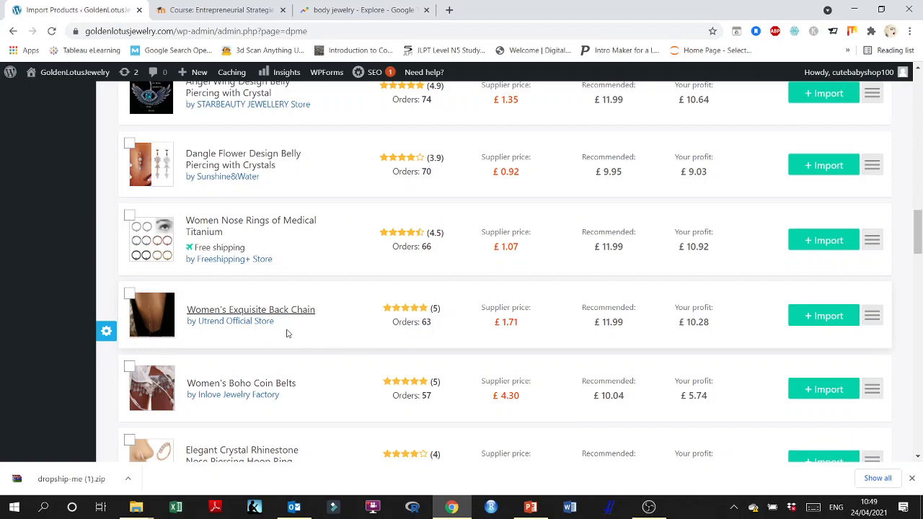
scroll(287, 333, "down", 6)
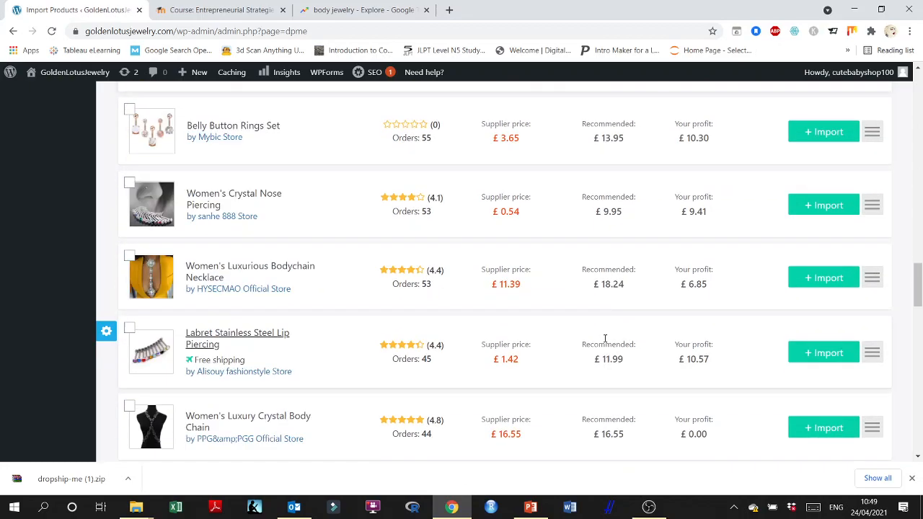
scroll(605, 338, "up", 15)
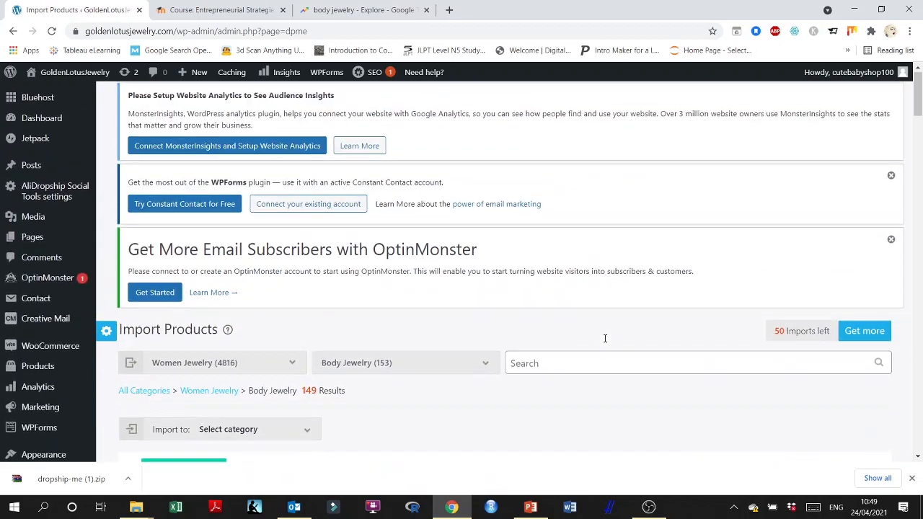
scroll(605, 339, "down", 3)
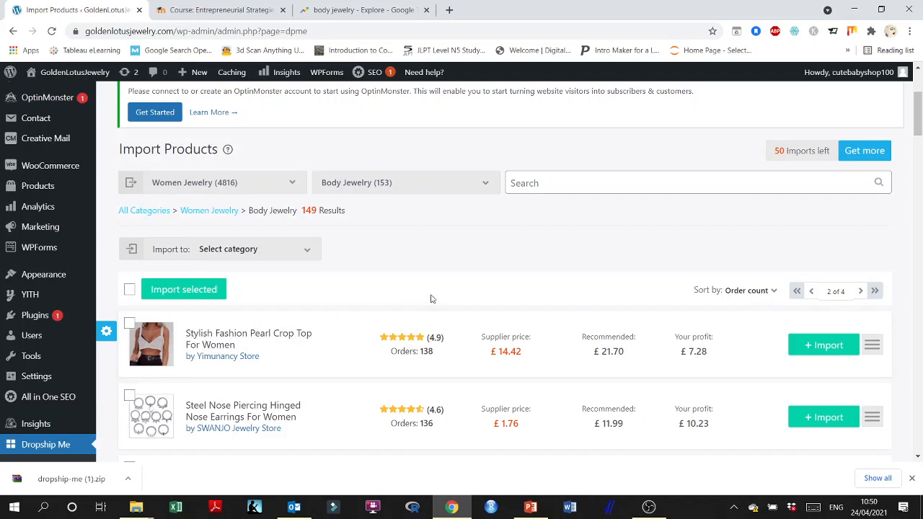
Step: Review the second page of body jewelry products, comparing their ratings, order counts, supplier prices, recommended prices and profits
scroll(431, 298, "down", 2)
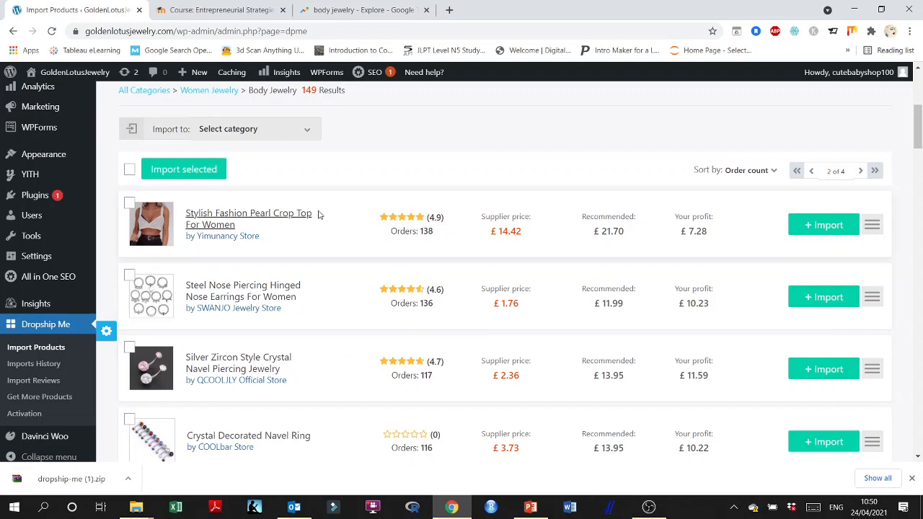
scroll(339, 232, "down", 2)
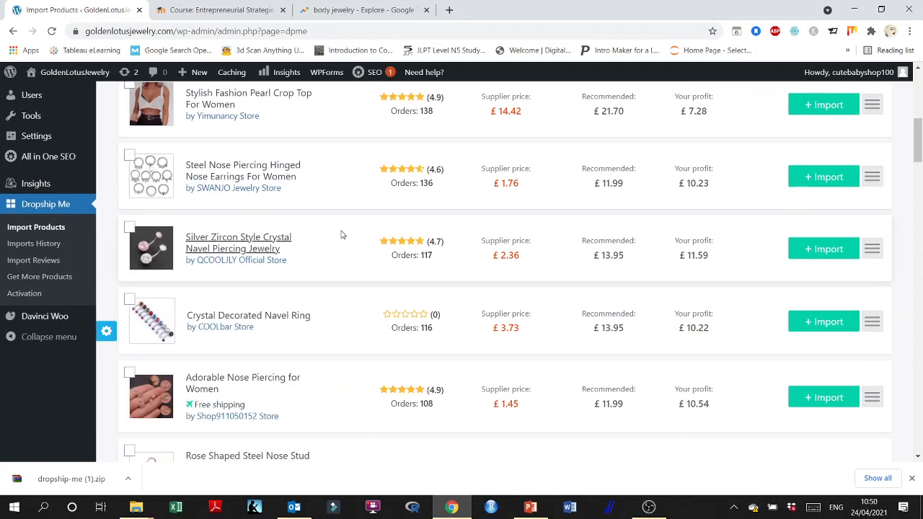
scroll(347, 236, "down", 1)
scroll(348, 242, "down", 3)
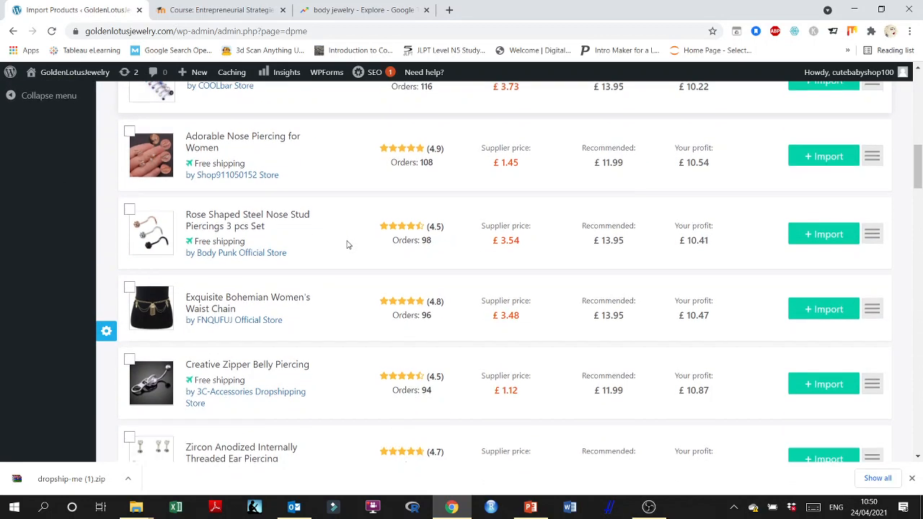
scroll(347, 244, "down", 5)
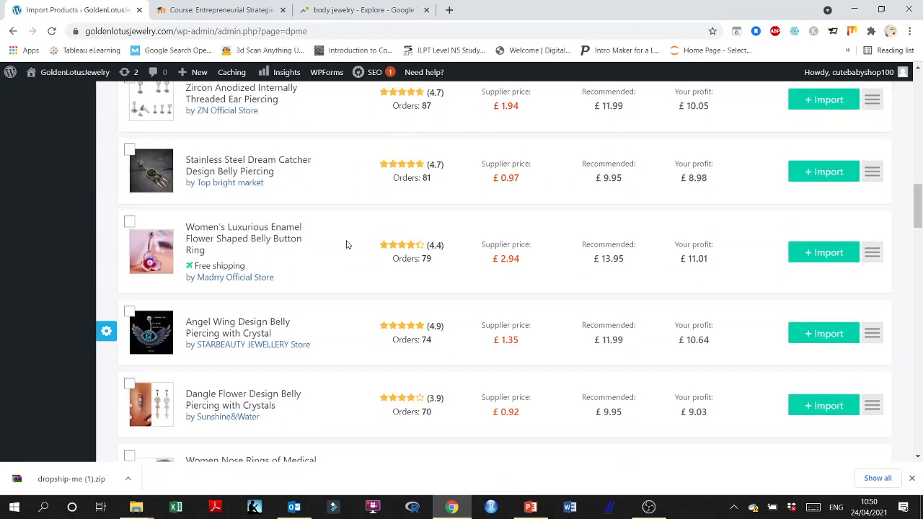
scroll(347, 245, "down", 3)
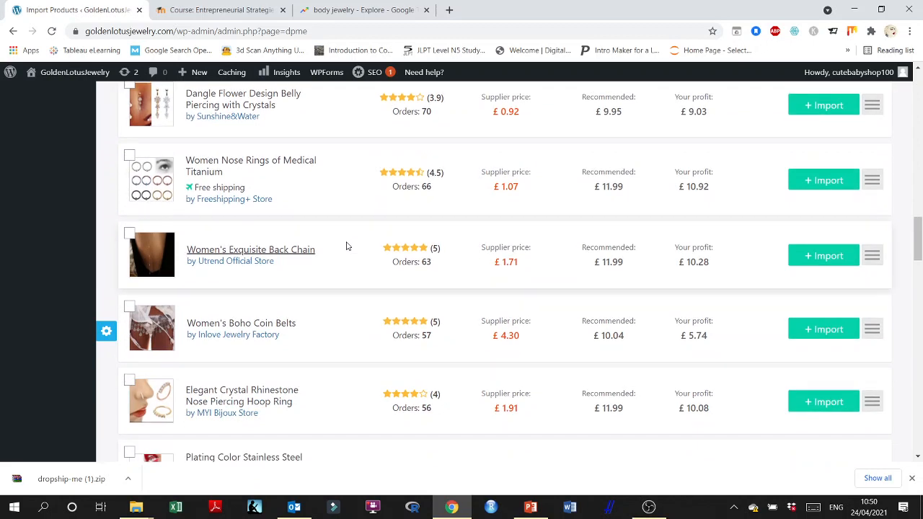
scroll(346, 246, "up", 10)
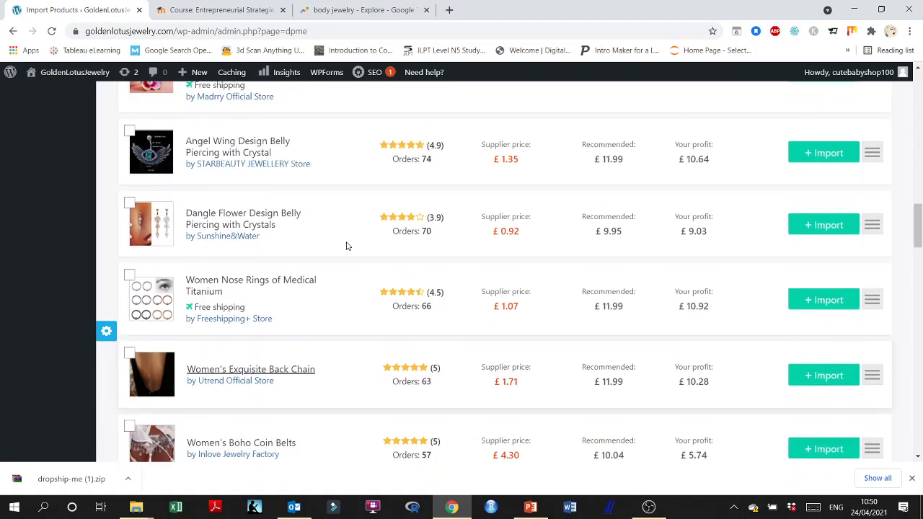
scroll(346, 246, "up", 8)
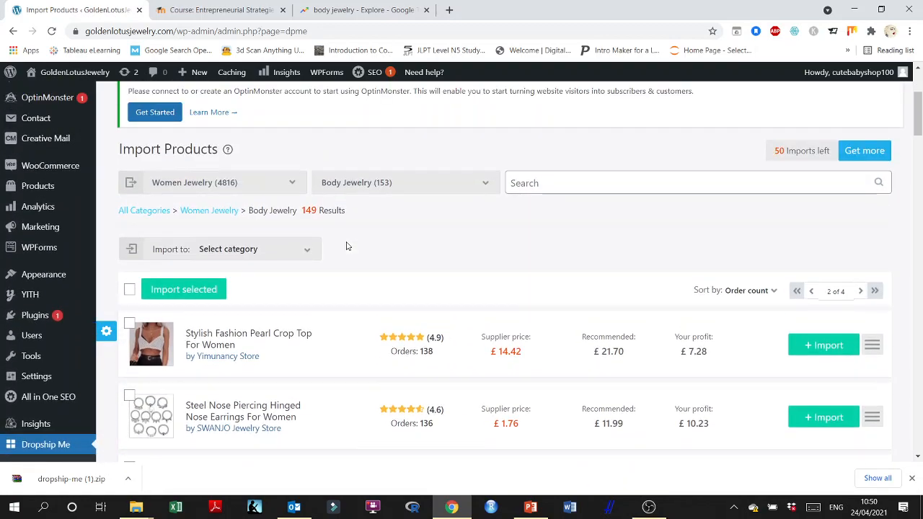
scroll(339, 332, "down", 2)
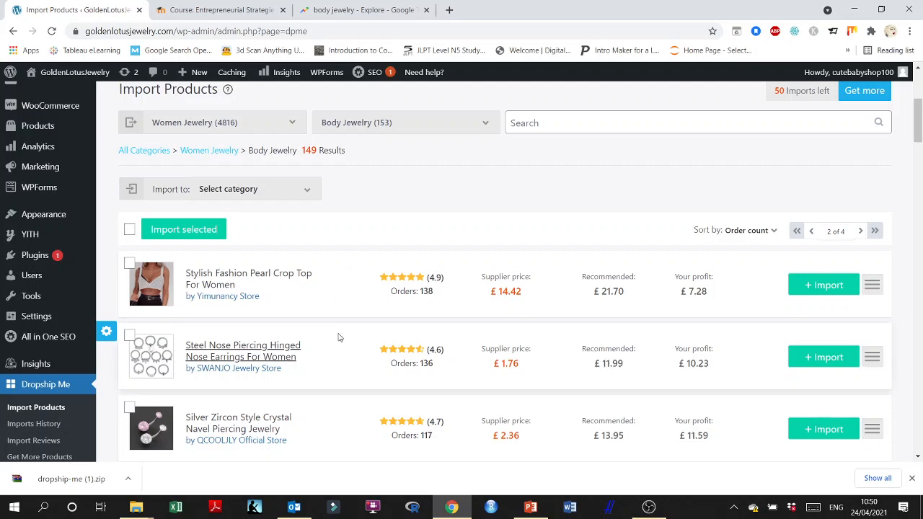
scroll(386, 343, "down", 2)
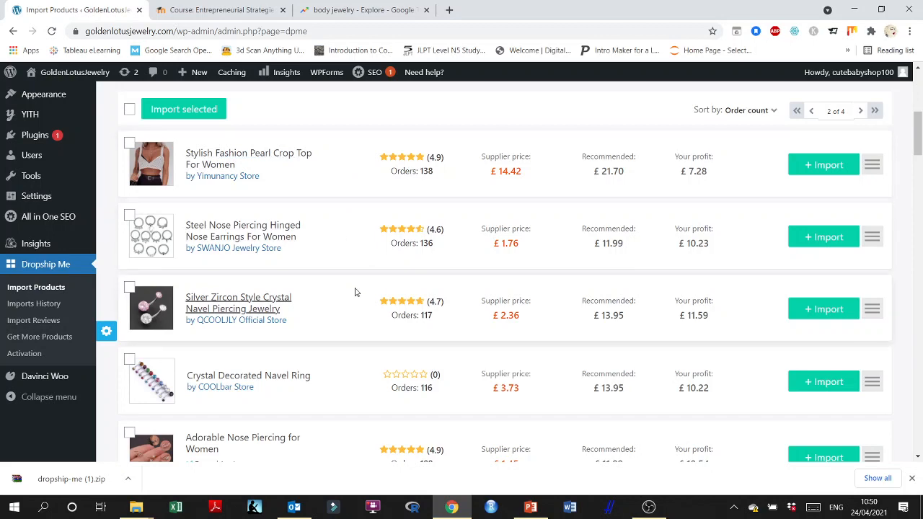
scroll(355, 292, "up", 1)
scroll(324, 264, "down", 1)
scroll(356, 248, "up", 3)
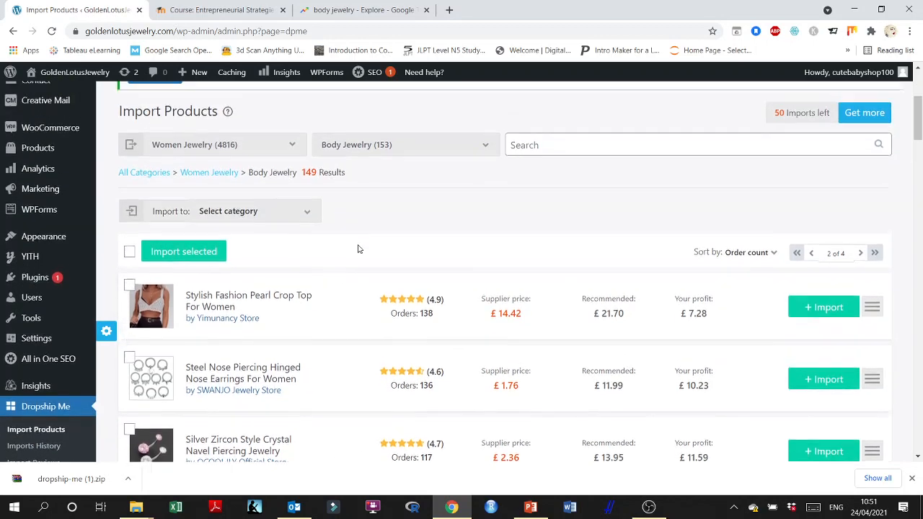
scroll(358, 249, "down", 1)
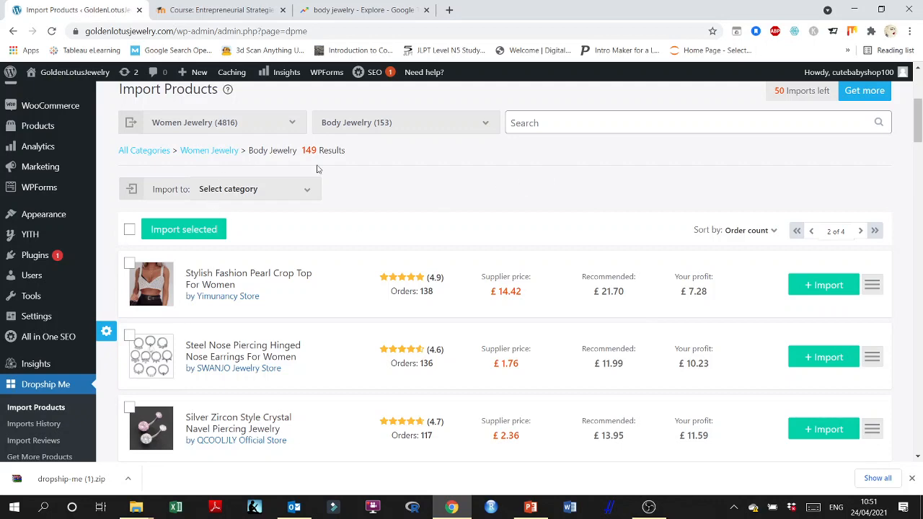
scroll(344, 241, "down", 1)
scroll(345, 242, "up", 4)
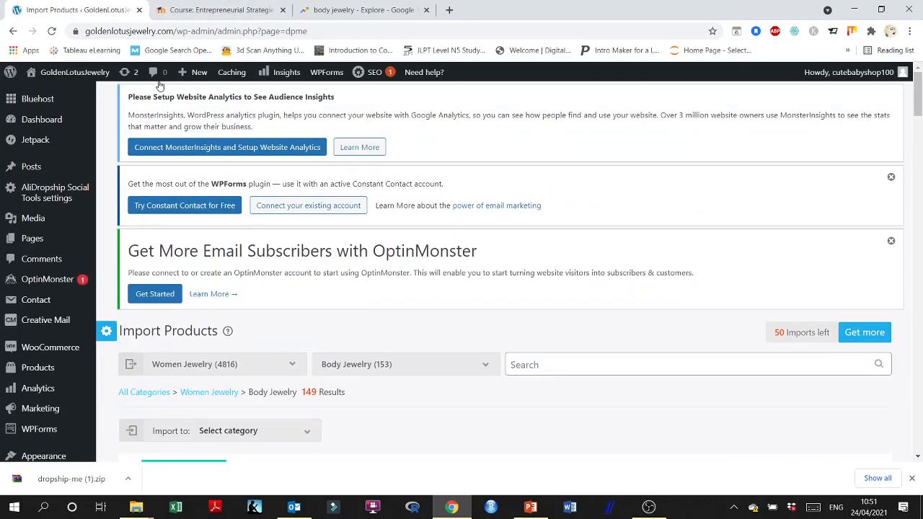
scroll(111, 317, "down", 2)
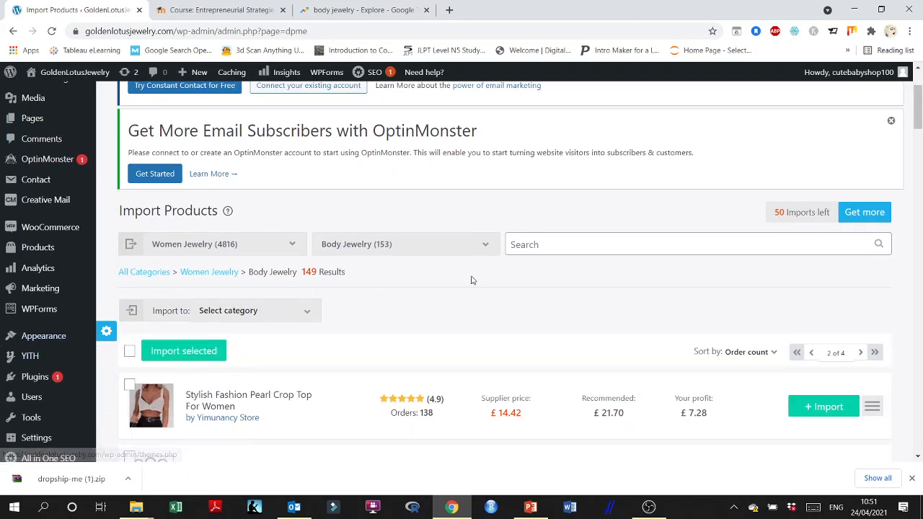